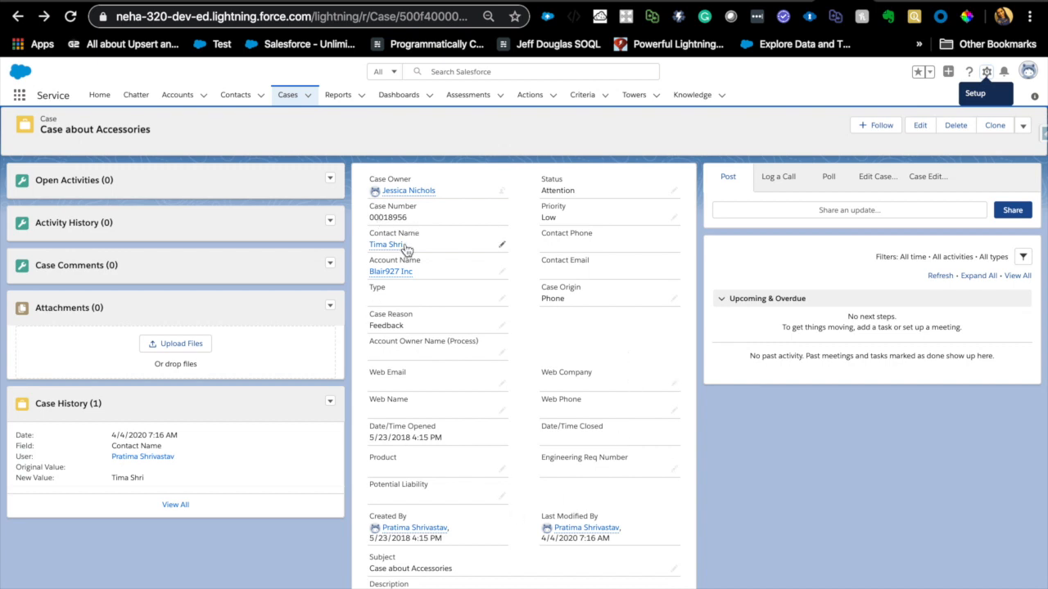
# - Find Flows in Setup and create a new Screen Flow
pyautogui.moveTo(394, 250)
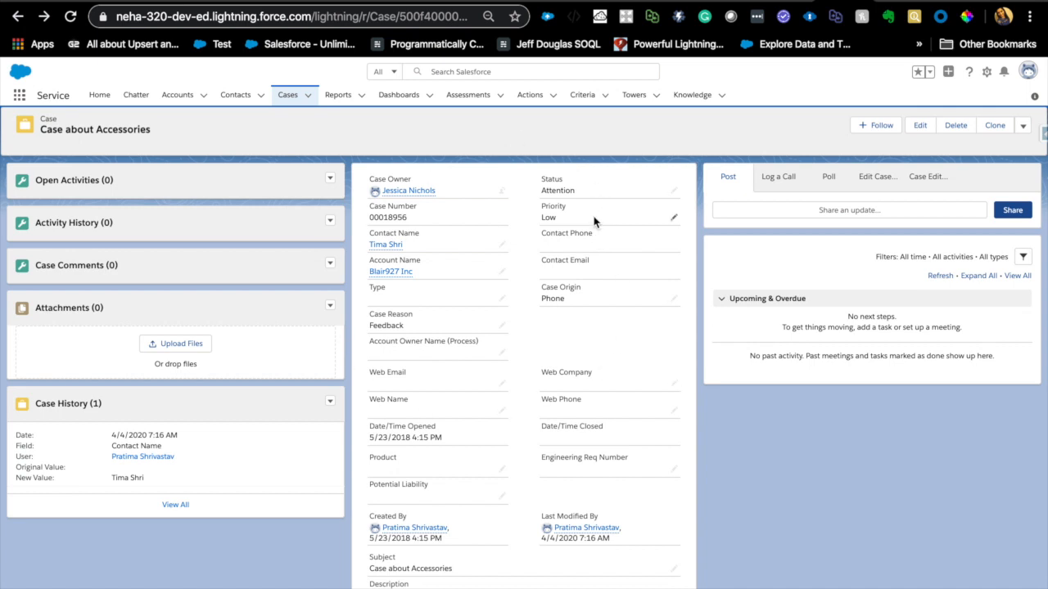
pyautogui.moveTo(411, 275)
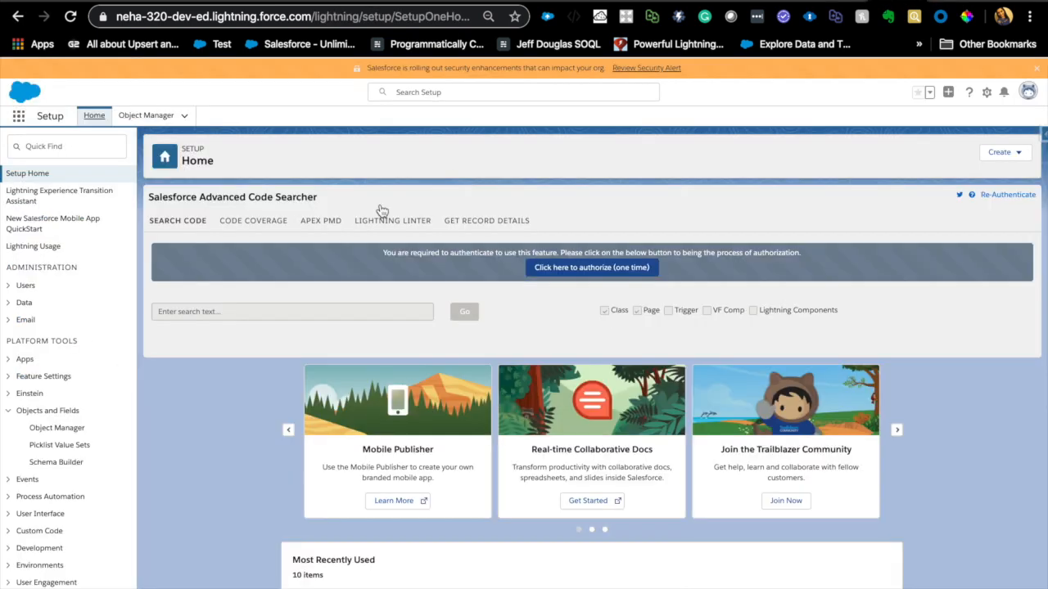
pyautogui.click(98, 146)
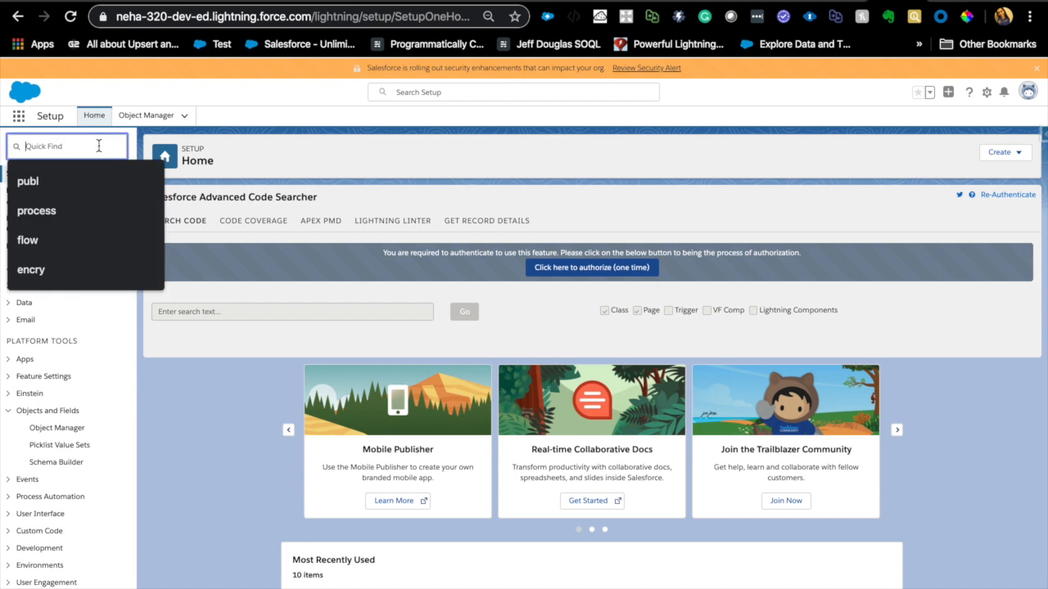
pyautogui.write('flow')
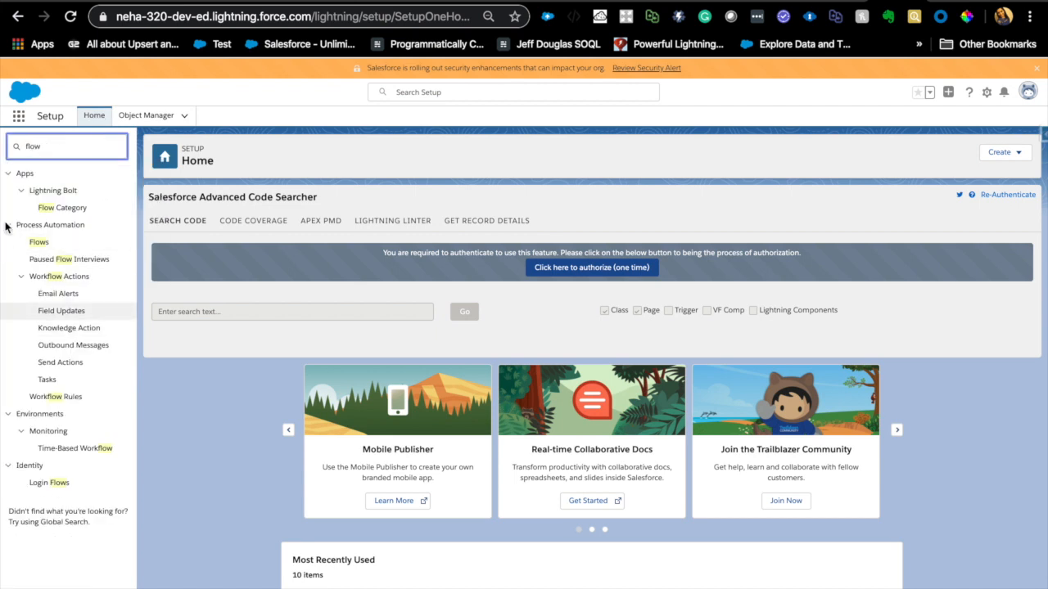
pyautogui.click(38, 243)
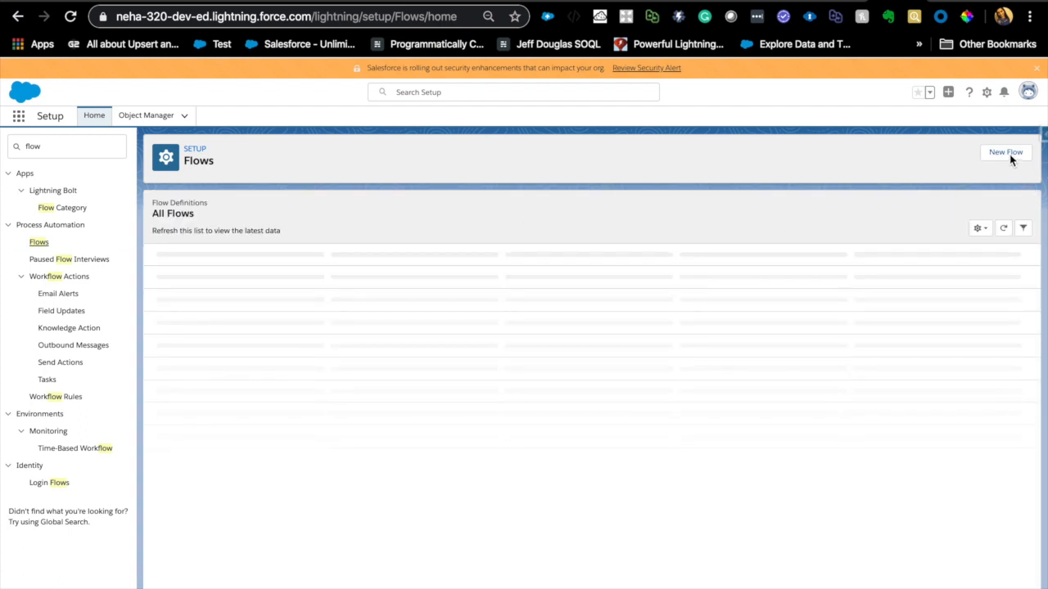
pyautogui.click(1012, 163)
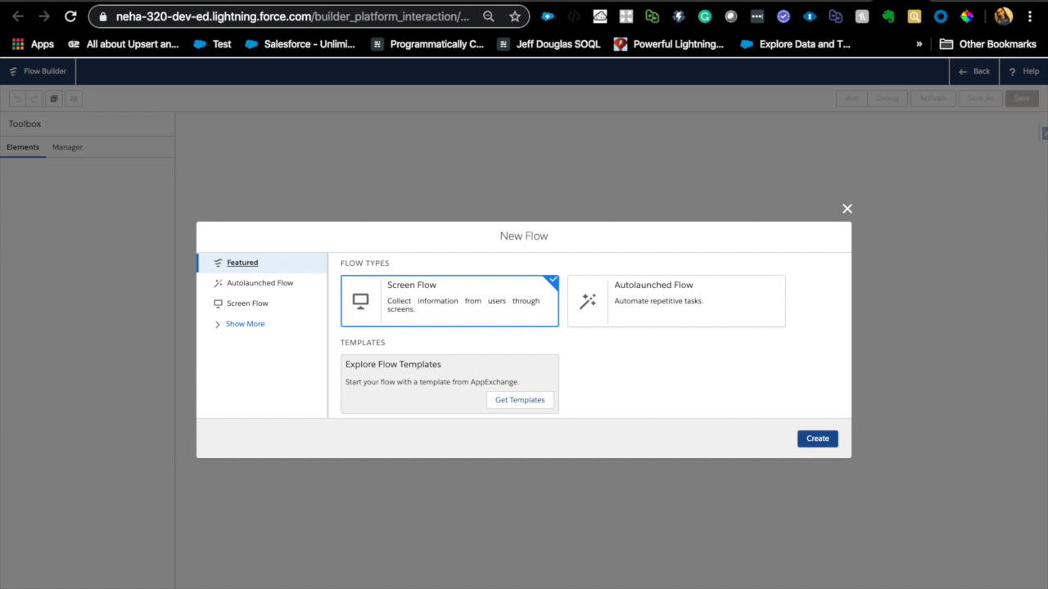
pyautogui.click(822, 440)
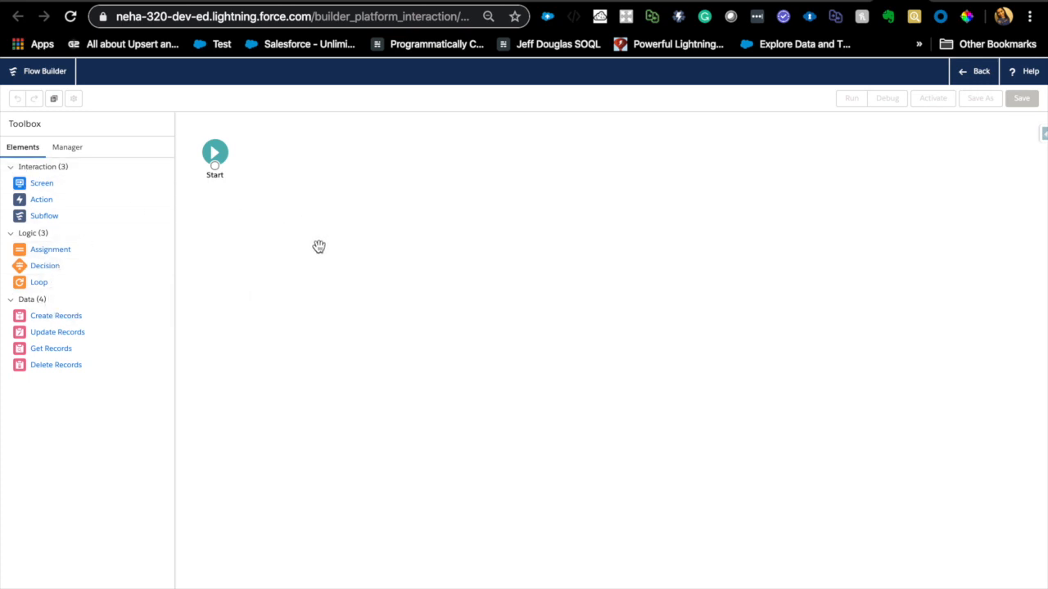
# - Examine the flow's resource manager and the choices for a new Action element by type and by category, including the Contact actions
pyautogui.click(77, 154)
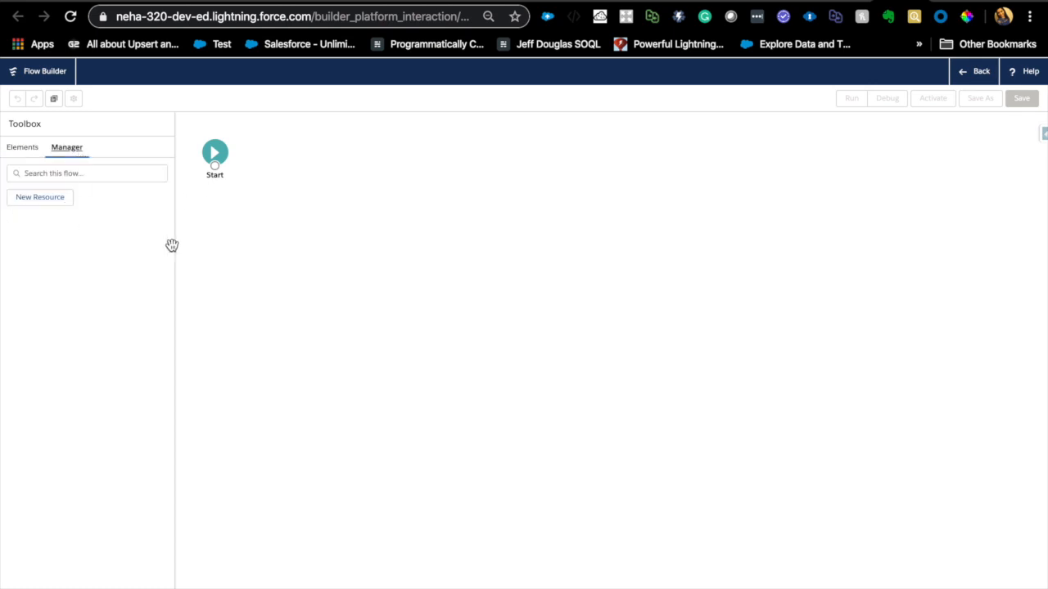
pyautogui.click(26, 148)
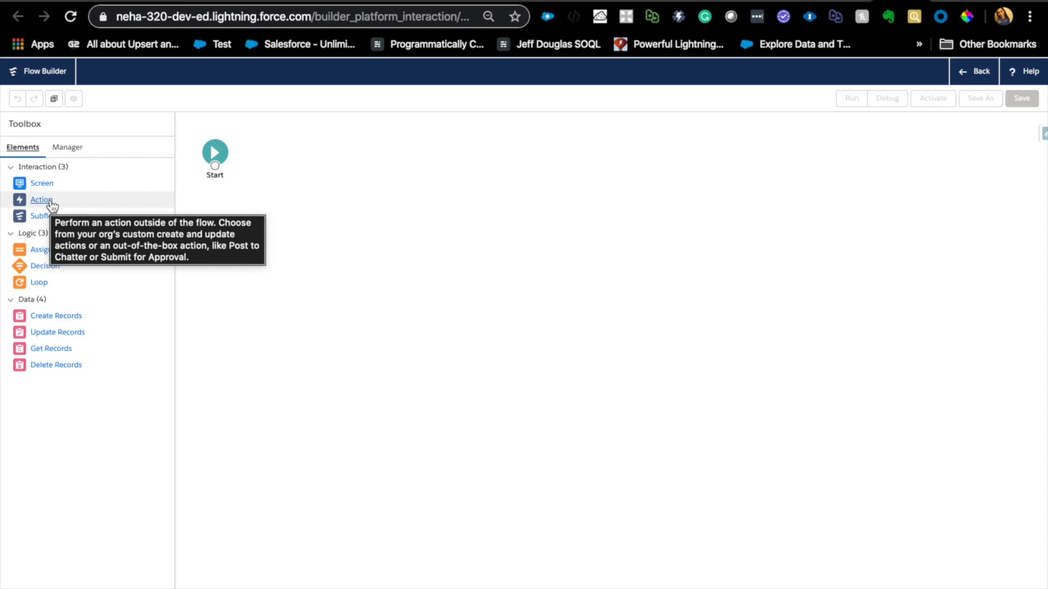
pyautogui.moveTo(51, 205); pyautogui.dragTo(317, 201)
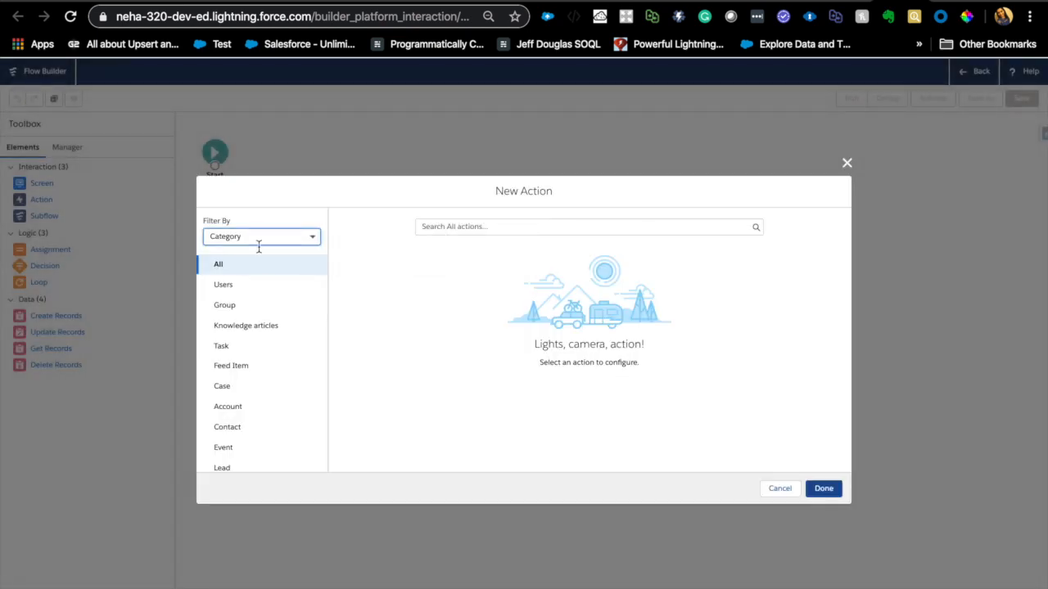
pyautogui.click(312, 237)
pyautogui.click(275, 286)
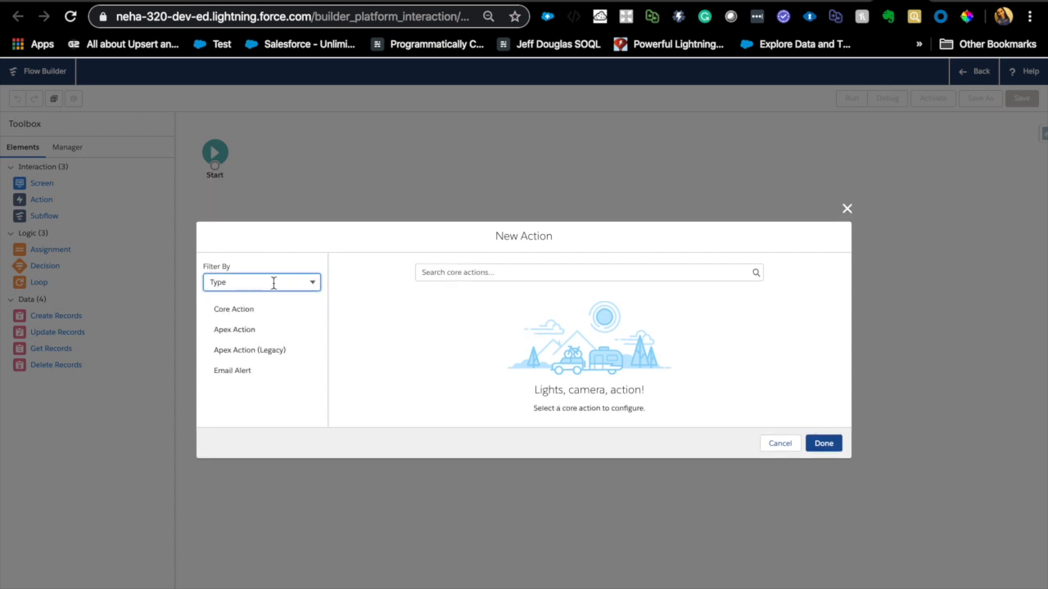
pyautogui.click(249, 332)
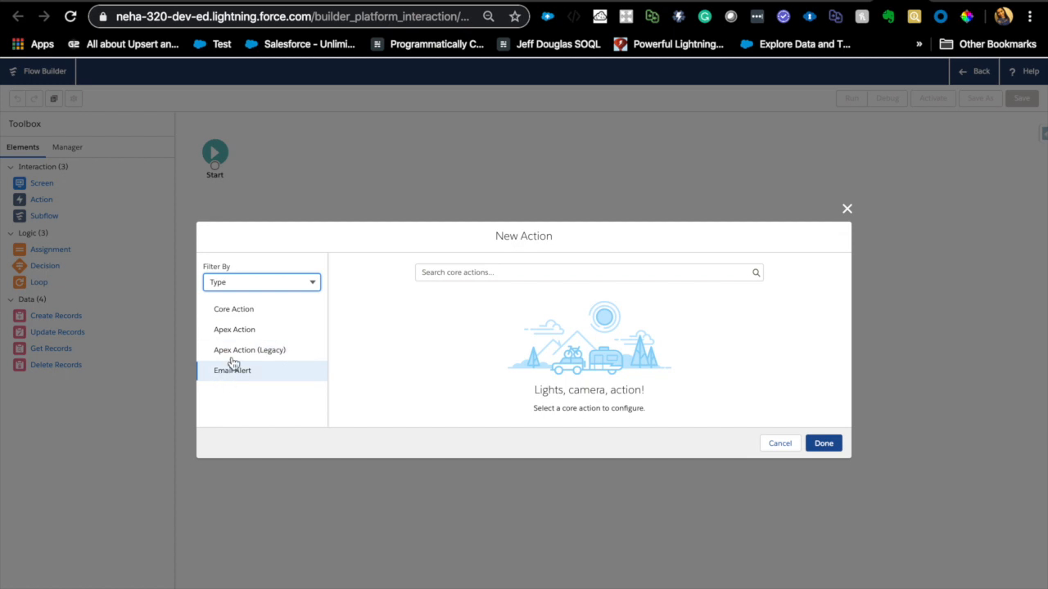
pyautogui.click(313, 282)
pyautogui.click(289, 304)
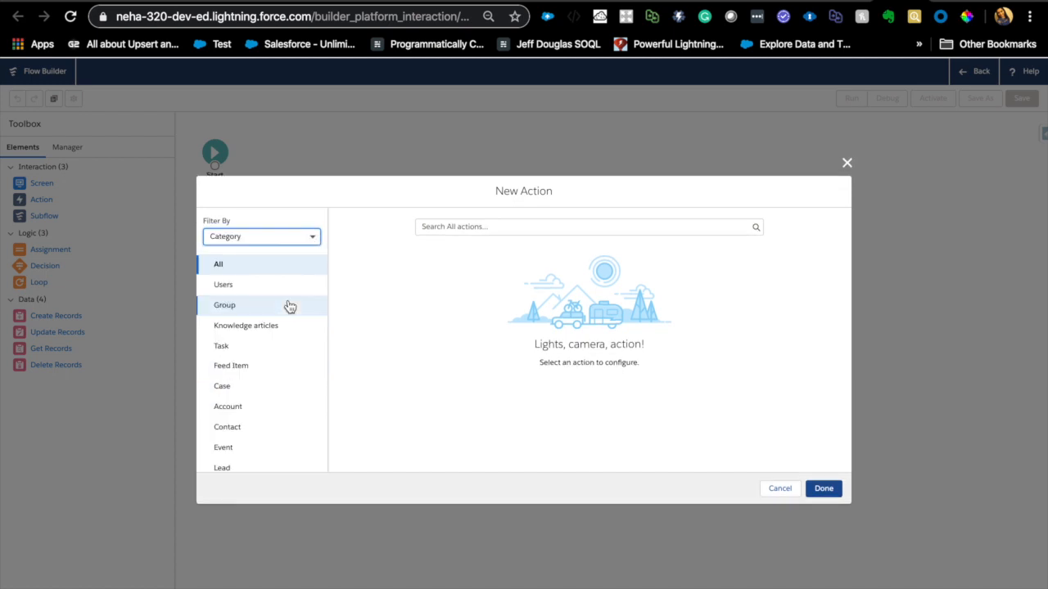
pyautogui.scroll(-1, 239, 417)
pyautogui.scroll(-2, 239, 421)
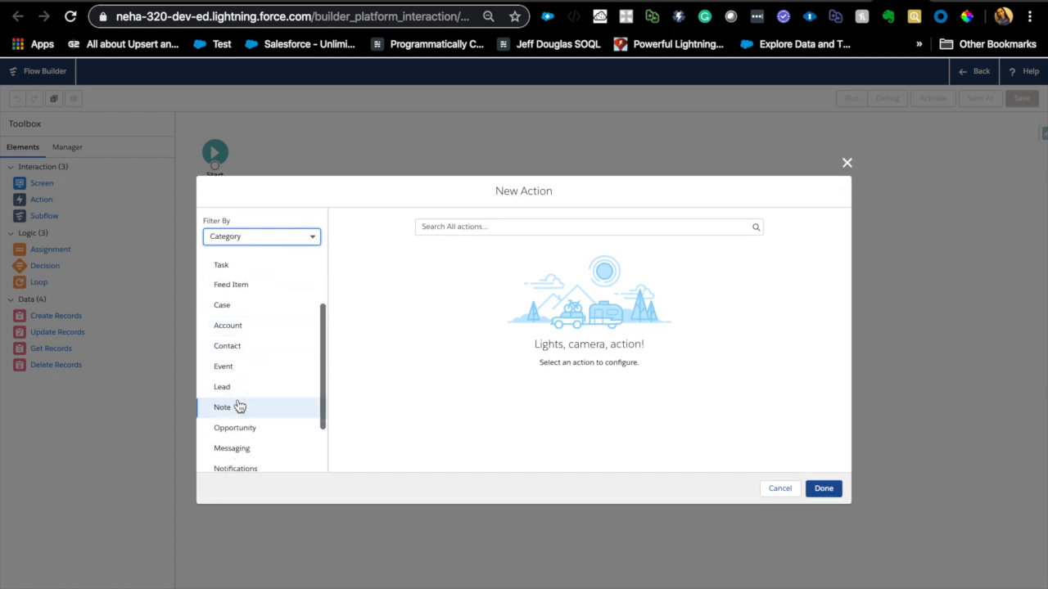
pyautogui.click(254, 351)
pyautogui.click(512, 225)
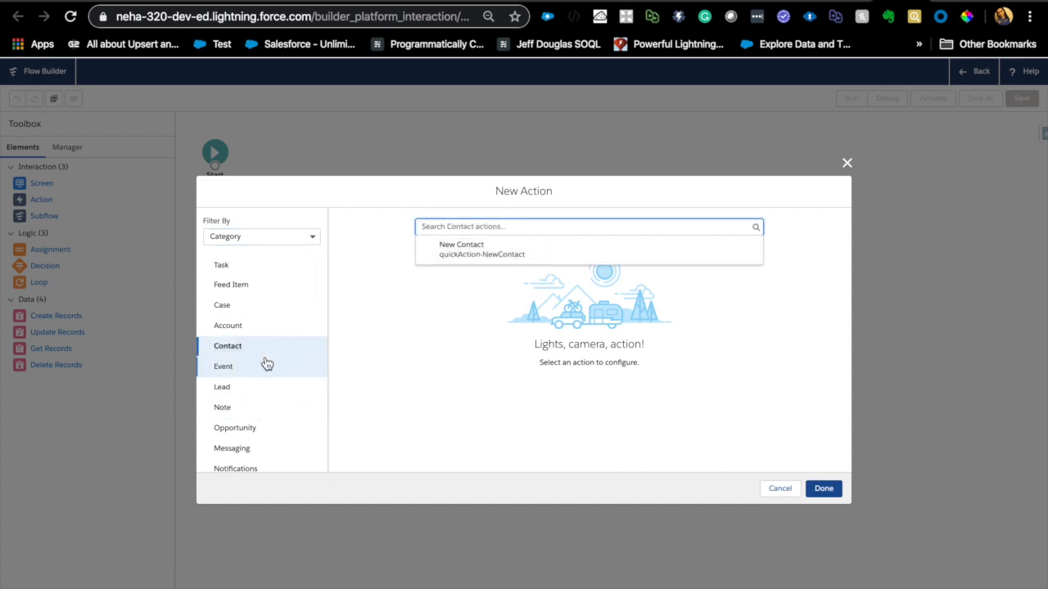
pyautogui.scroll(-2, 265, 363)
pyautogui.scroll(3, 274, 360)
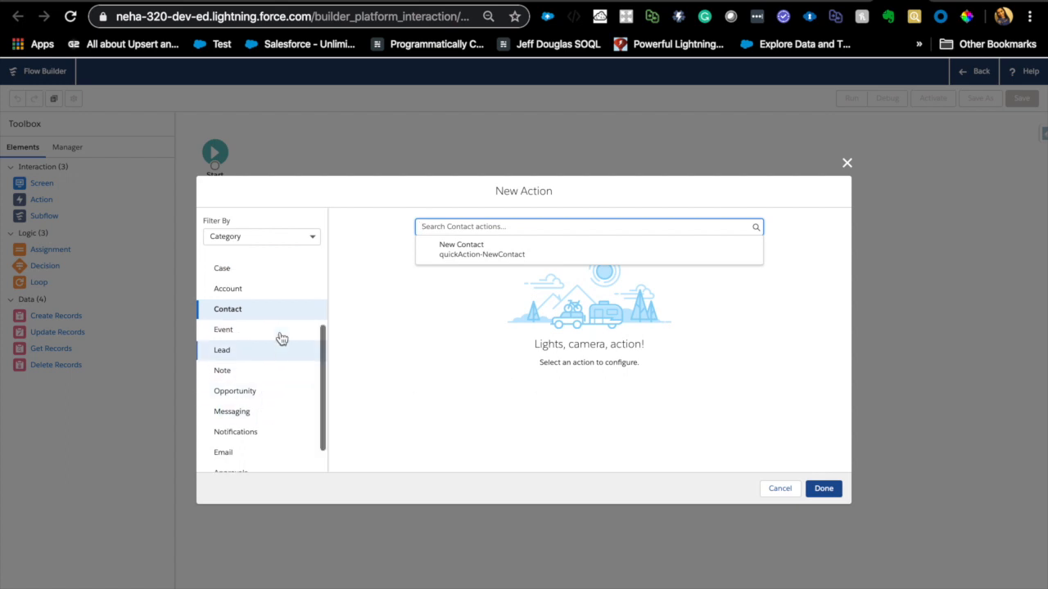
pyautogui.click(847, 164)
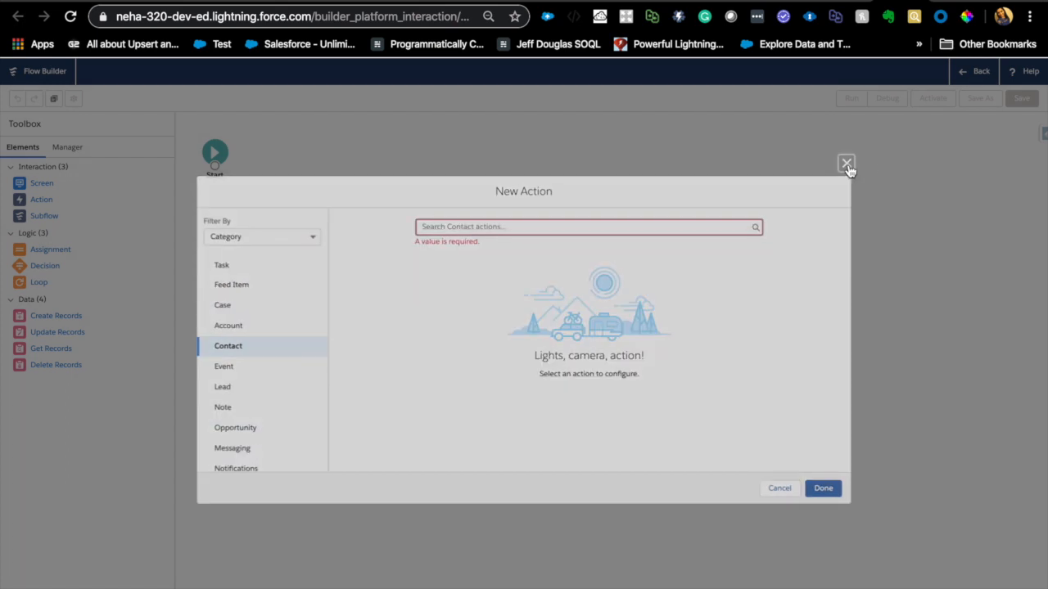
pyautogui.click(41, 202)
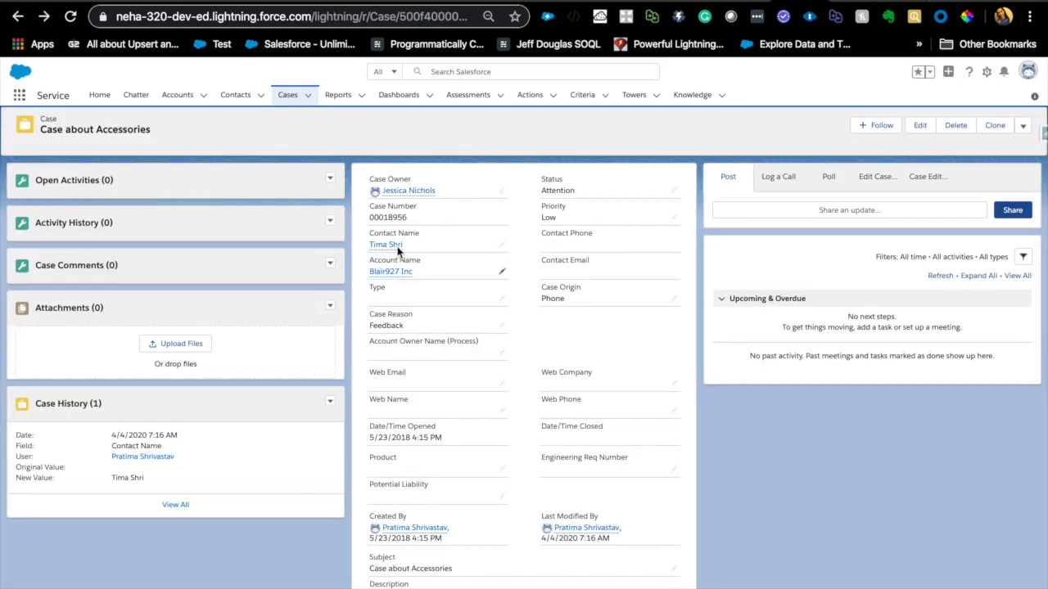
# - Return to the flow and add a Get Records element labelled "Get Contacts from case" with API name Get_Contacts_from_case
pyautogui.moveTo(391, 251)
pyautogui.click(866, 1)
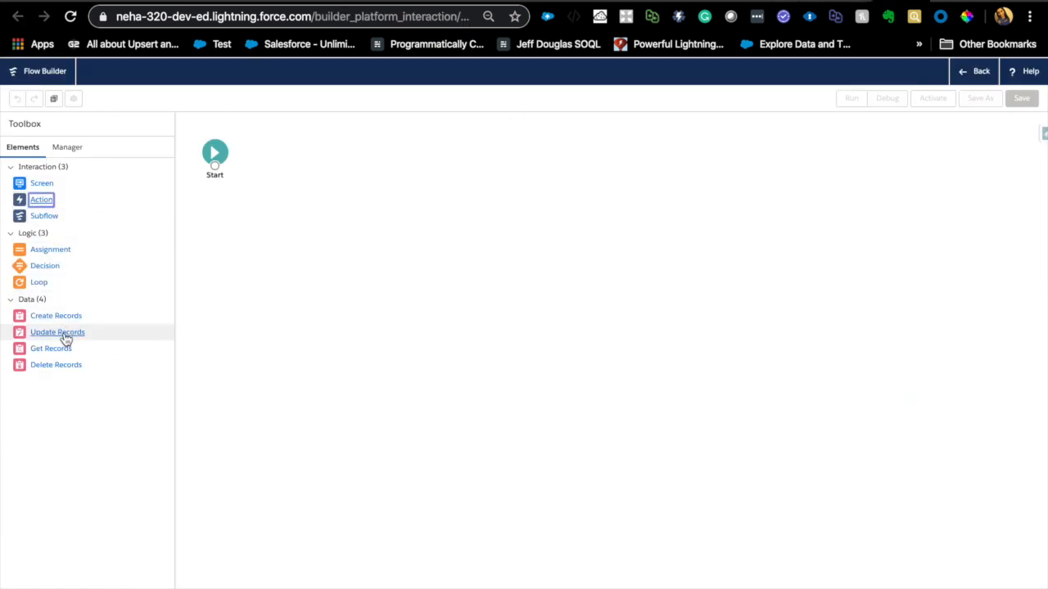
pyautogui.moveTo(61, 356); pyautogui.dragTo(382, 196)
pyautogui.click(379, 302)
pyautogui.write('Get Contacts')
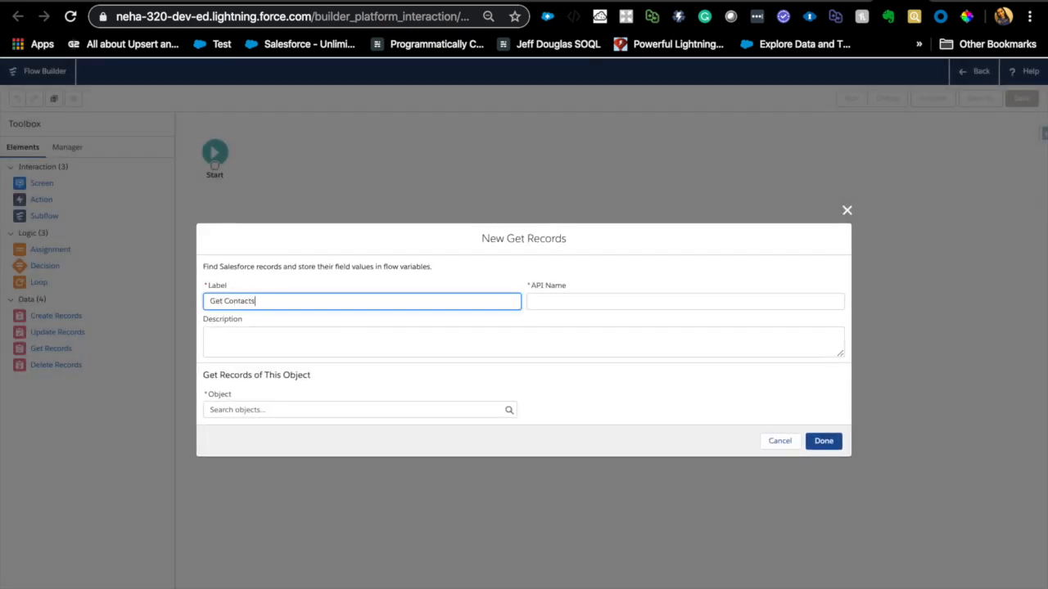
pyautogui.write(' from case')
# - Set the Get Records object to Contact and use the Id field with the Equals operator in the filter condition
pyautogui.click(270, 410)
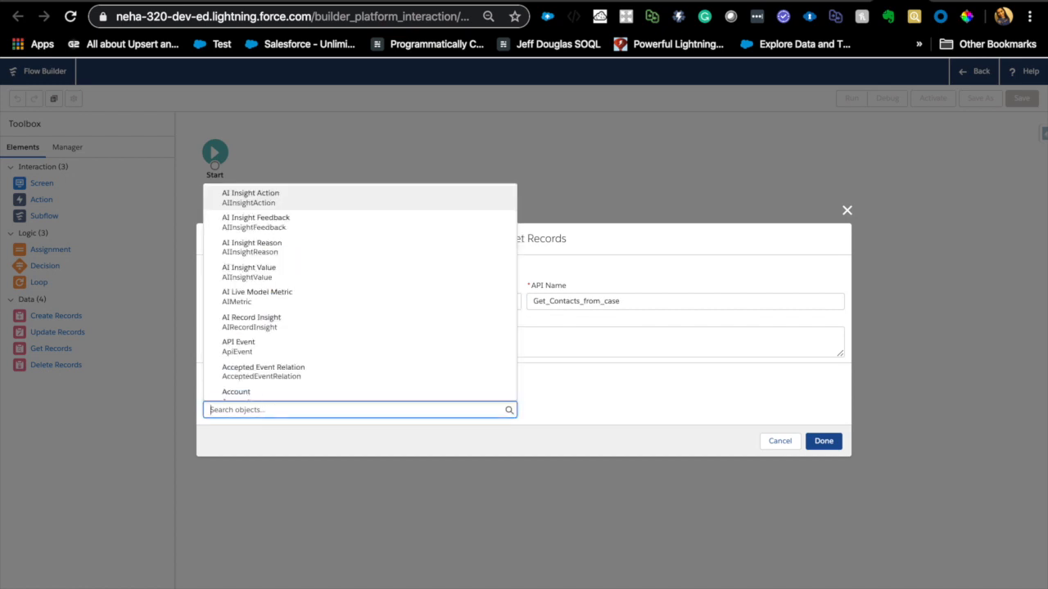
pyautogui.write('contact')
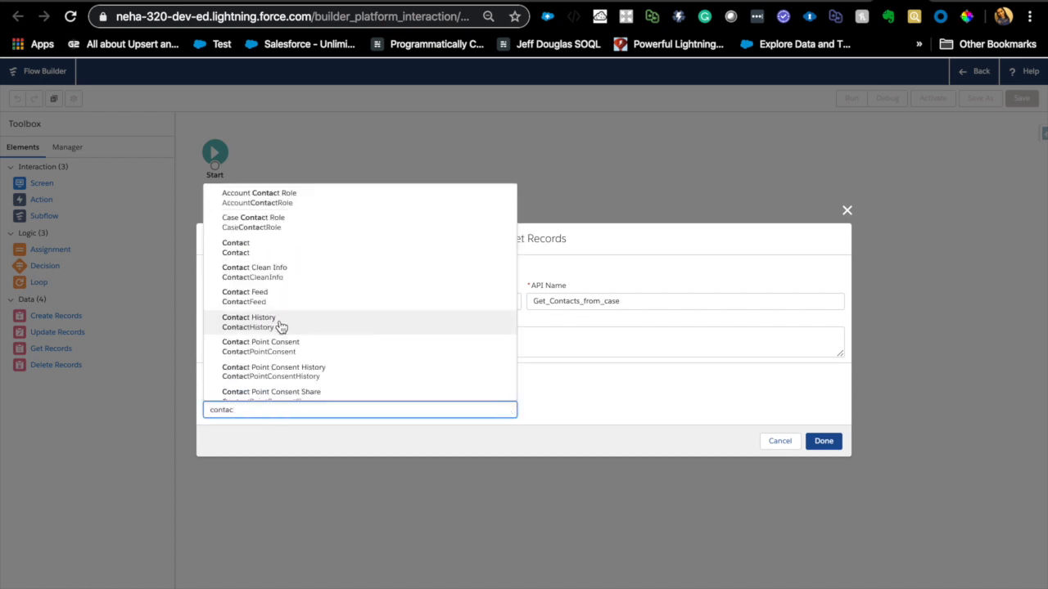
pyautogui.click(244, 250)
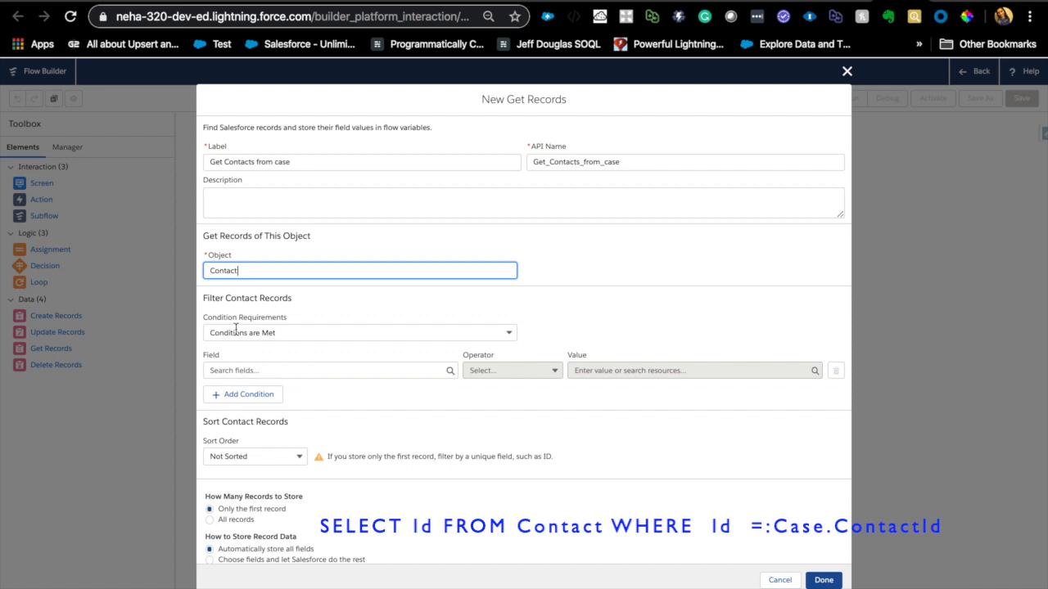
pyautogui.click(268, 371)
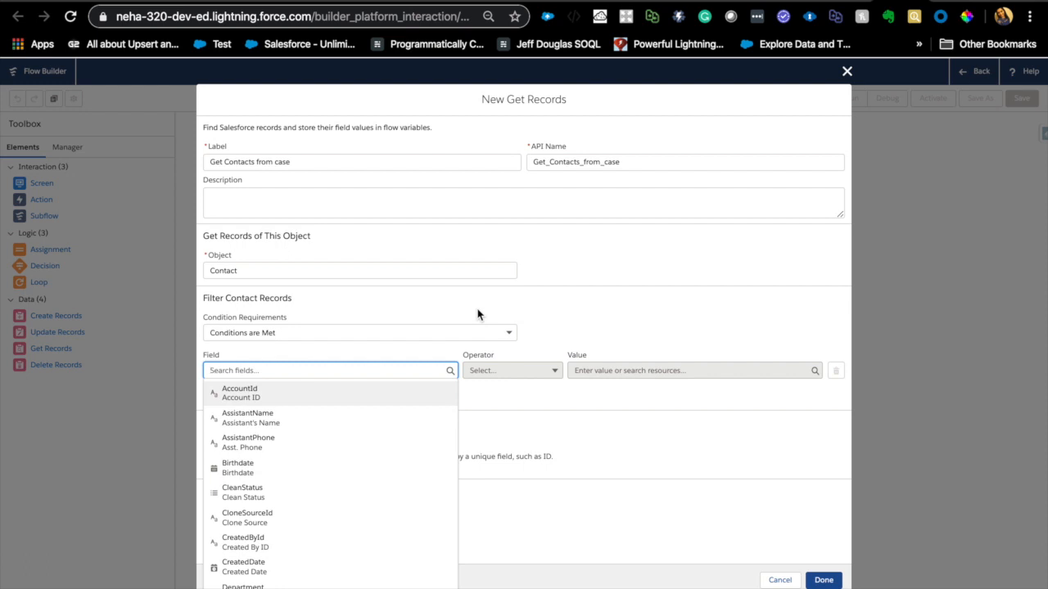
pyautogui.write('Id')
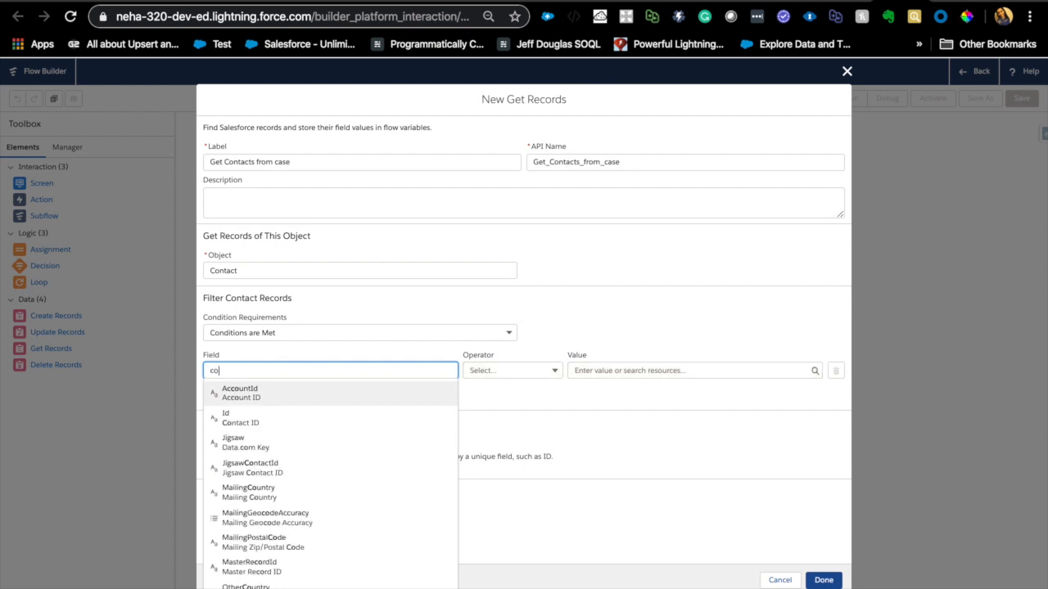
pyautogui.click(239, 470)
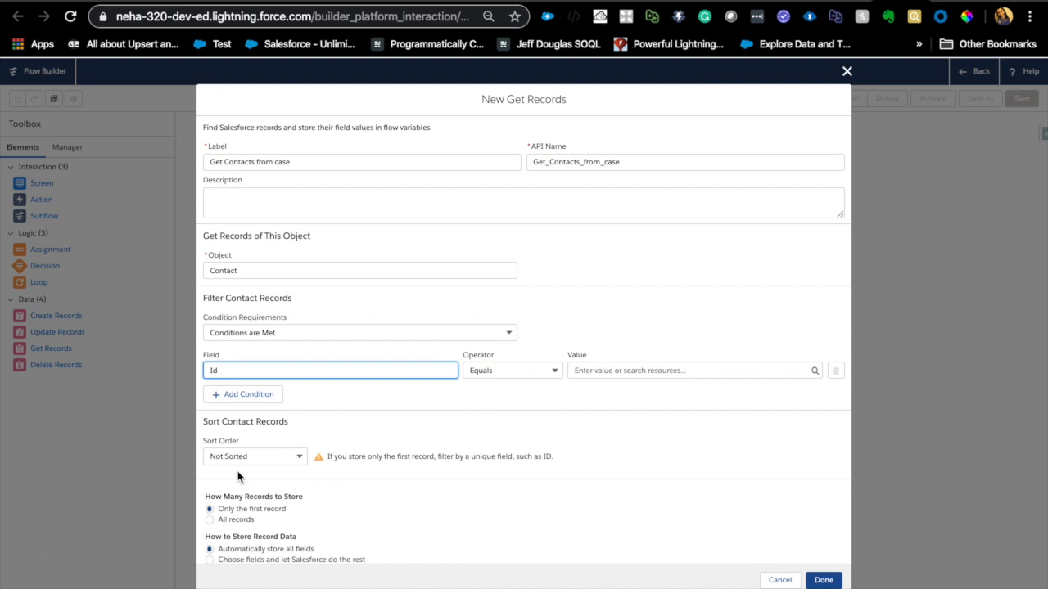
# - Create a Text variable resource named varContactId as the value of the Id filter condition
pyautogui.click(592, 372)
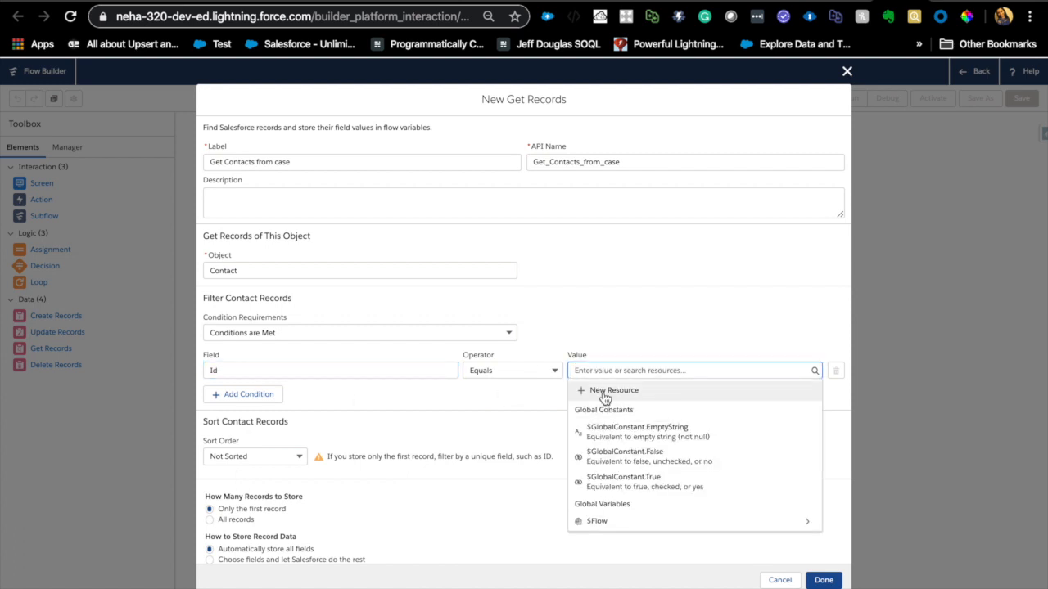
pyautogui.click(604, 395)
pyautogui.click(444, 302)
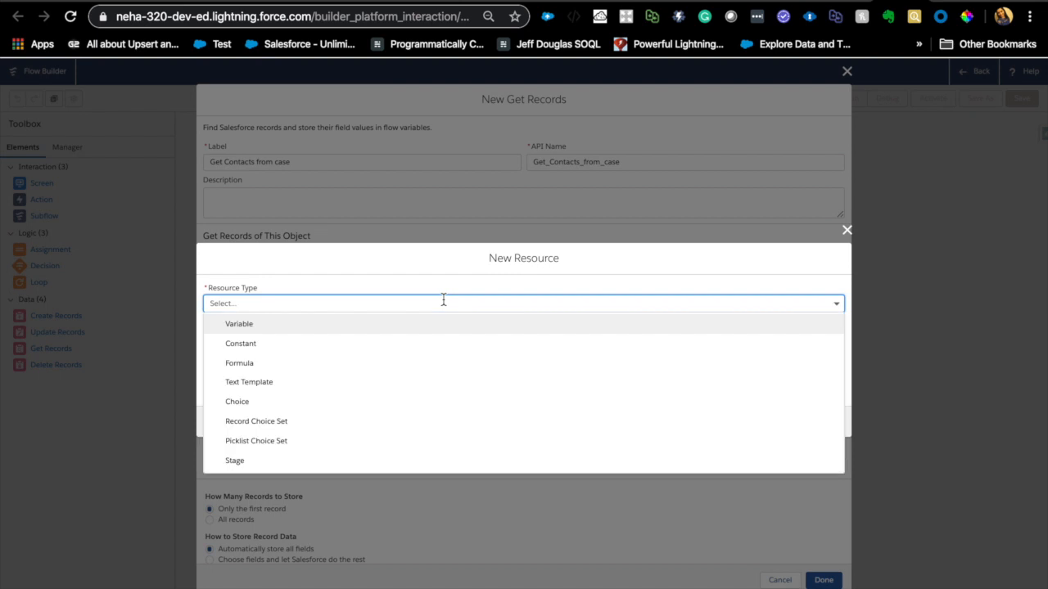
pyautogui.click(343, 326)
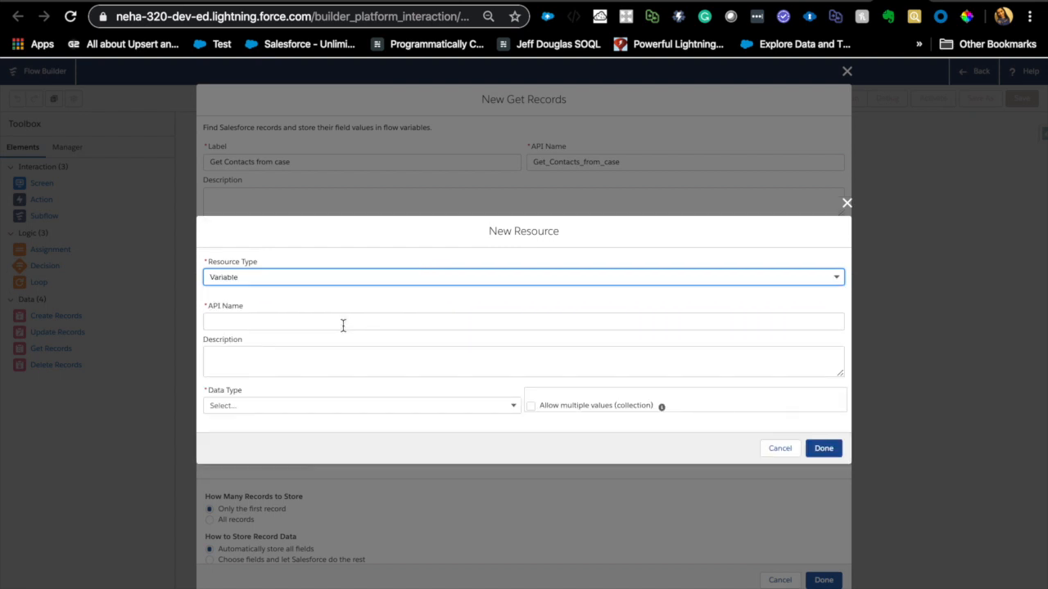
pyautogui.click(343, 326)
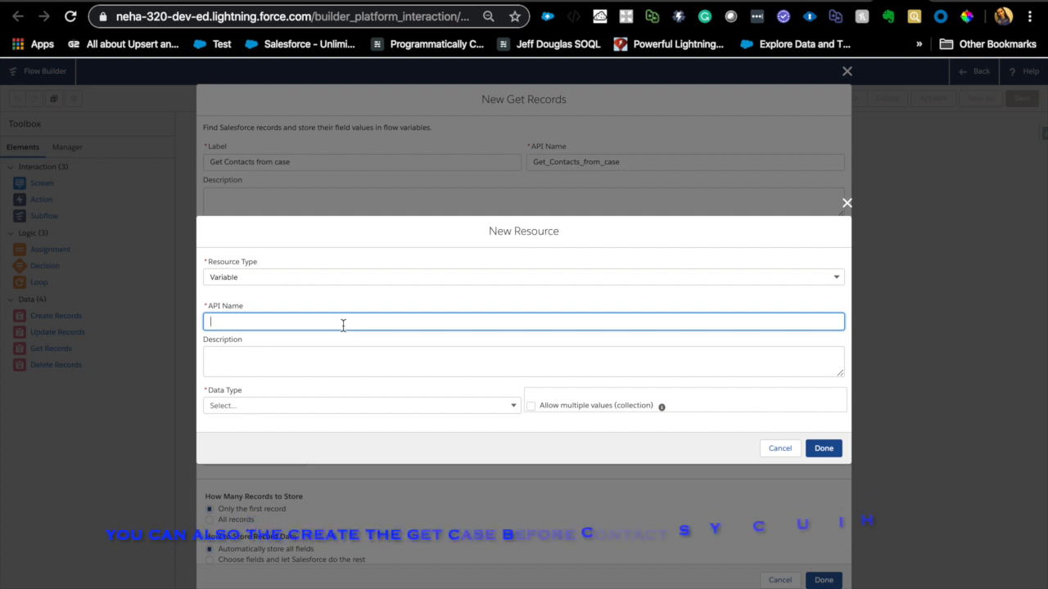
pyautogui.write('varContactId')
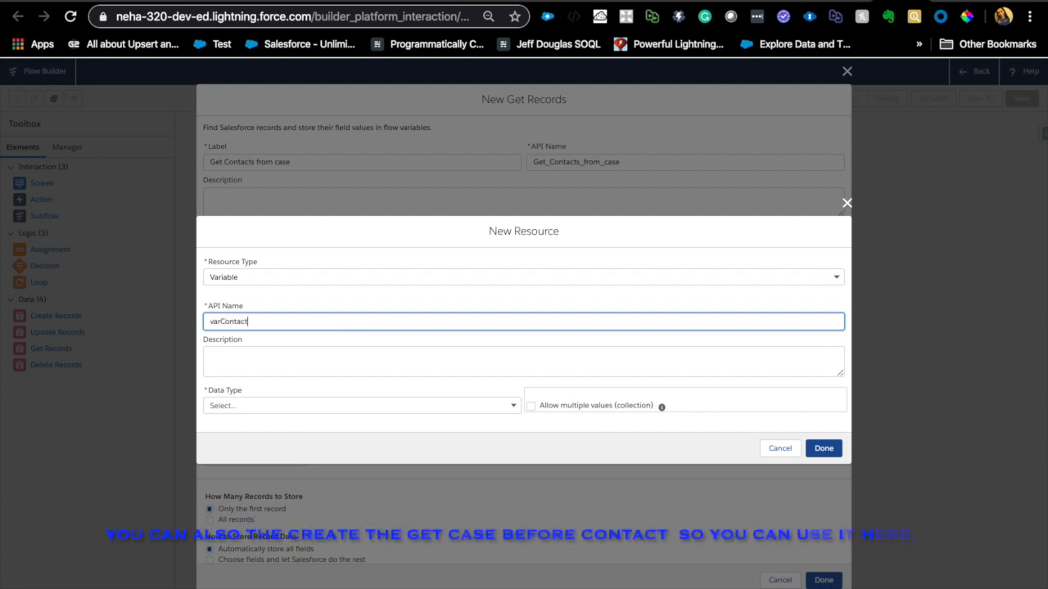
pyautogui.click(330, 403)
pyautogui.click(311, 434)
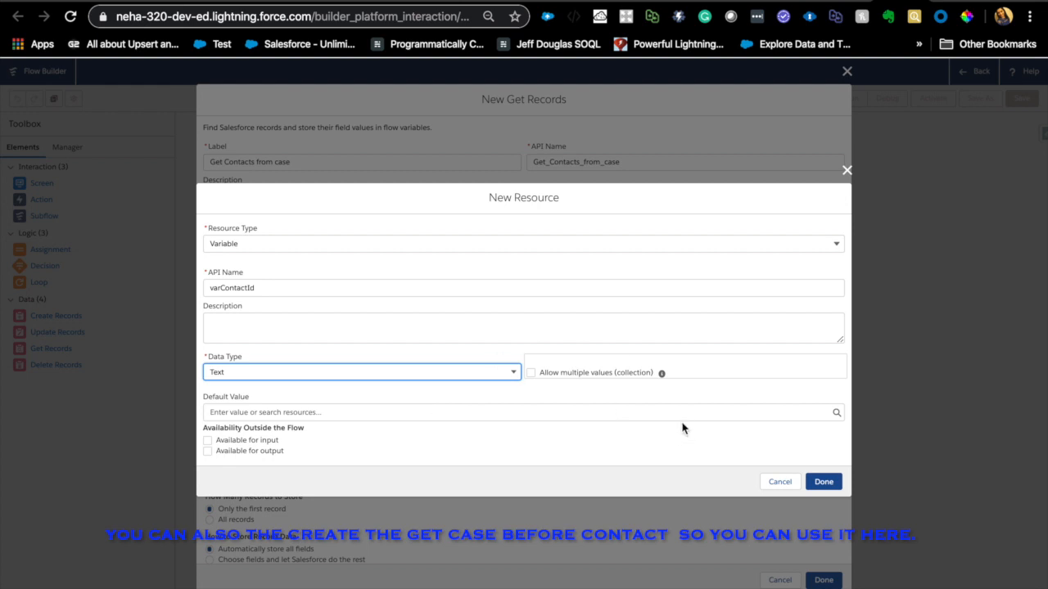
pyautogui.click(824, 482)
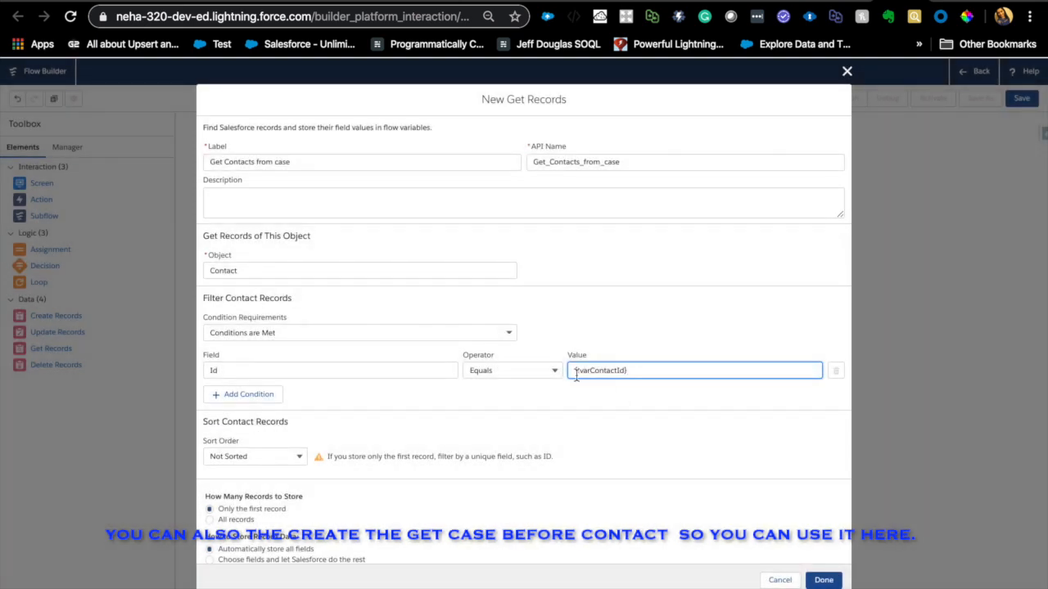
pyautogui.doubleClick(611, 373)
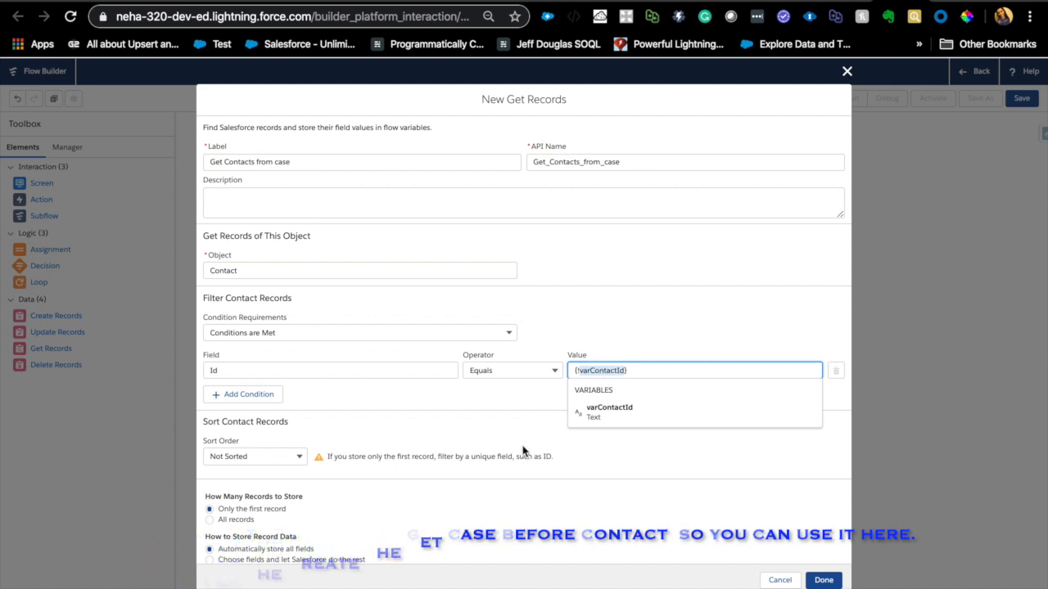
pyautogui.click(460, 393)
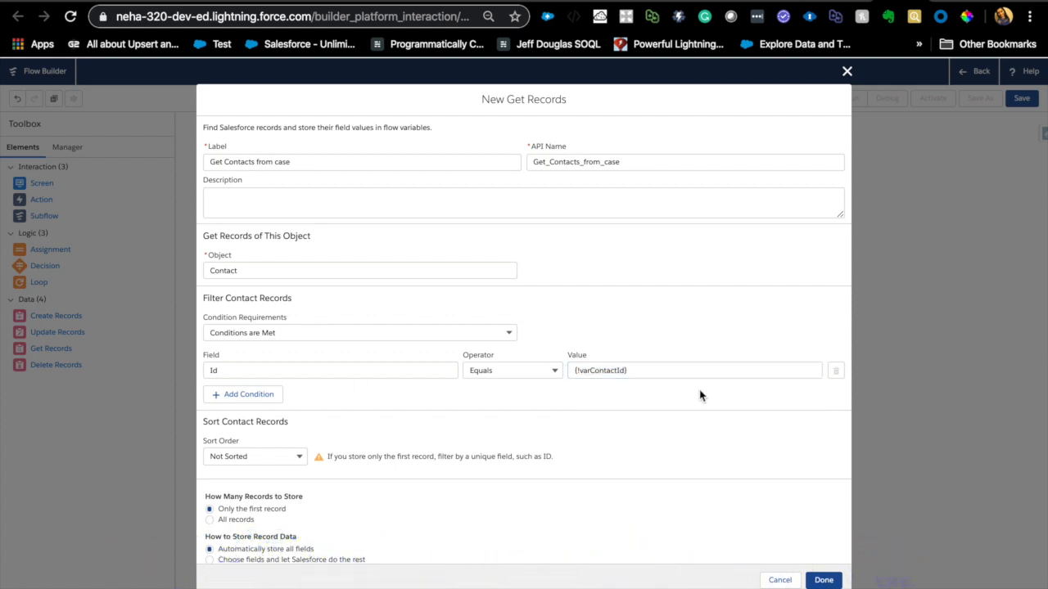
pyautogui.scroll(-1, 437, 456)
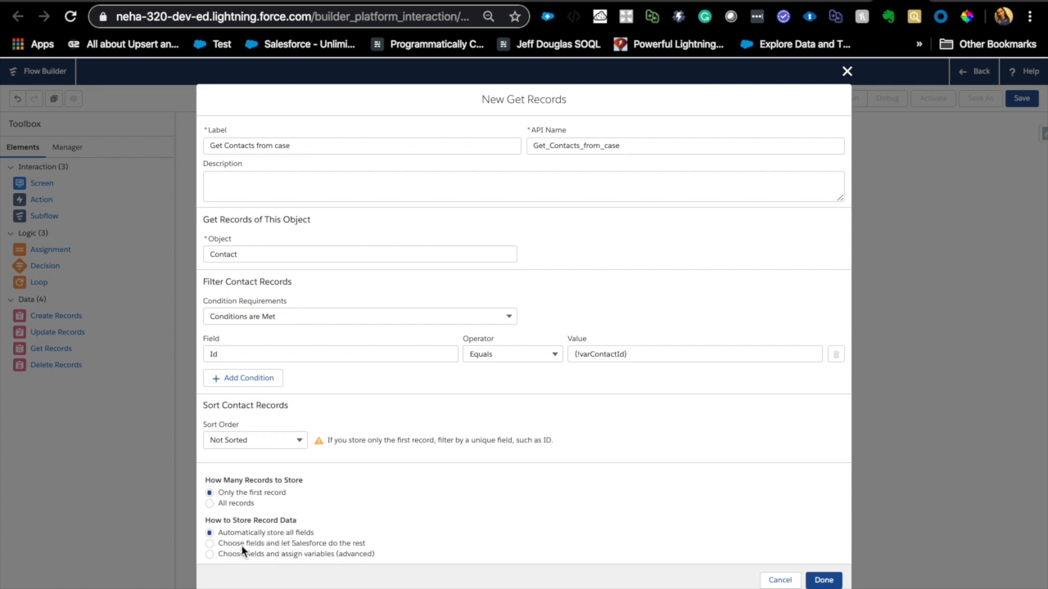
pyautogui.click(210, 544)
pyautogui.doubleClick(231, 556)
pyautogui.scroll(-3, 266, 563)
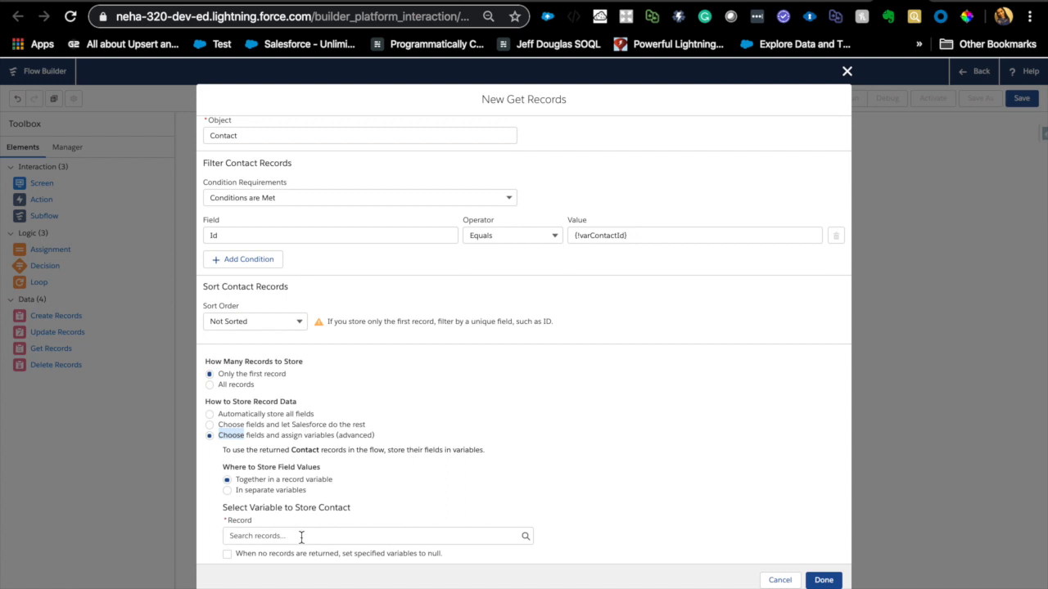
pyautogui.click(209, 414)
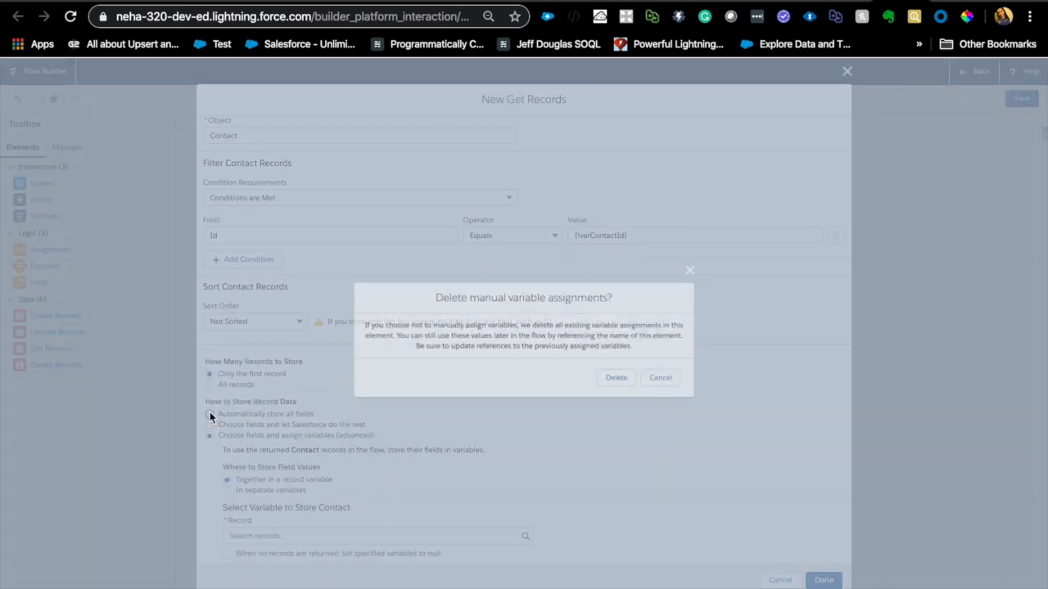
pyautogui.click(614, 379)
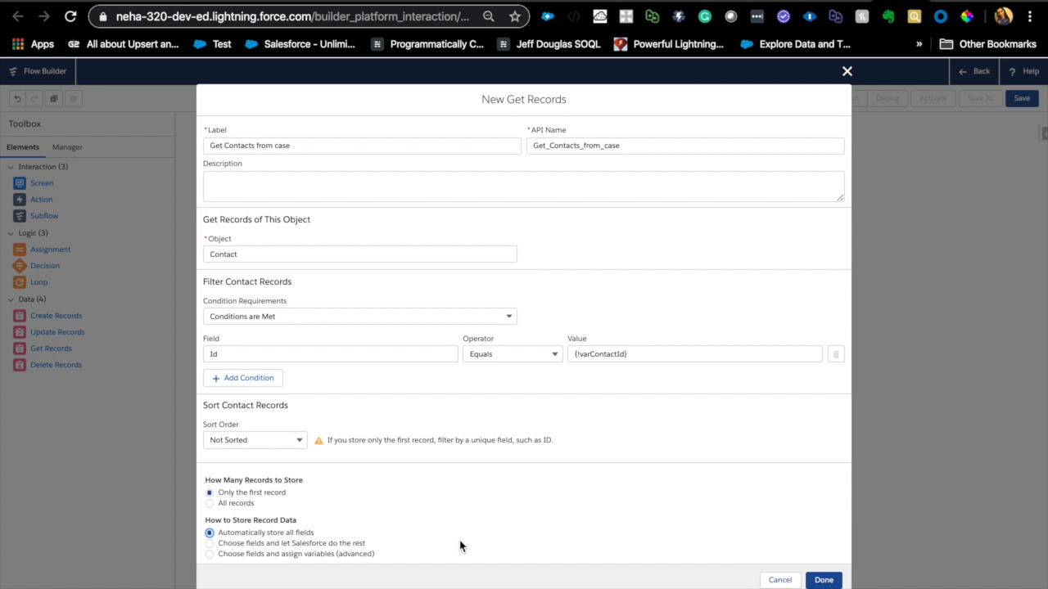
# - Finish the Get Contacts from case element, keeping only the first record with all fields stored automatically
pyautogui.scroll(1, 460, 546)
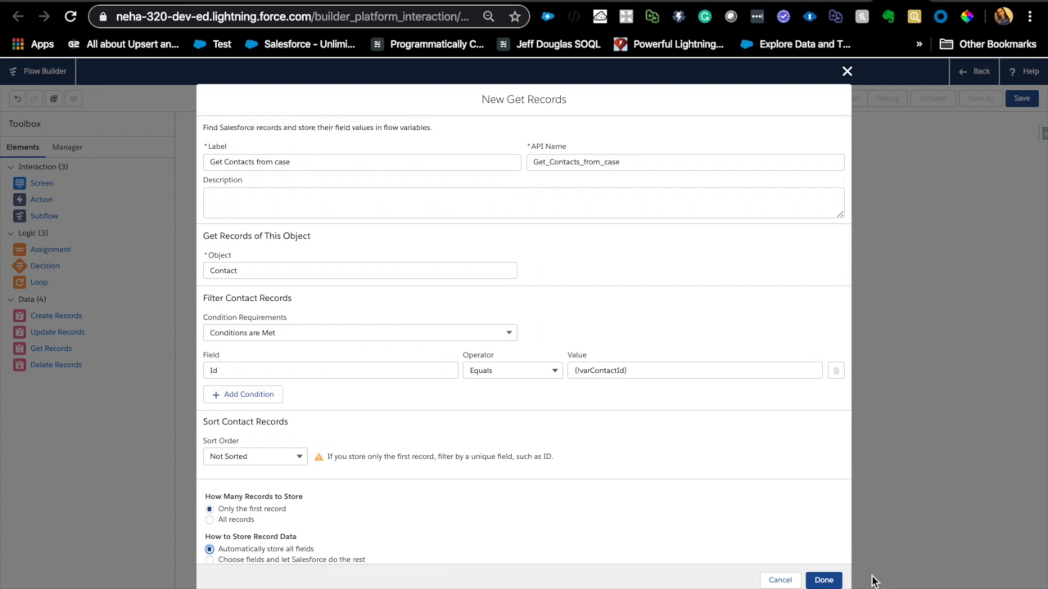
pyautogui.click(823, 580)
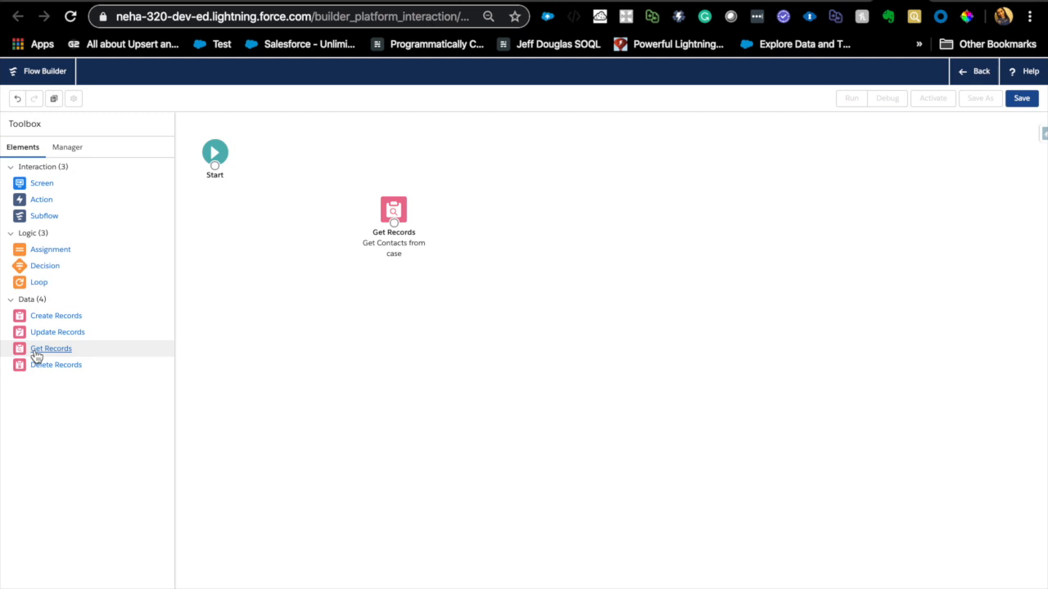
# - Add a second Get Records element labelled "Get Case" with API name Get_Case and set its object to Case
pyautogui.moveTo(36, 354); pyautogui.dragTo(276, 306)
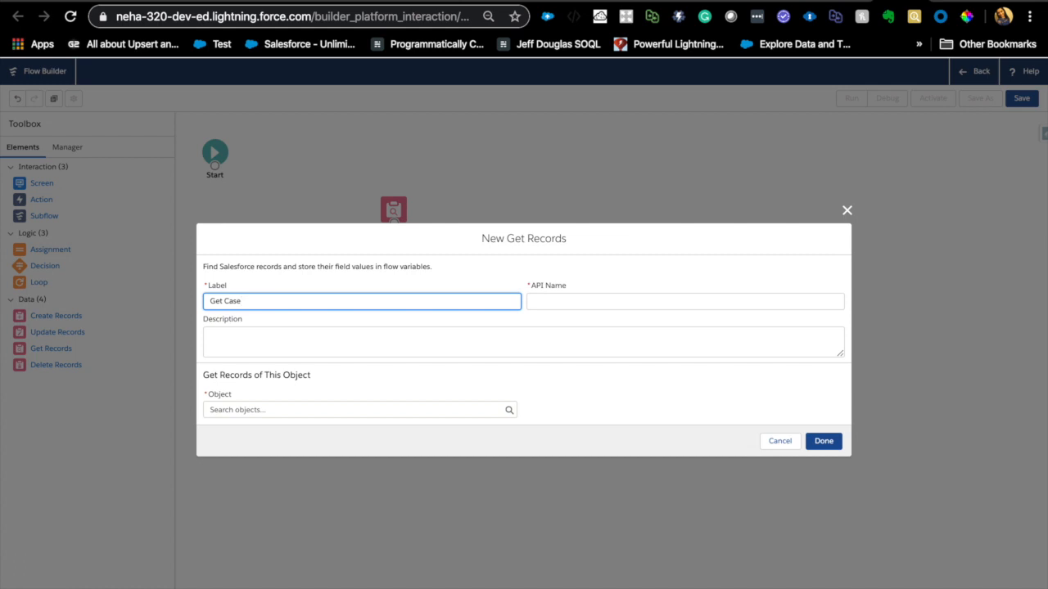
pyautogui.click(331, 409)
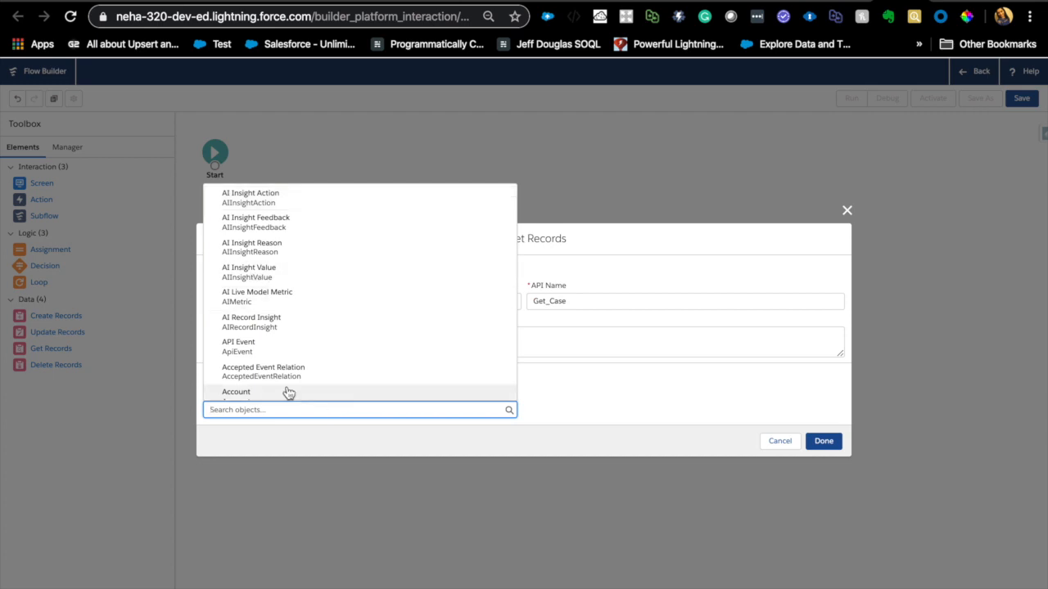
pyautogui.write('case')
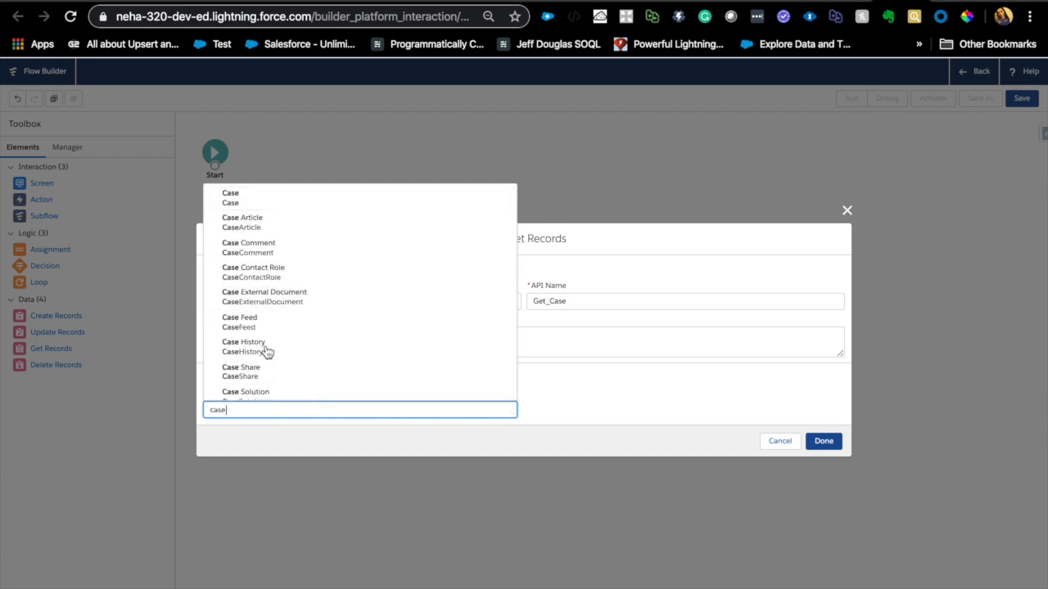
pyautogui.click(235, 195)
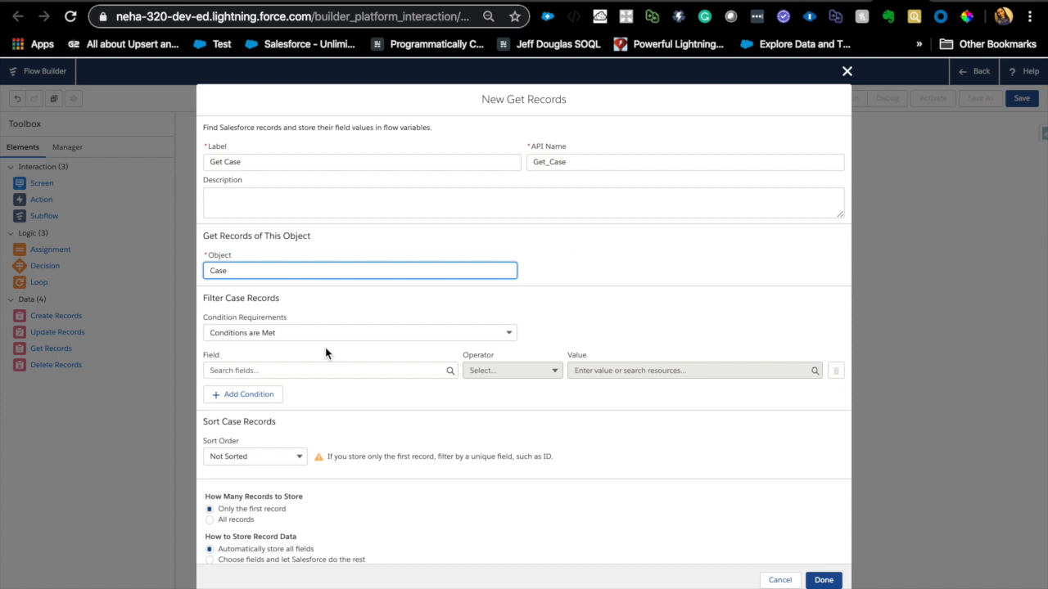
# - Filter the Case records by the Id field with the Equals operator
pyautogui.click(321, 371)
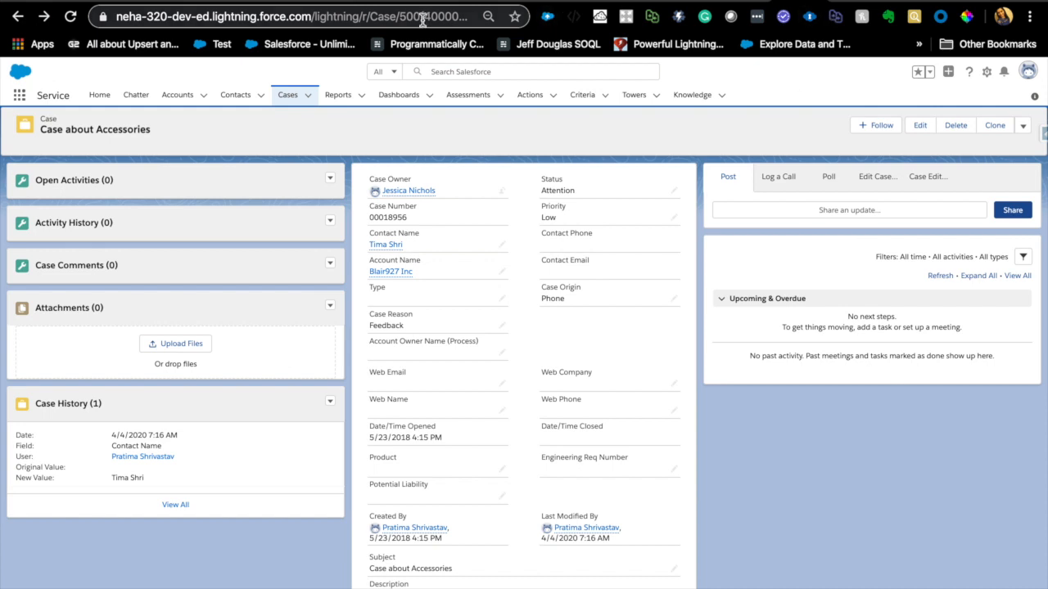
pyautogui.click(847, 1)
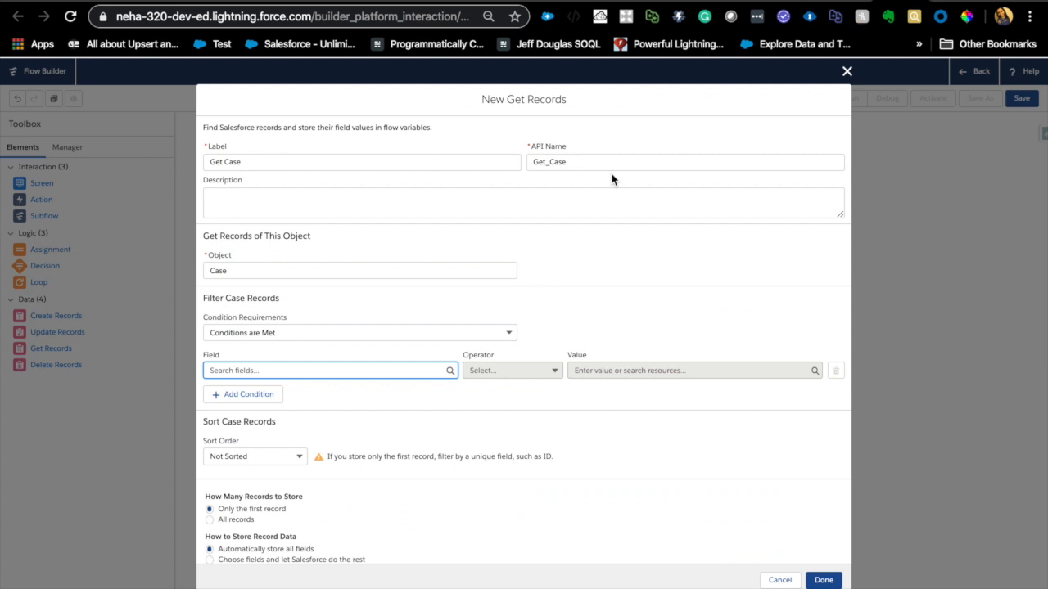
pyautogui.write('Id')
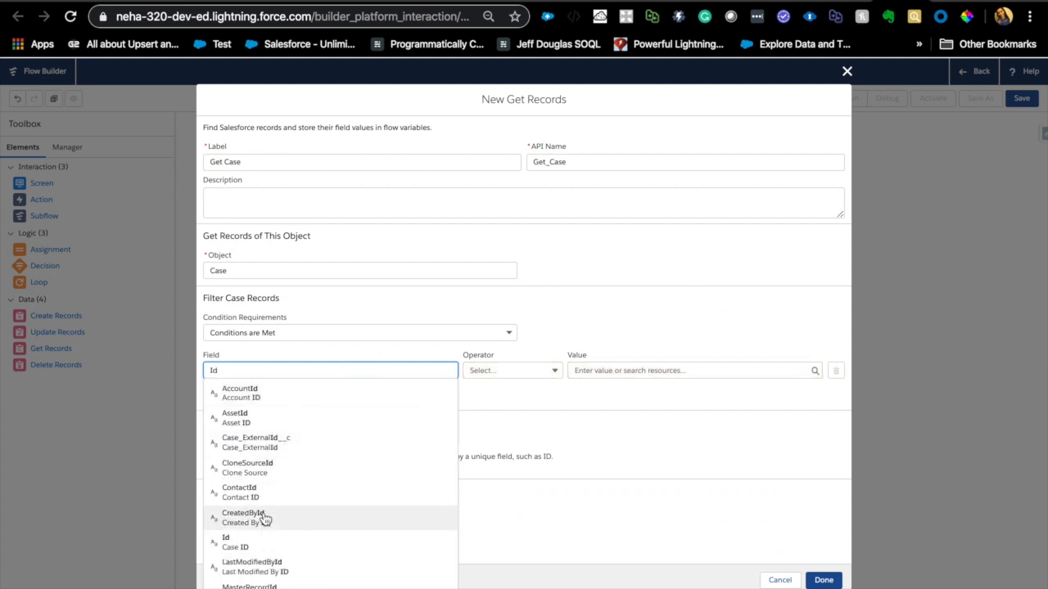
pyautogui.click(262, 544)
# - Start a new Variable resource with API name recordId as the value of the Case Id filter condition
pyautogui.click(589, 373)
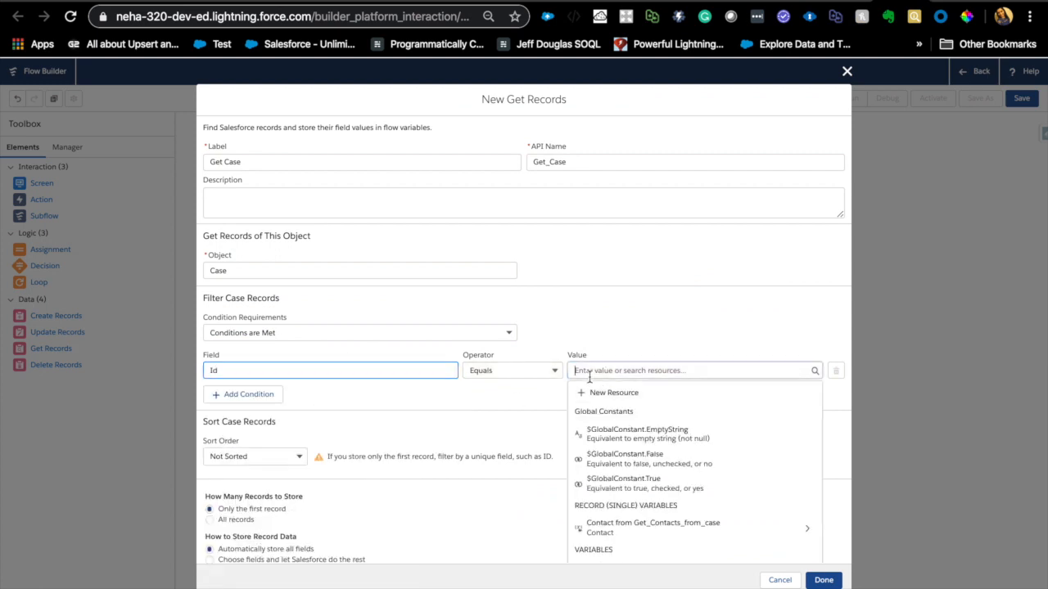
pyautogui.click(591, 392)
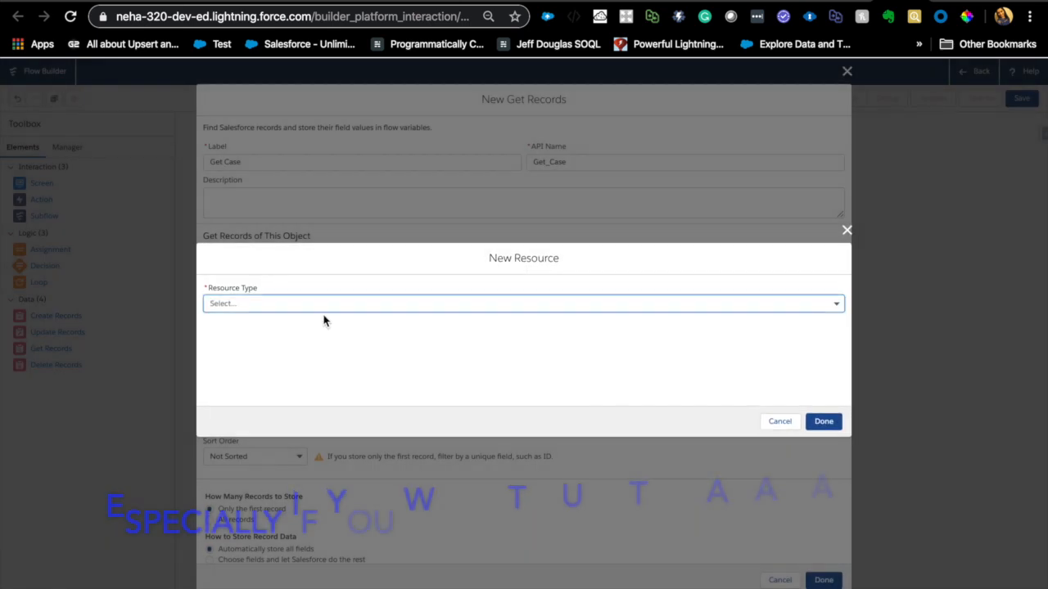
pyautogui.click(298, 304)
pyautogui.click(297, 343)
pyautogui.click(329, 325)
pyautogui.click(320, 281)
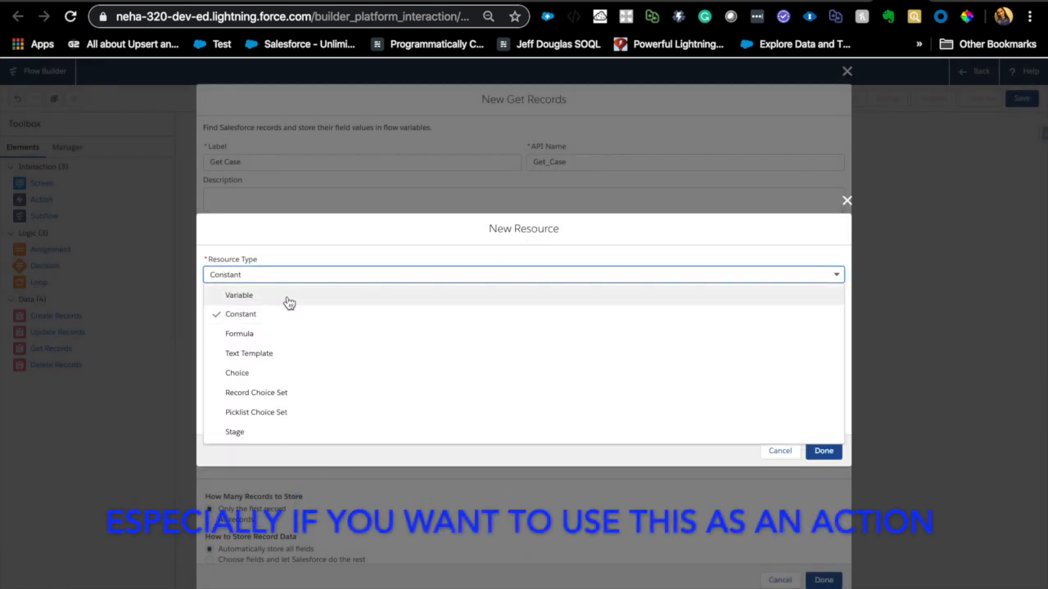
pyautogui.click(290, 296)
pyautogui.click(264, 325)
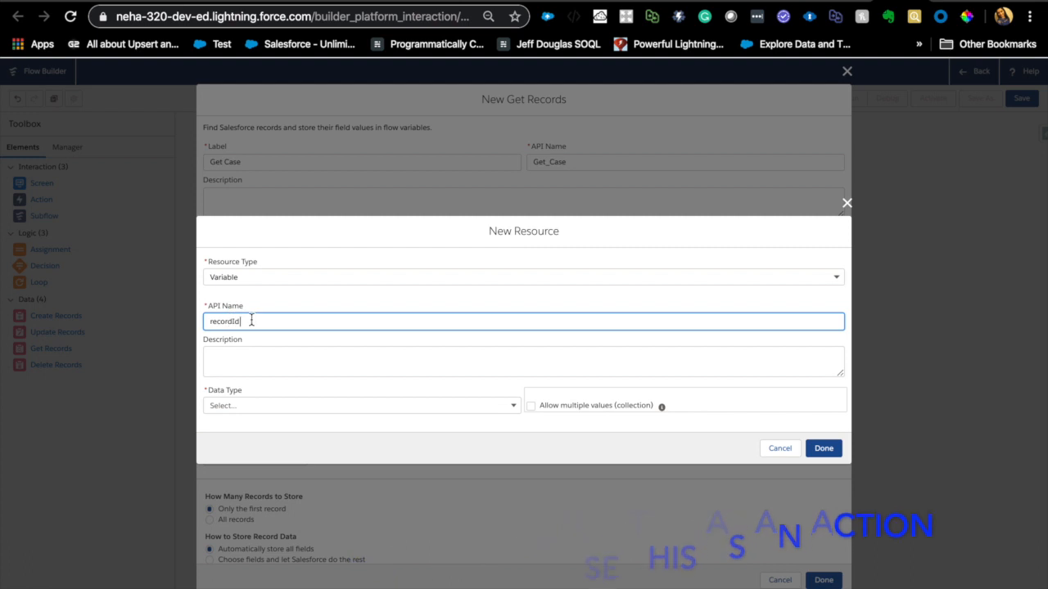
pyautogui.doubleClick(207, 322)
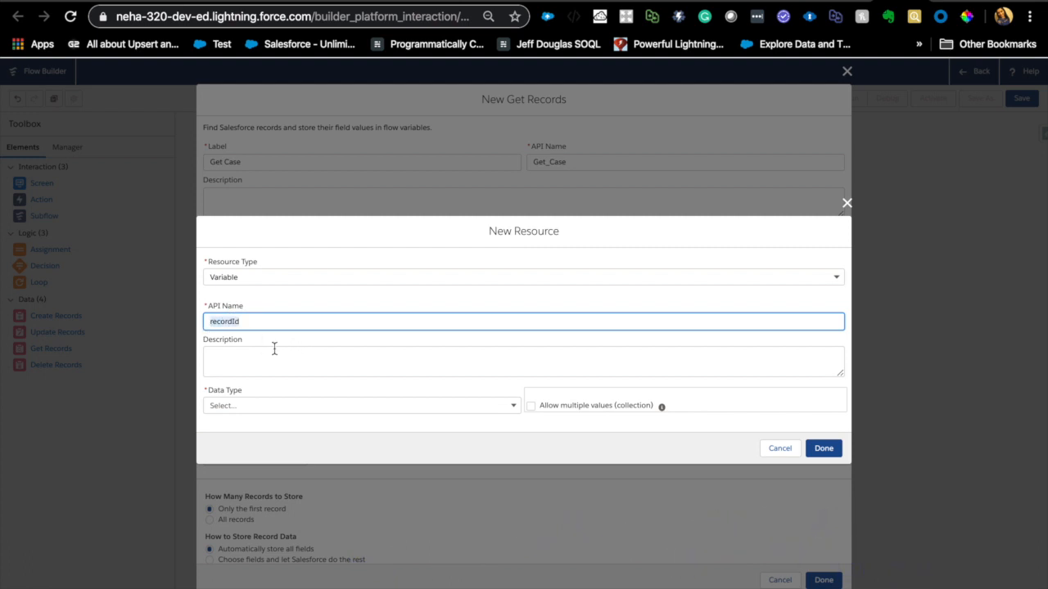
# - Give the recordId variable the Text data type, make it available for input, and finish the resource
pyautogui.click(285, 404)
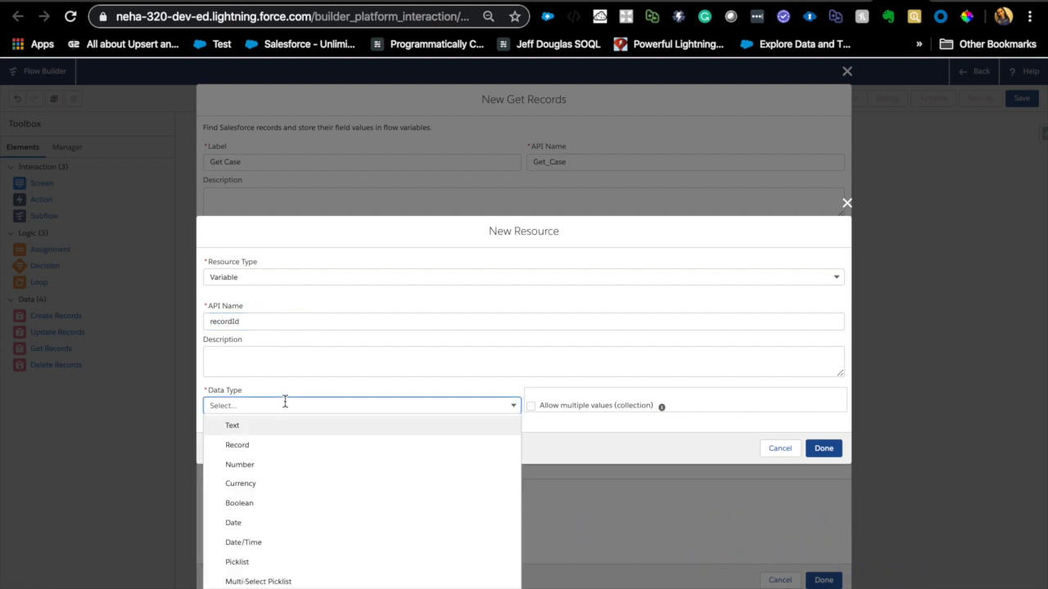
pyautogui.click(271, 427)
pyautogui.click(208, 440)
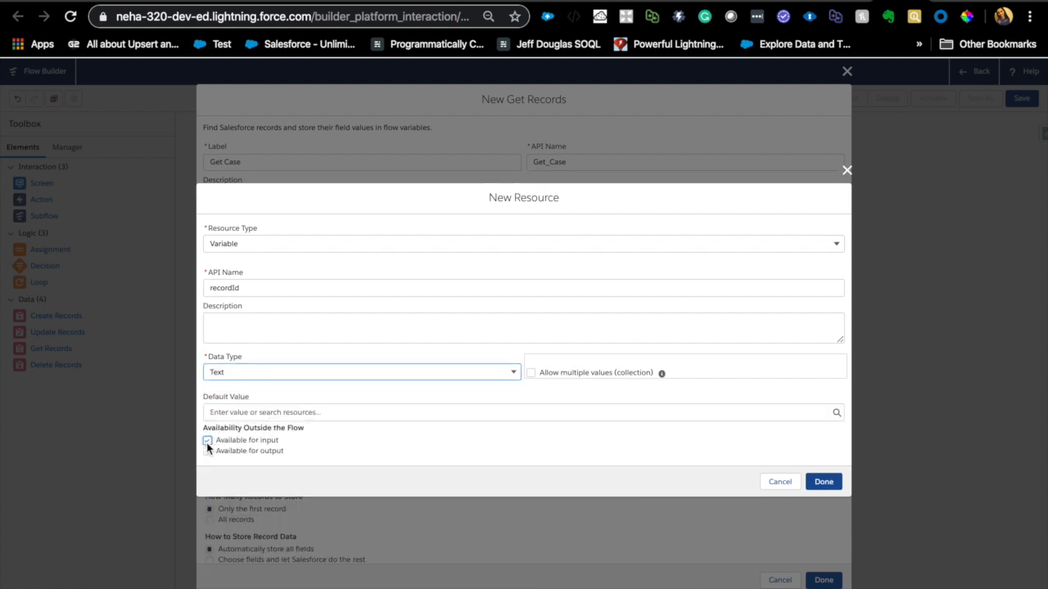
pyautogui.click(821, 481)
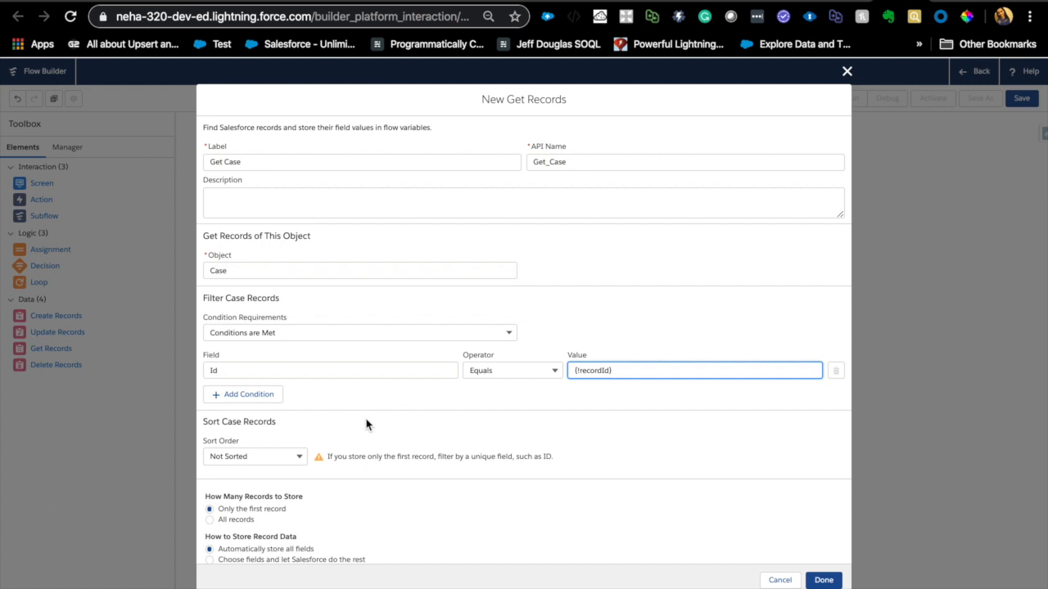
# - Finish the Get Case element, keeping only the first record with all fields stored automatically
pyautogui.scroll(-1, 366, 424)
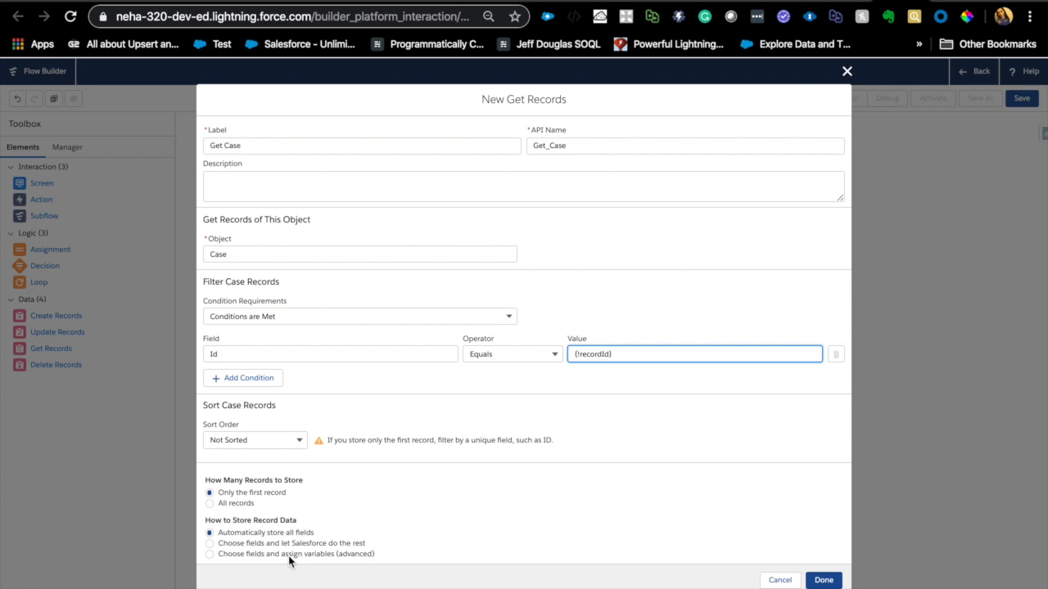
pyautogui.click(207, 568)
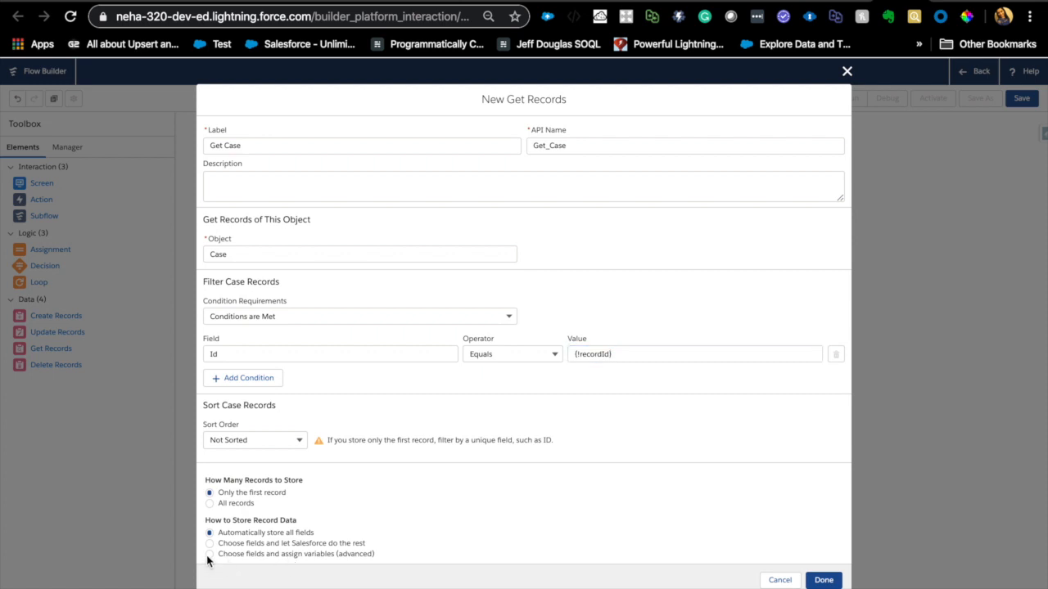
pyautogui.doubleClick(234, 532)
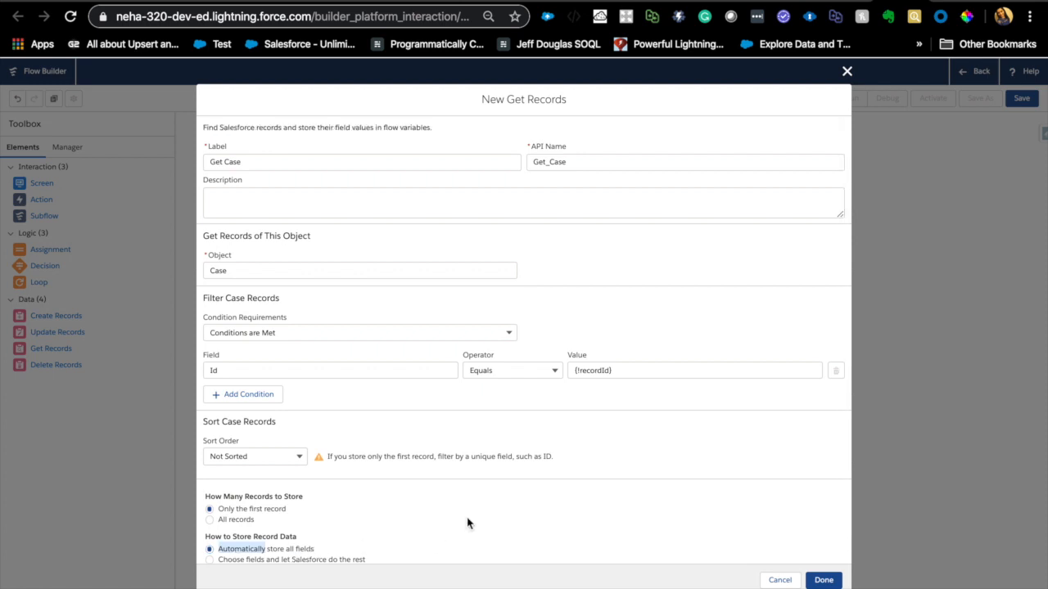
pyautogui.click(823, 579)
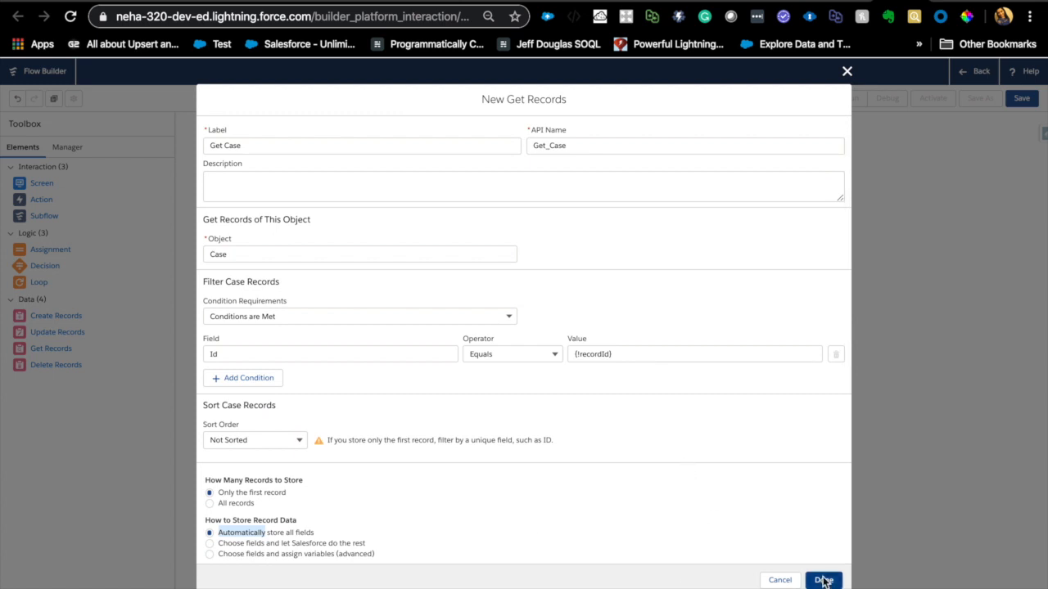
# - Move the Get Case element up on the canvas near Start and connect Start to it
pyautogui.moveTo(288, 321); pyautogui.dragTo(273, 207)
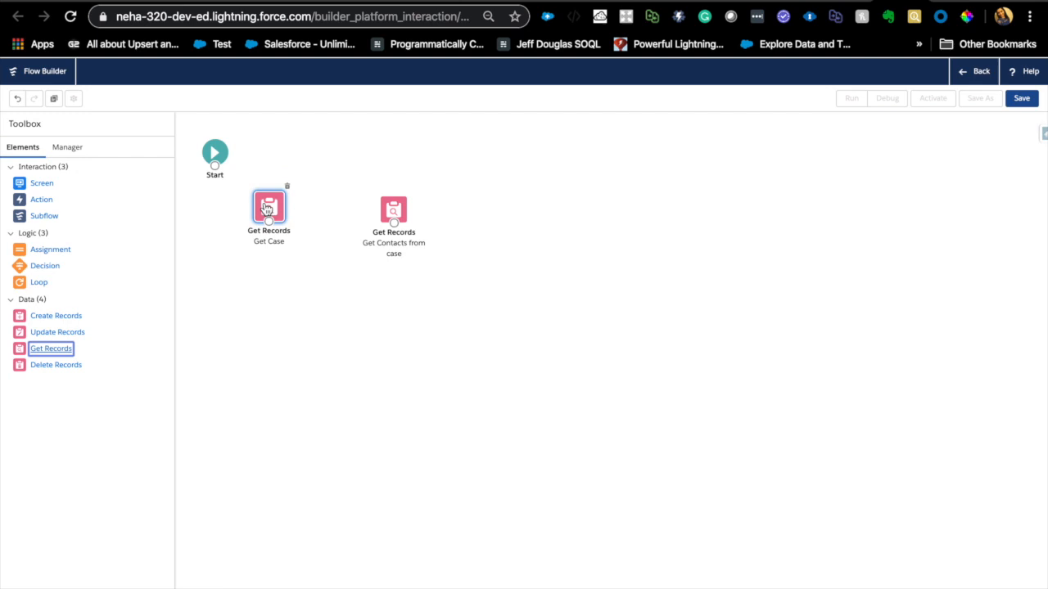
pyautogui.moveTo(214, 173); pyautogui.dragTo(274, 209)
# - Replace the Id filter value of Get Contacts from case with {!Get_Case.ContactId} and connect Get Case to that element
pyautogui.doubleClick(400, 215)
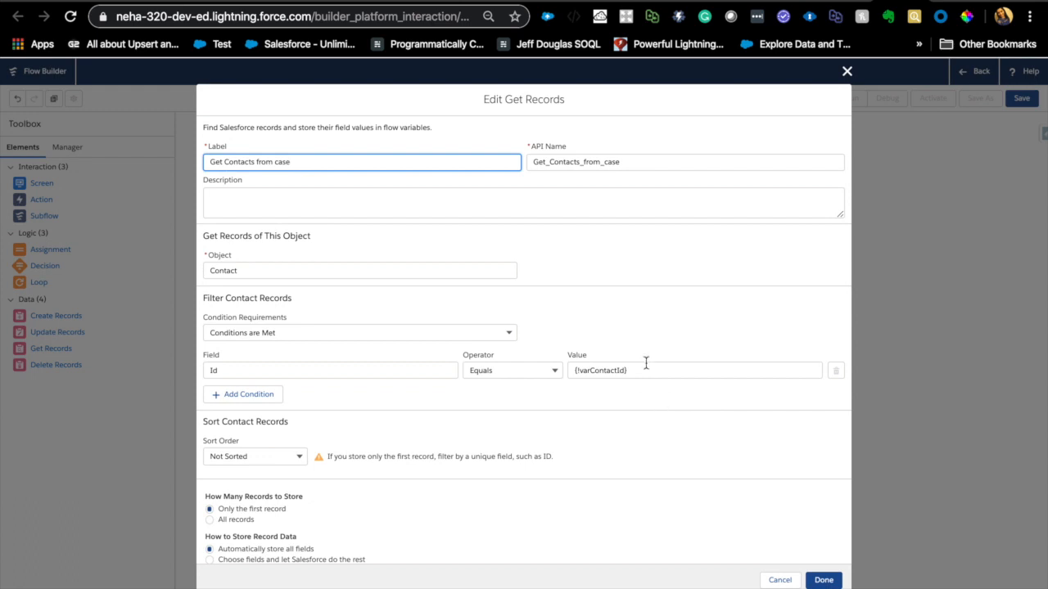
pyautogui.click(645, 366)
pyautogui.press('BackSpace')
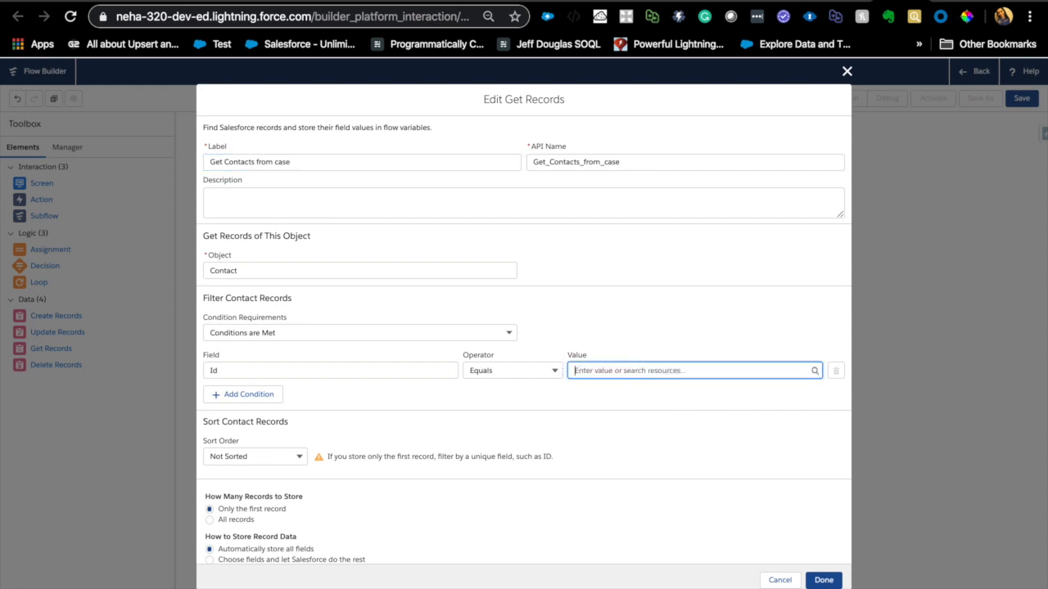
pyautogui.click(642, 372)
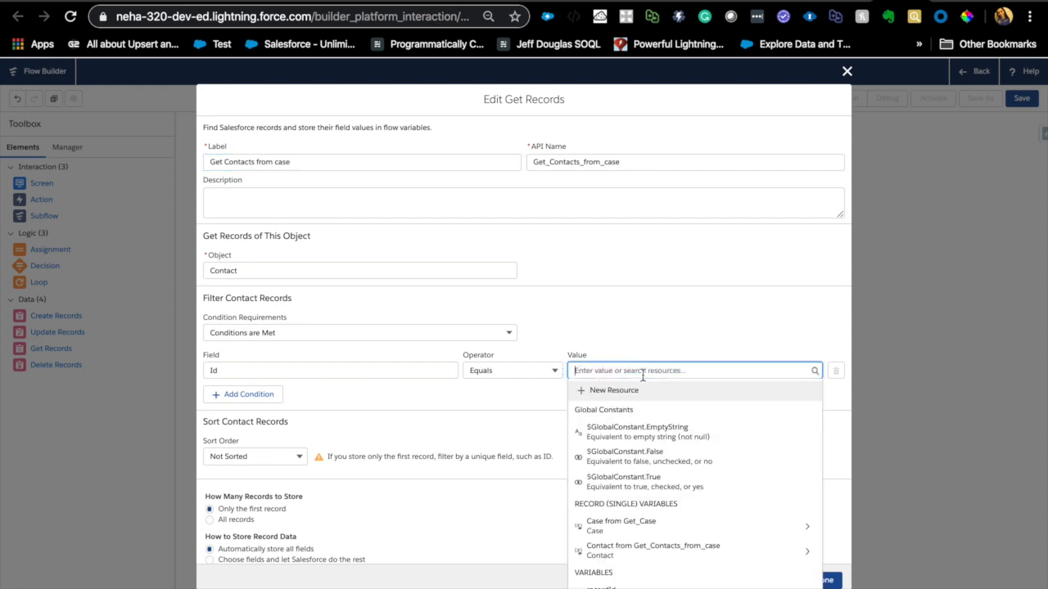
pyautogui.click(606, 525)
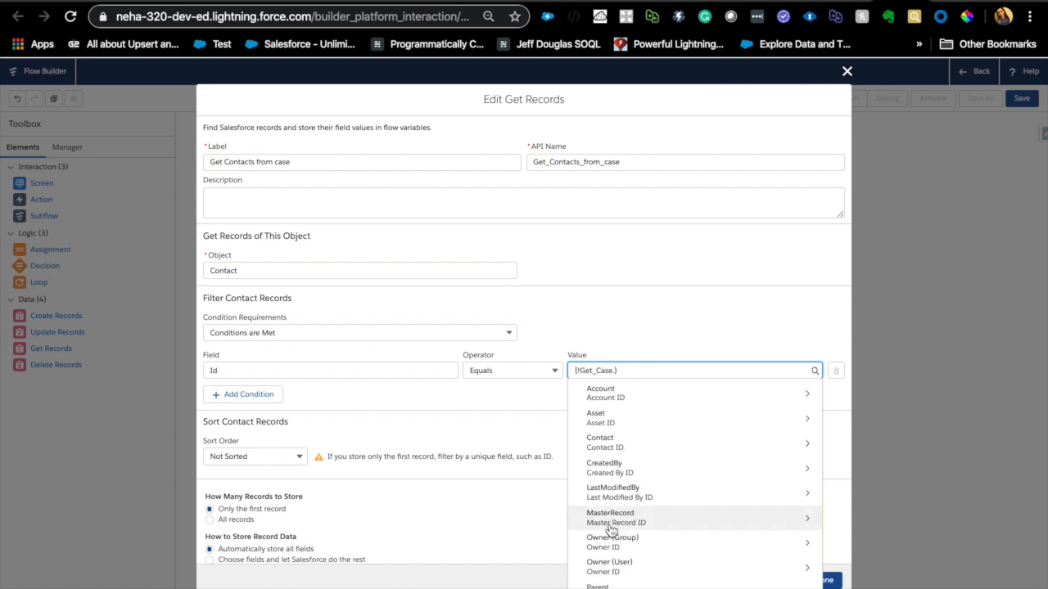
pyautogui.write('Conta')
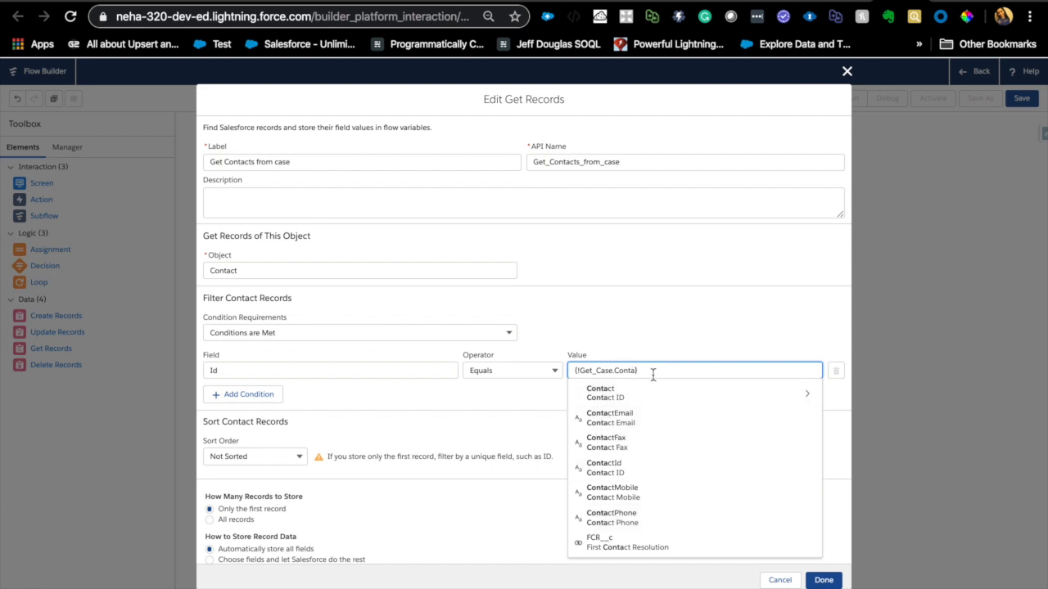
pyautogui.write('ctId')
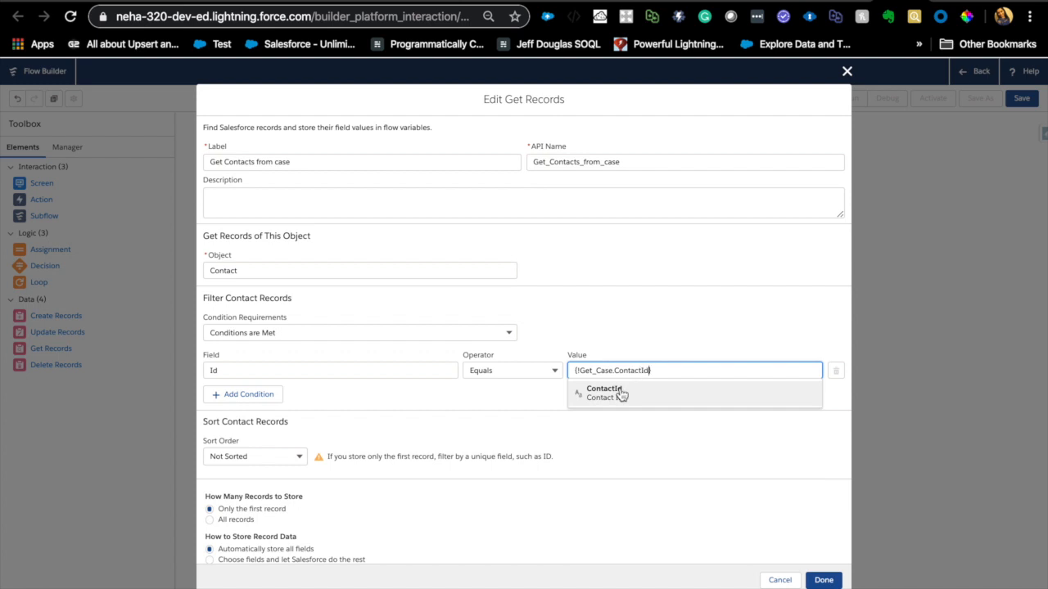
pyautogui.click(620, 393)
pyautogui.click(657, 359)
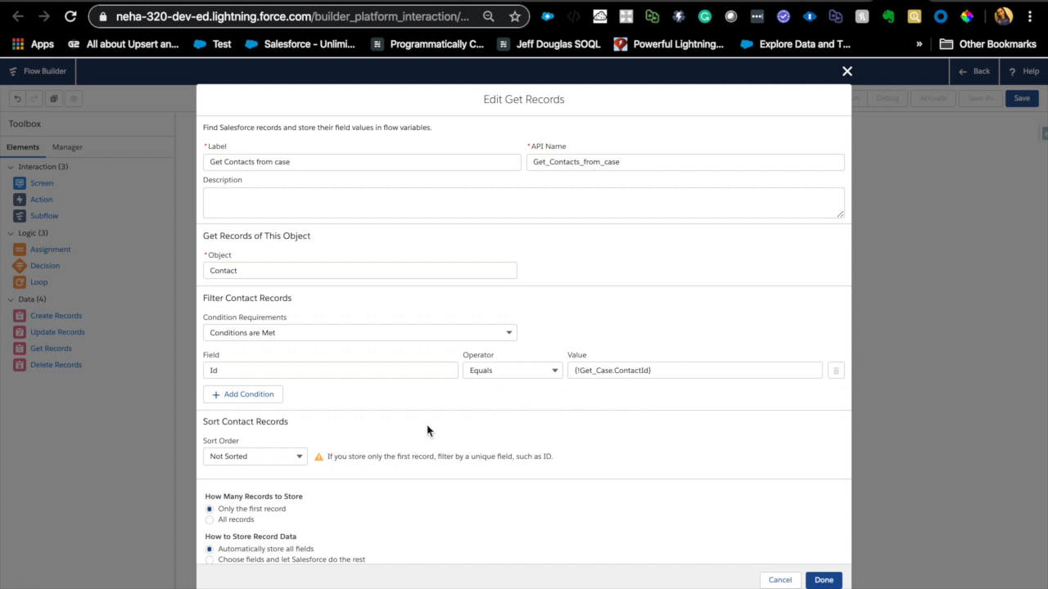
pyautogui.click(821, 579)
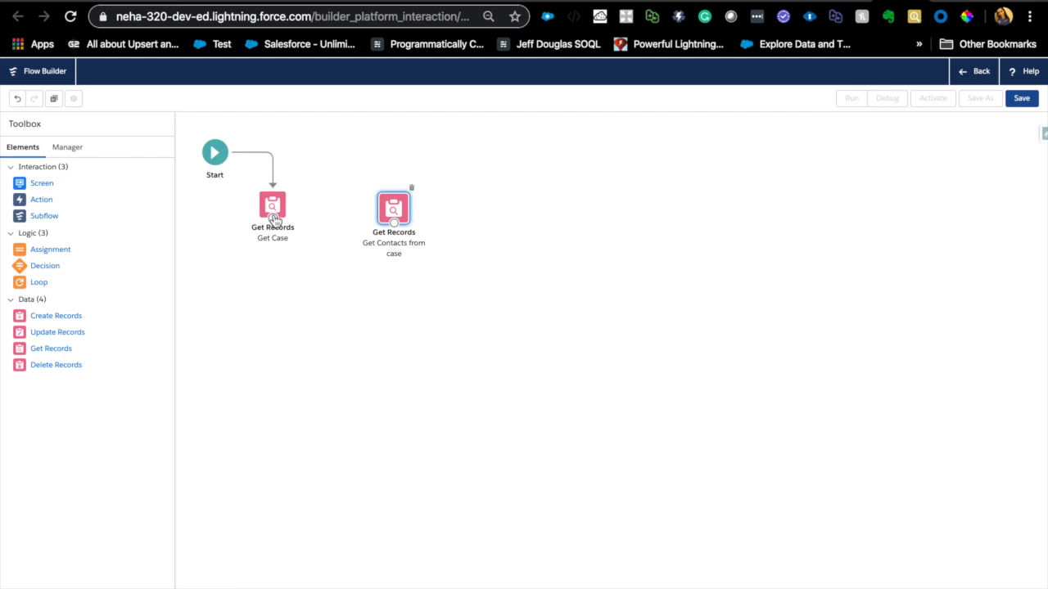
pyautogui.moveTo(273, 219); pyautogui.dragTo(367, 206)
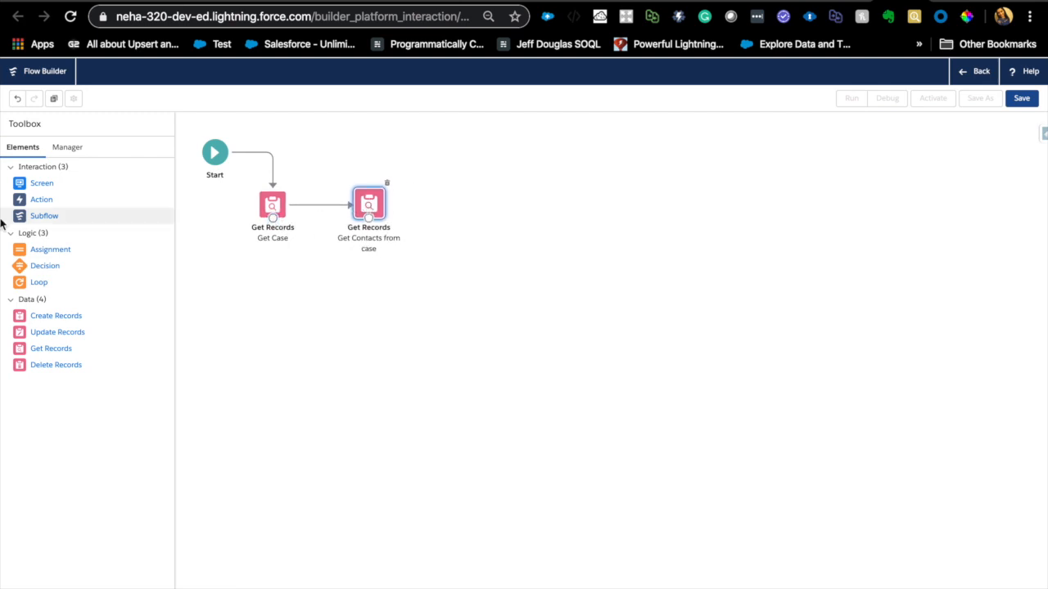
# - Add a Screen element to the canvas beside the Get Contacts from case element
pyautogui.moveTo(37, 187); pyautogui.dragTo(482, 199)
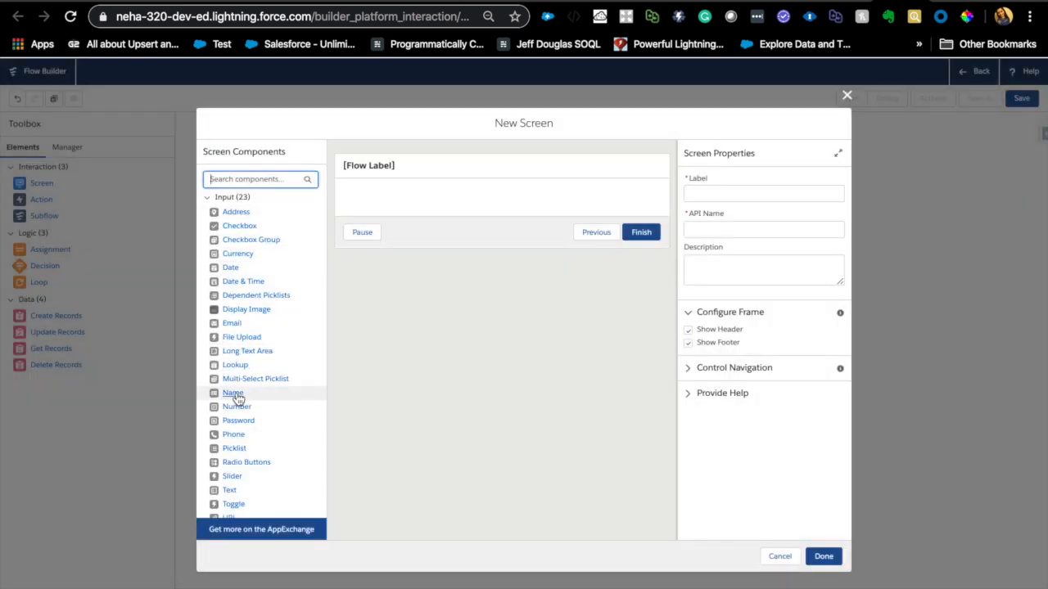
# - Review the available screen components across the Input, Display and Custom groups
pyautogui.scroll(-1, 235, 398)
pyautogui.scroll(1, 235, 399)
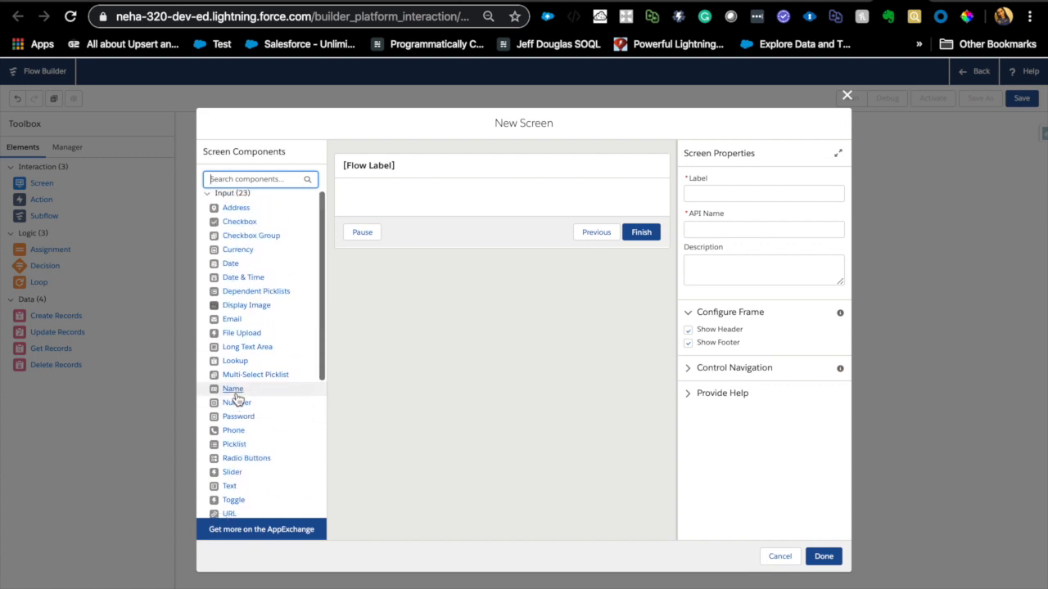
pyautogui.click(206, 198)
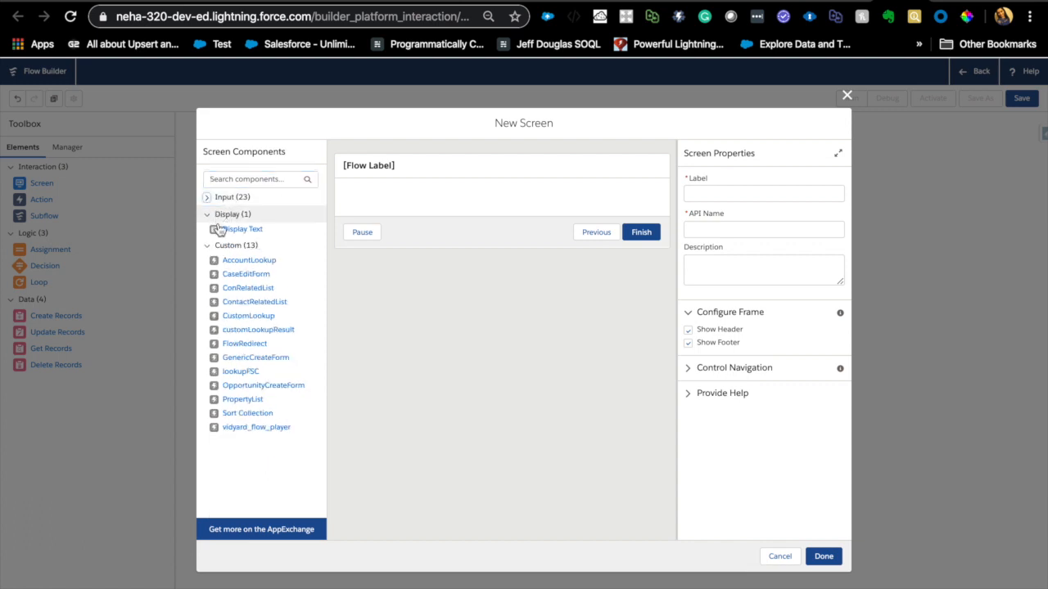
pyautogui.click(206, 199)
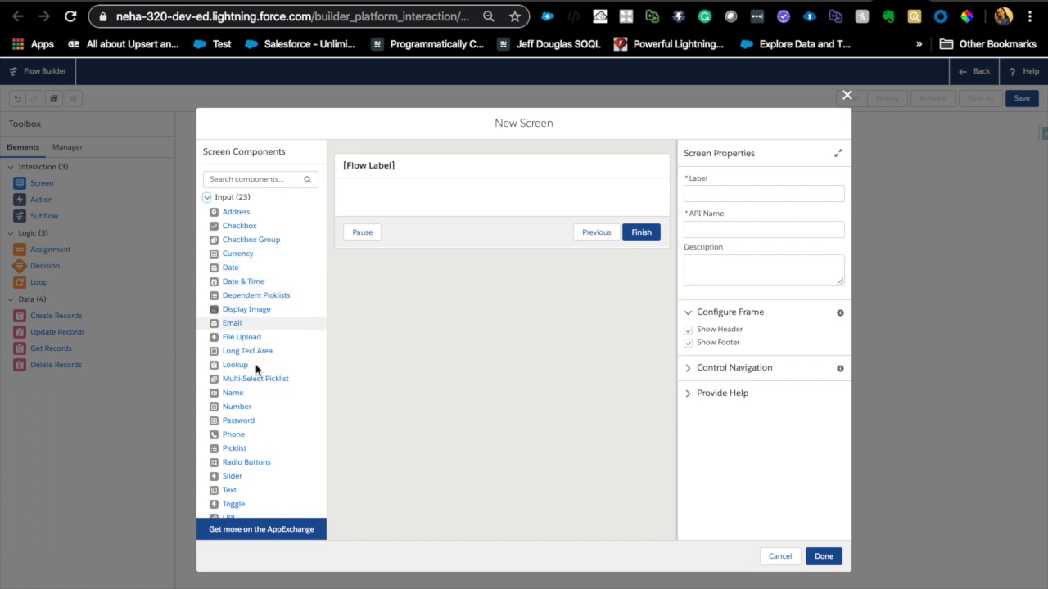
pyautogui.scroll(-3, 257, 385)
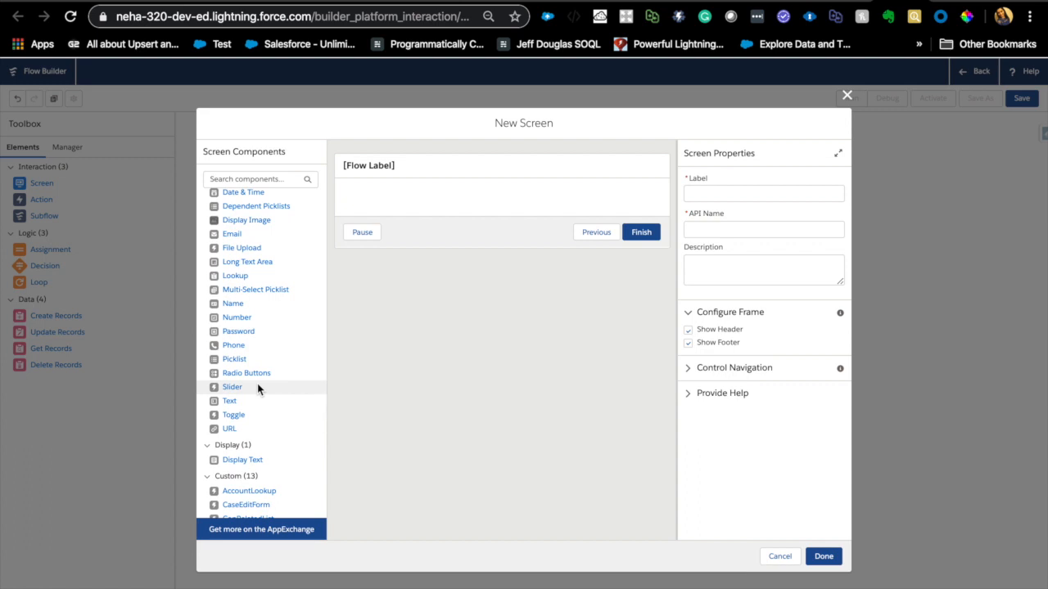
pyautogui.scroll(1, 260, 278)
pyautogui.scroll(1, 261, 278)
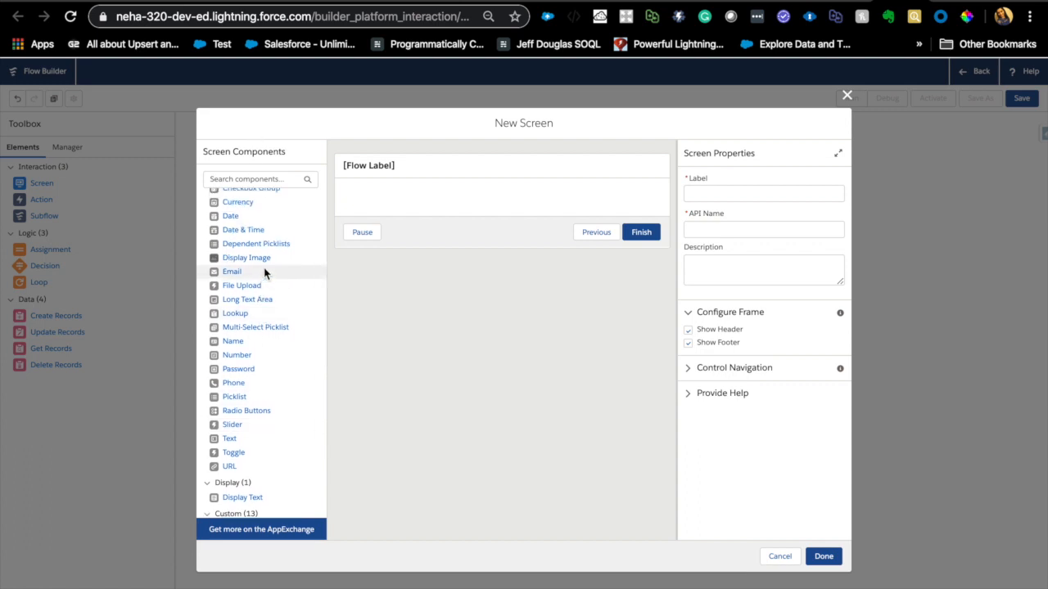
pyautogui.scroll(1, 265, 272)
pyautogui.scroll(2, 264, 320)
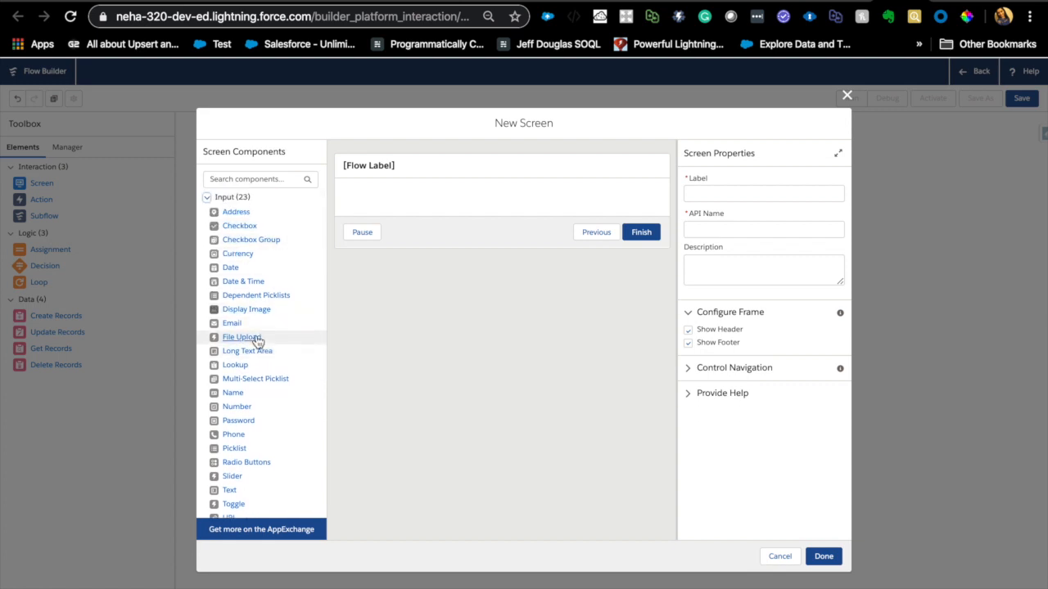
pyautogui.scroll(-1, 255, 374)
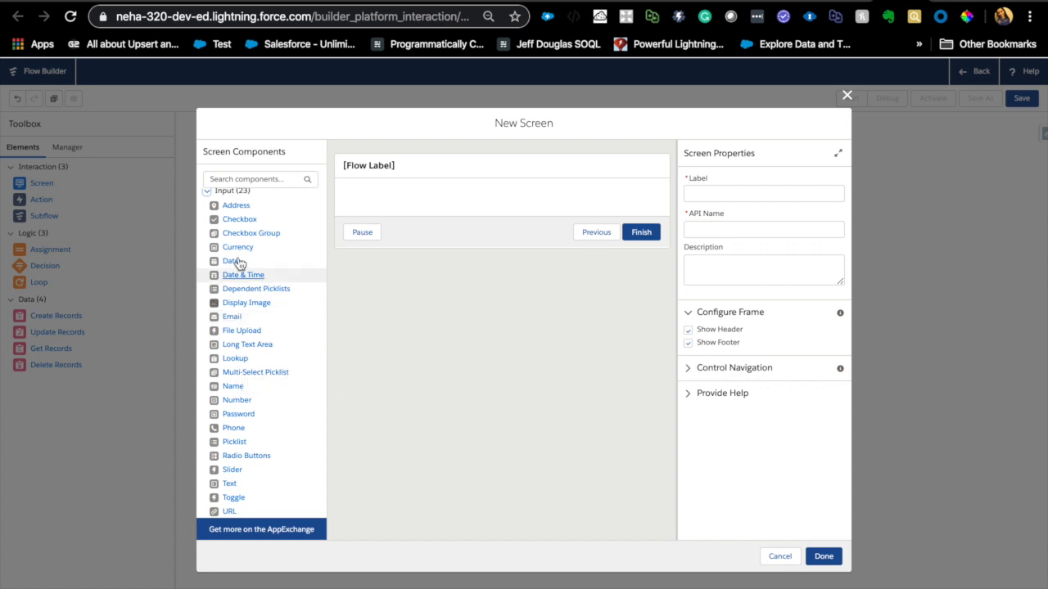
pyautogui.scroll(-2, 265, 464)
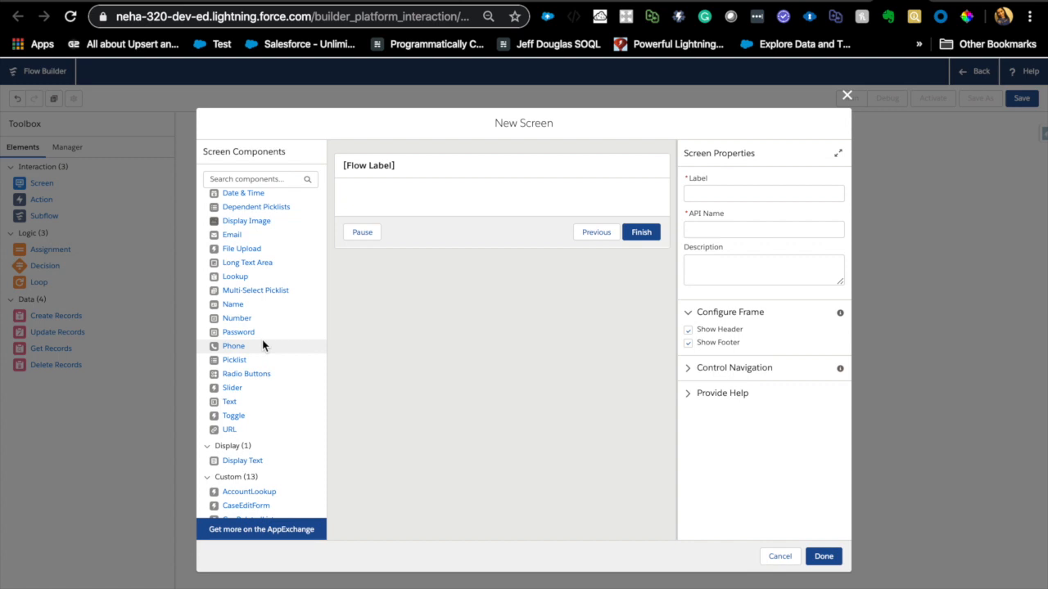
pyautogui.scroll(3, 262, 346)
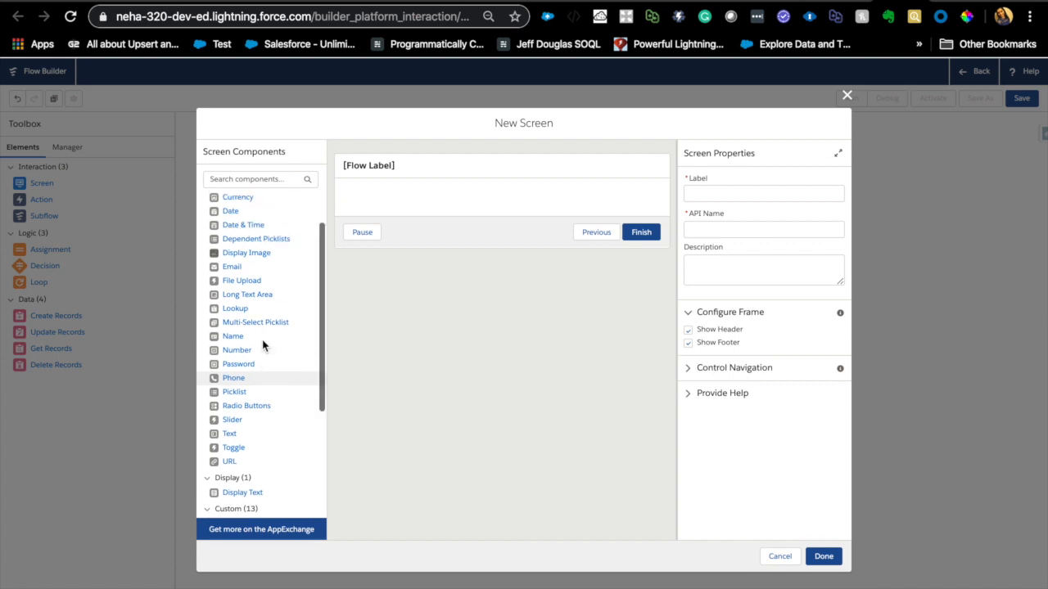
pyautogui.scroll(-4, 263, 347)
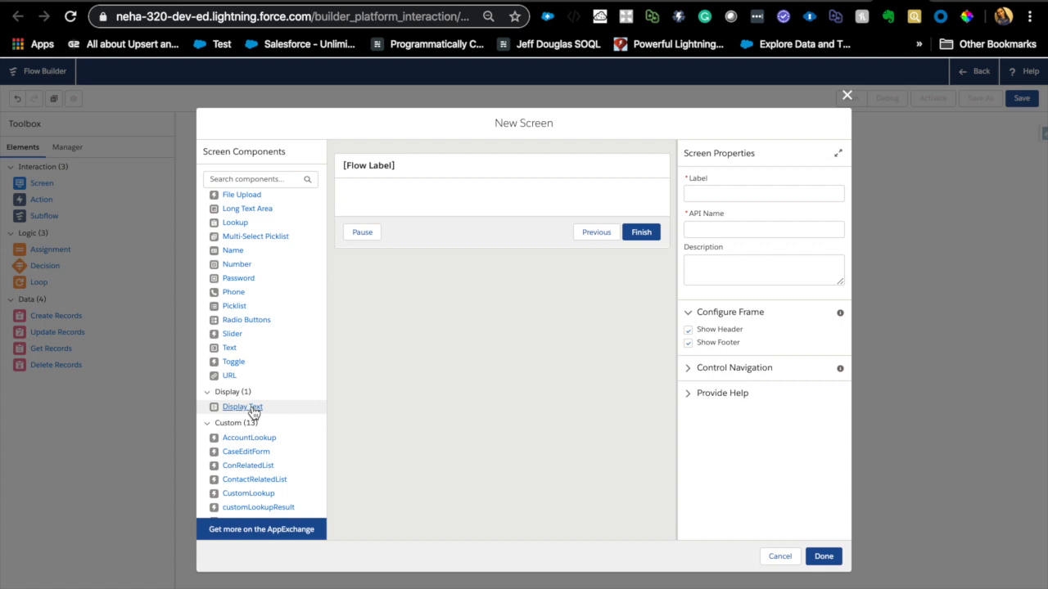
pyautogui.scroll(-3, 253, 467)
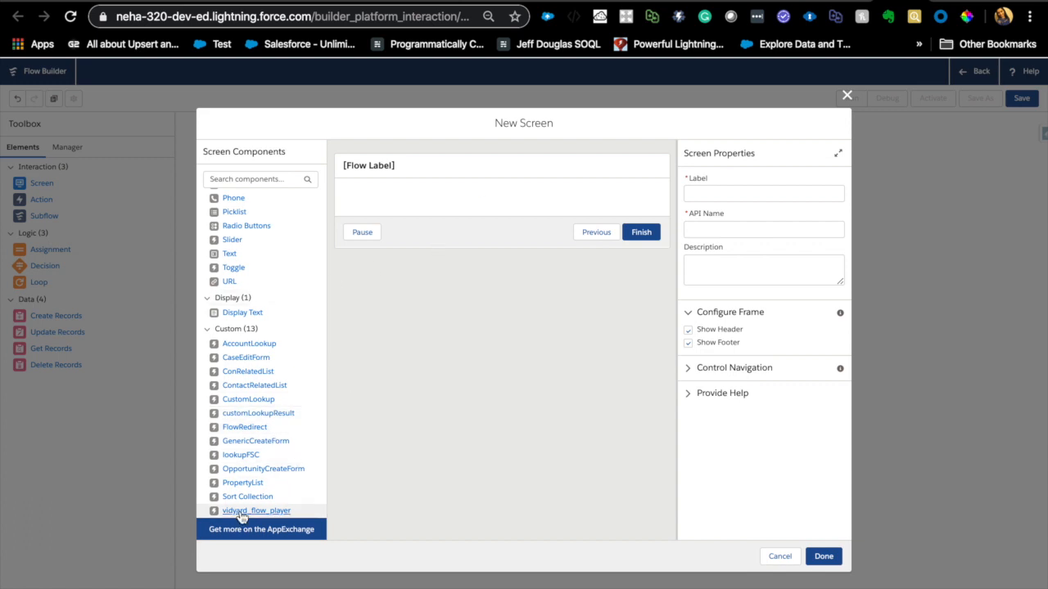
pyautogui.scroll(5, 257, 446)
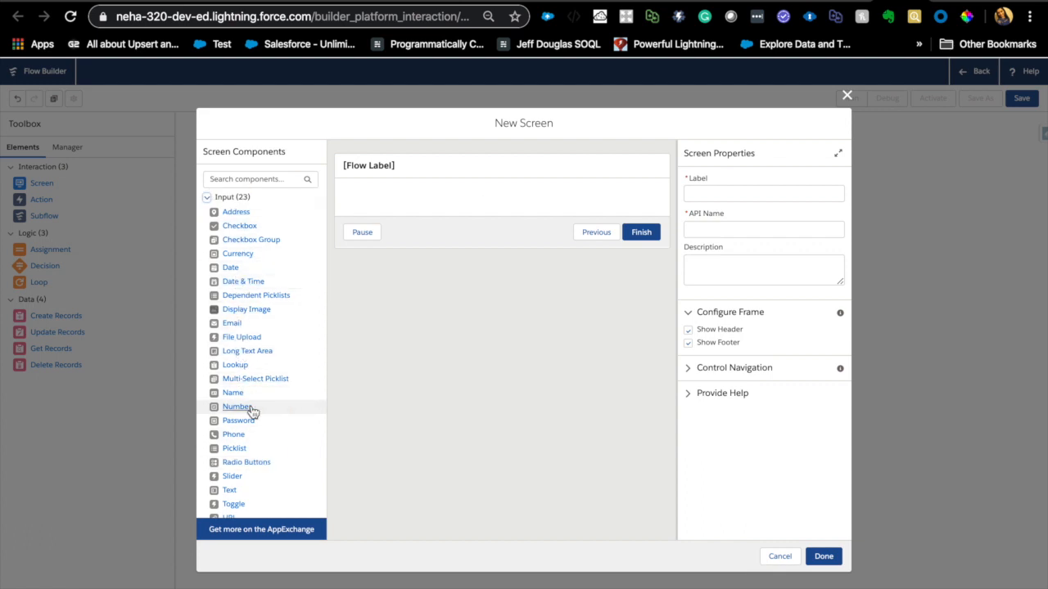
# - Add a Name component to the new screen and give it the API name conName
pyautogui.moveTo(236, 396); pyautogui.dragTo(508, 202)
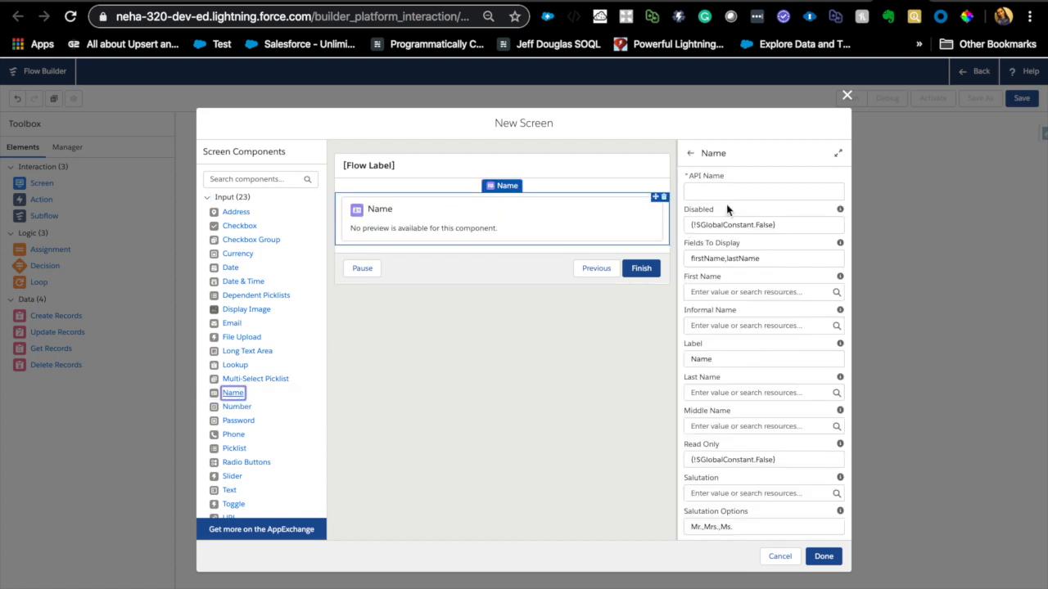
pyautogui.click(736, 189)
pyautogui.write('var')
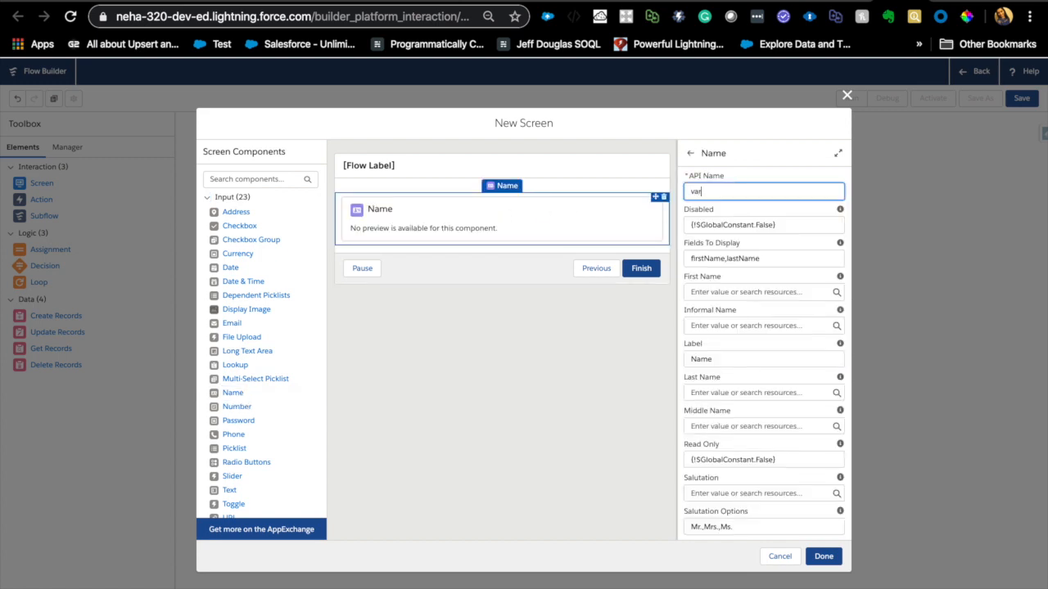
pyautogui.write('conName')
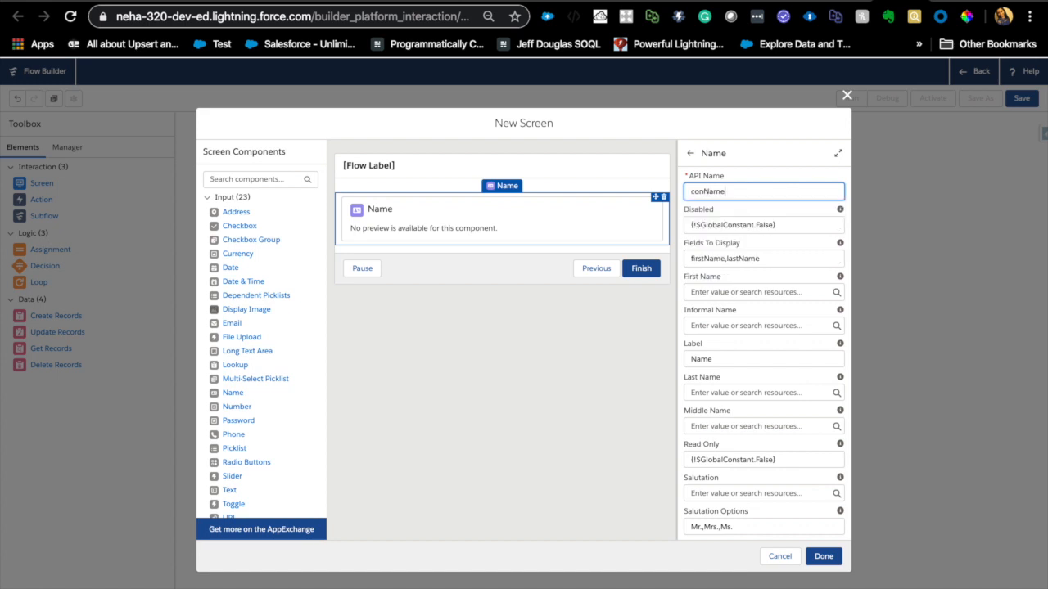
# - Set the Name component's First Name value to {!Get_Contacts_from_case.FirstName}
pyautogui.click(755, 292)
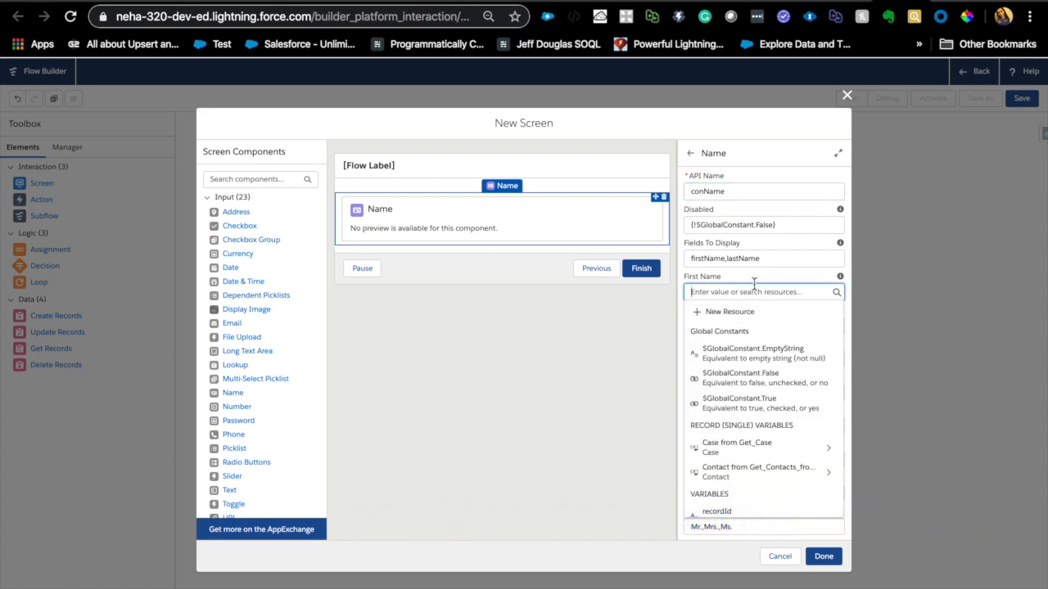
pyautogui.click(733, 280)
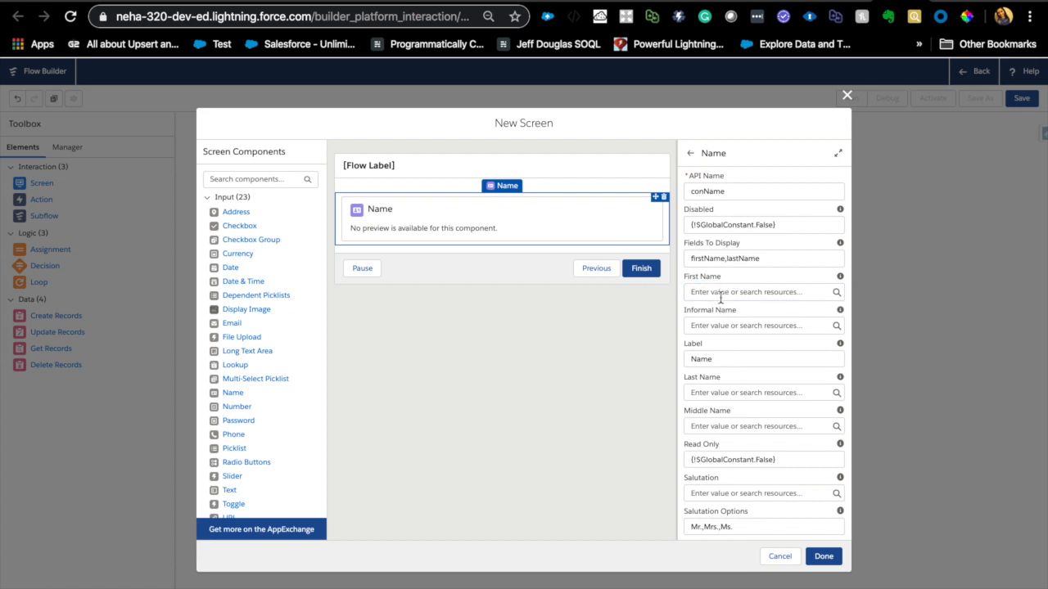
pyautogui.click(721, 295)
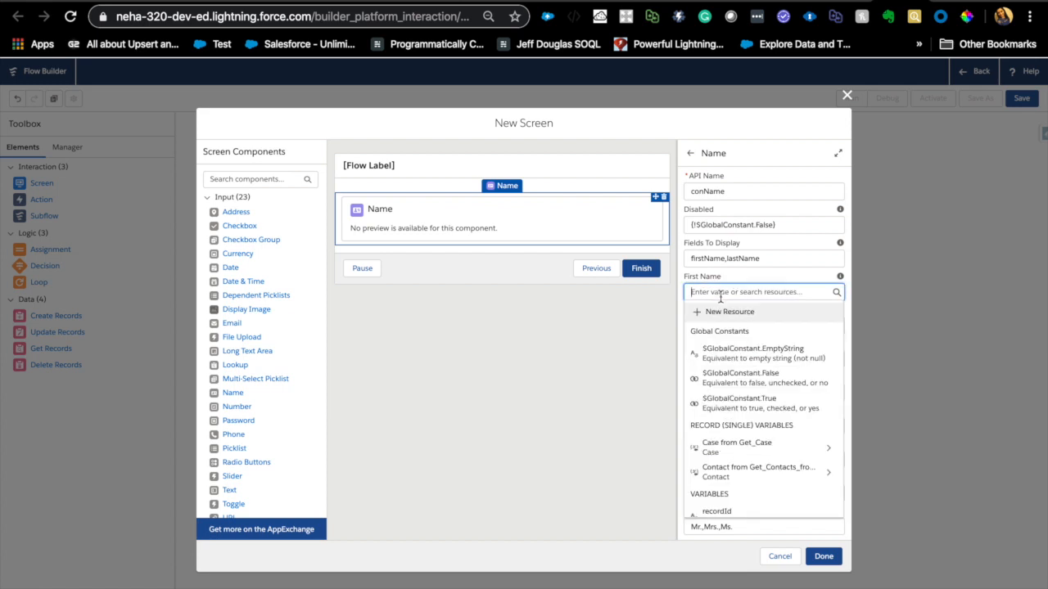
pyautogui.click(753, 272)
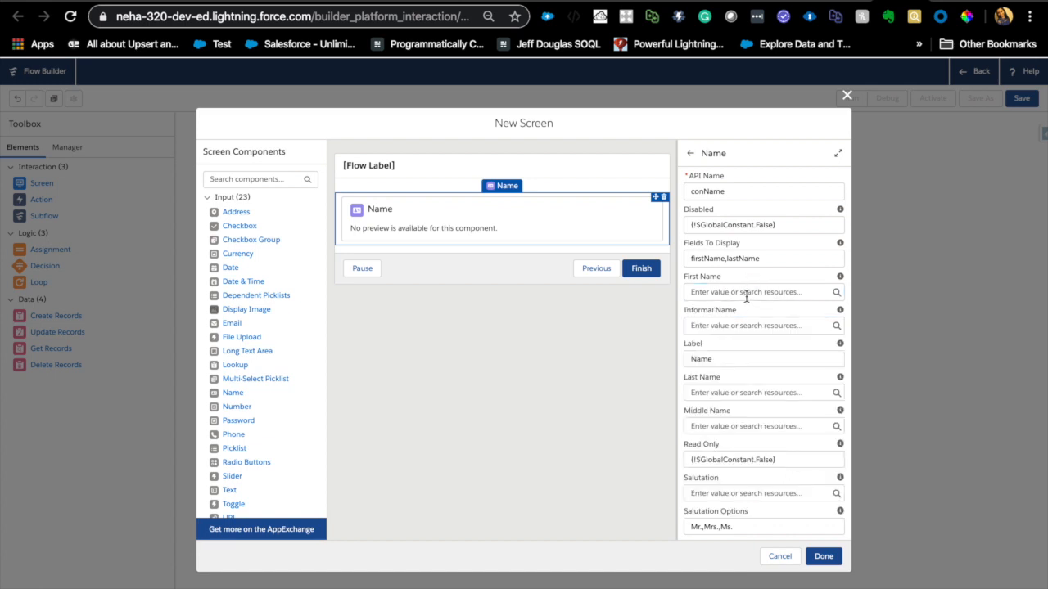
pyautogui.click(745, 294)
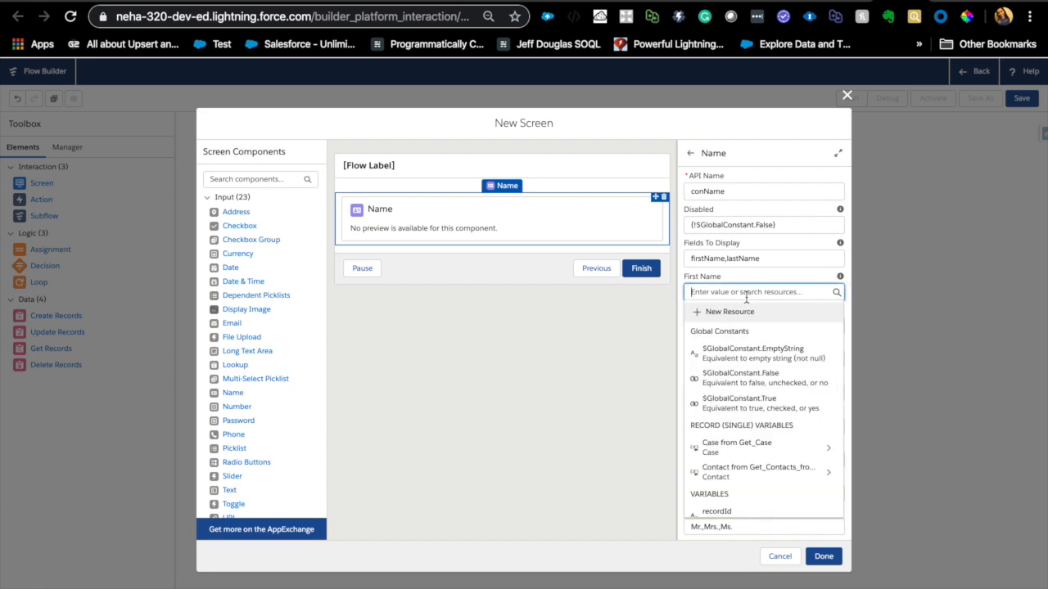
pyautogui.click(766, 473)
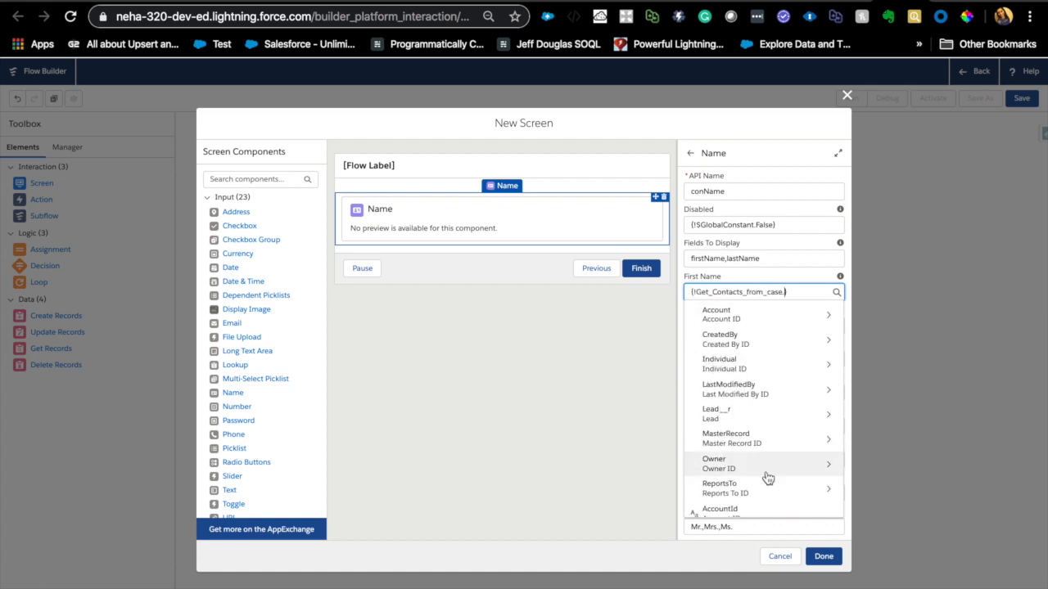
pyautogui.write('first')
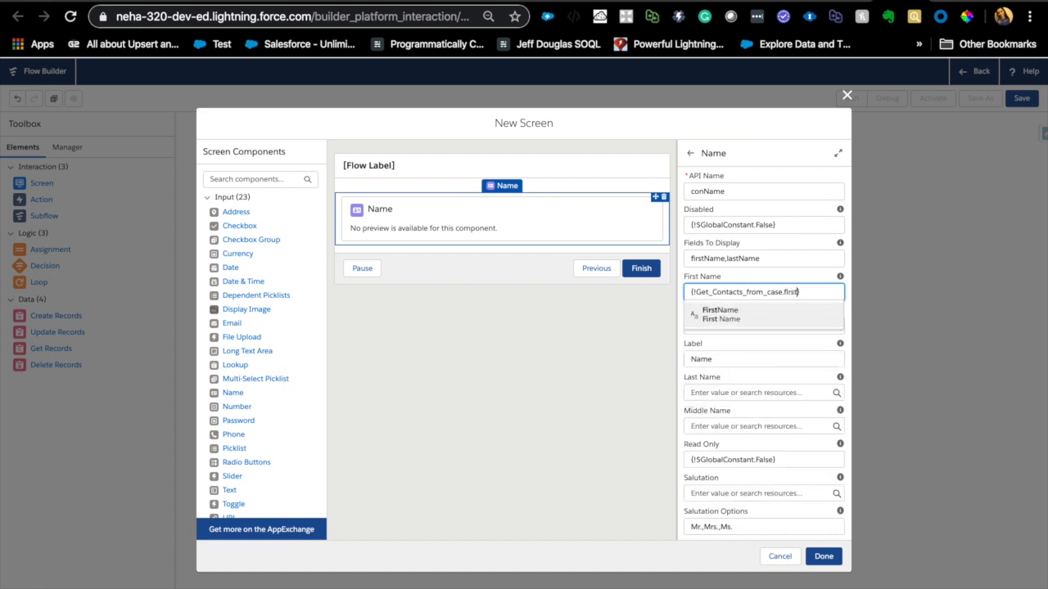
pyautogui.click(734, 318)
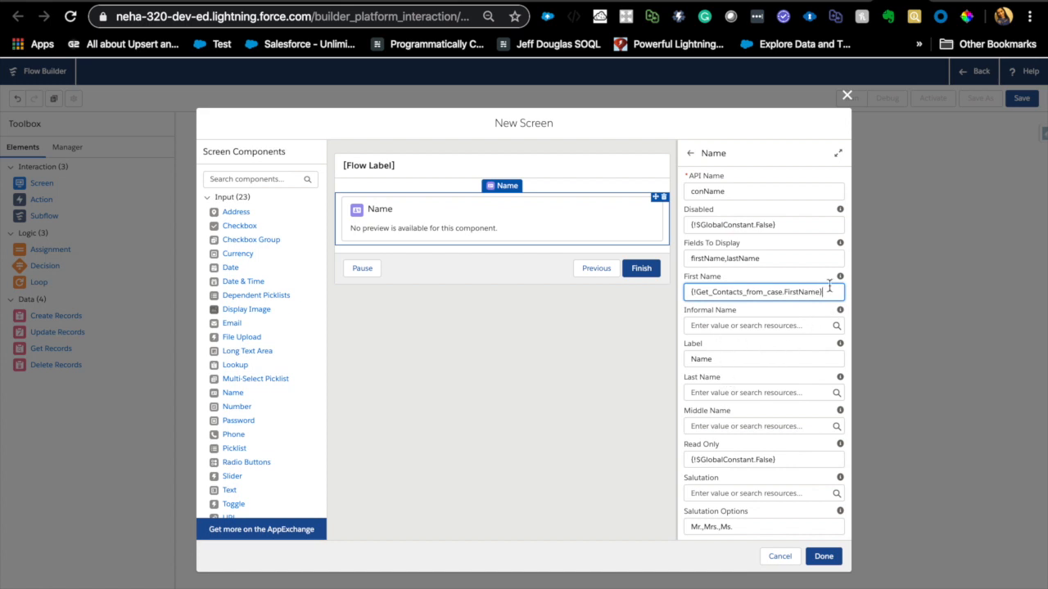
# - Set the Name component's Last Name value to {!Get_Contacts_from_case.LastName}
pyautogui.click(721, 393)
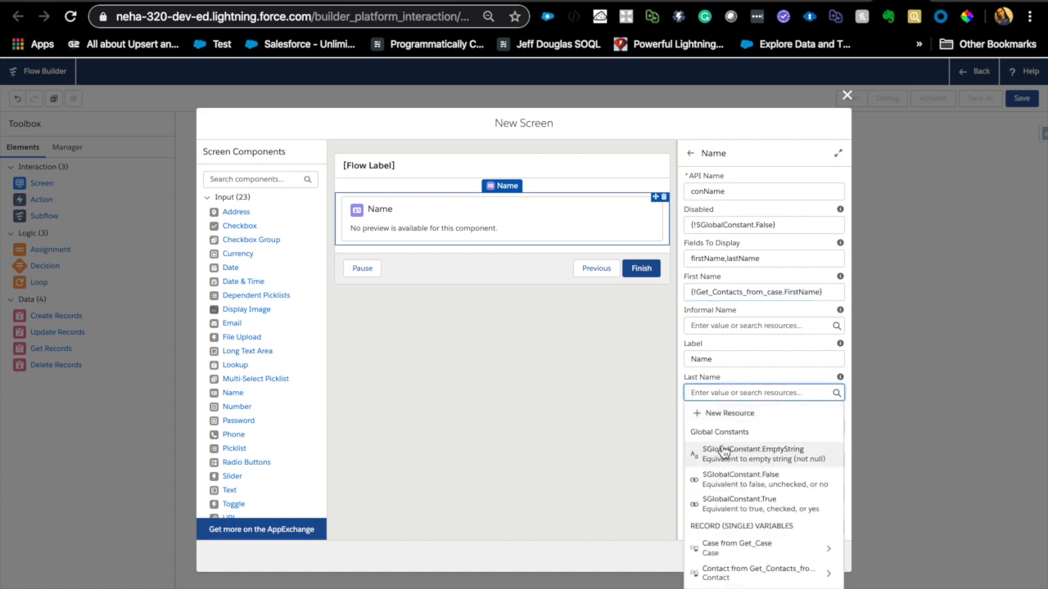
pyautogui.click(731, 573)
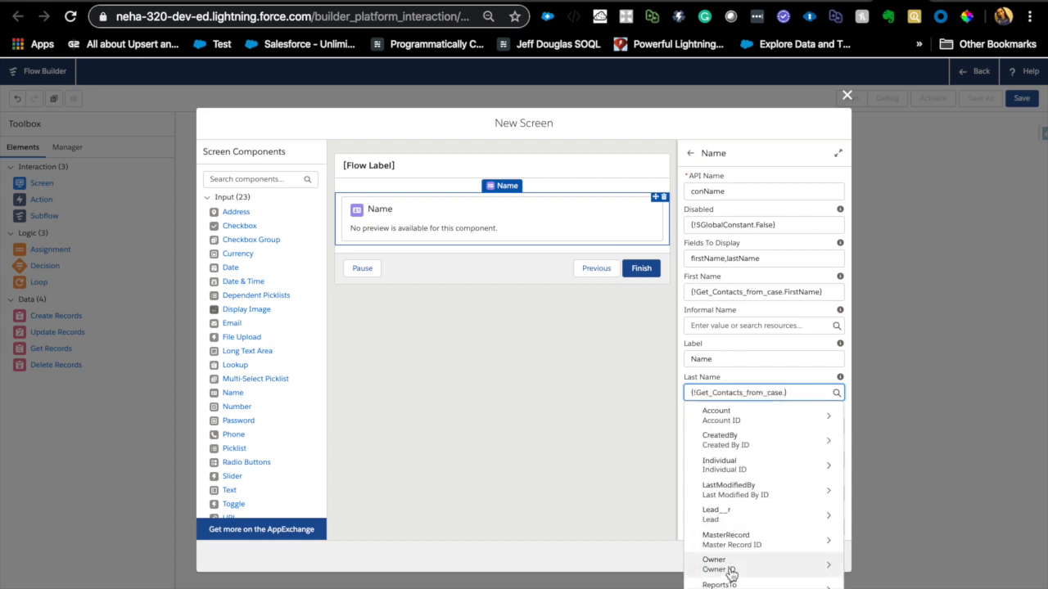
pyautogui.write('Last')
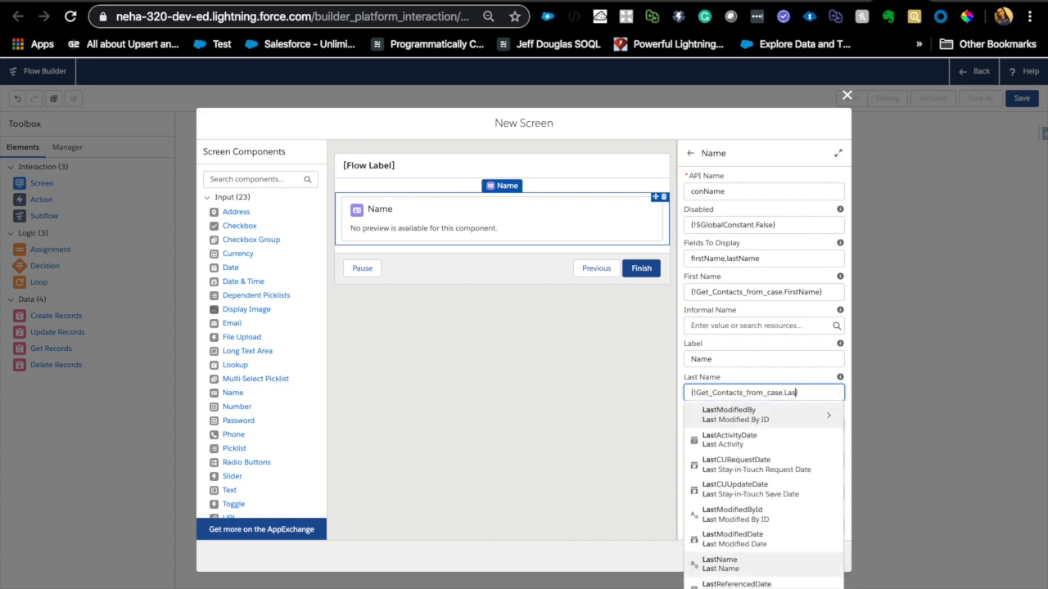
pyautogui.click(732, 567)
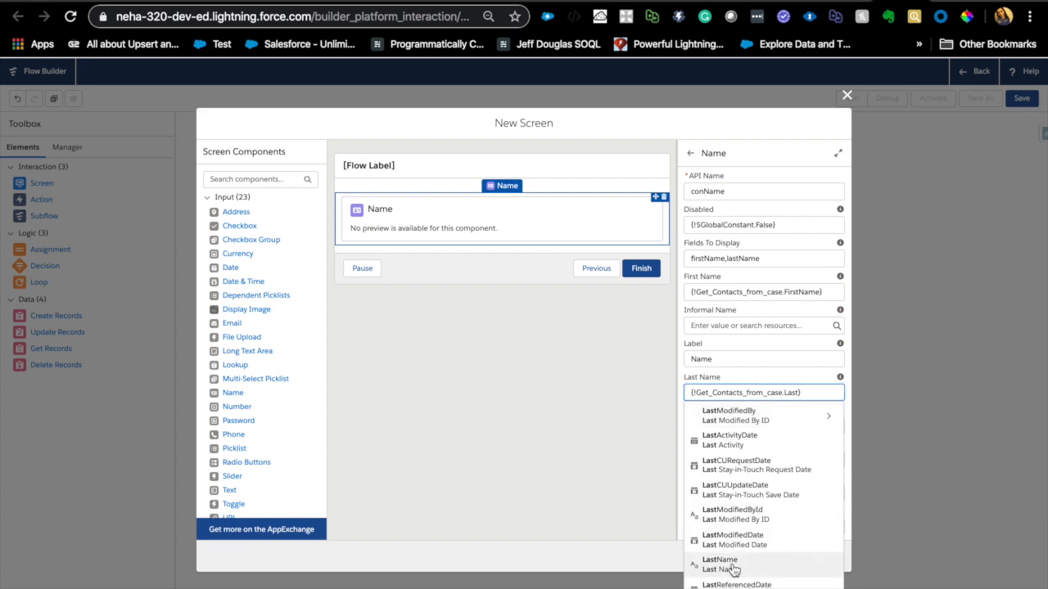
# - Examine the Name component's remaining settings, including component visibility and the variables for storing its output values
pyautogui.scroll(-4, 764, 417)
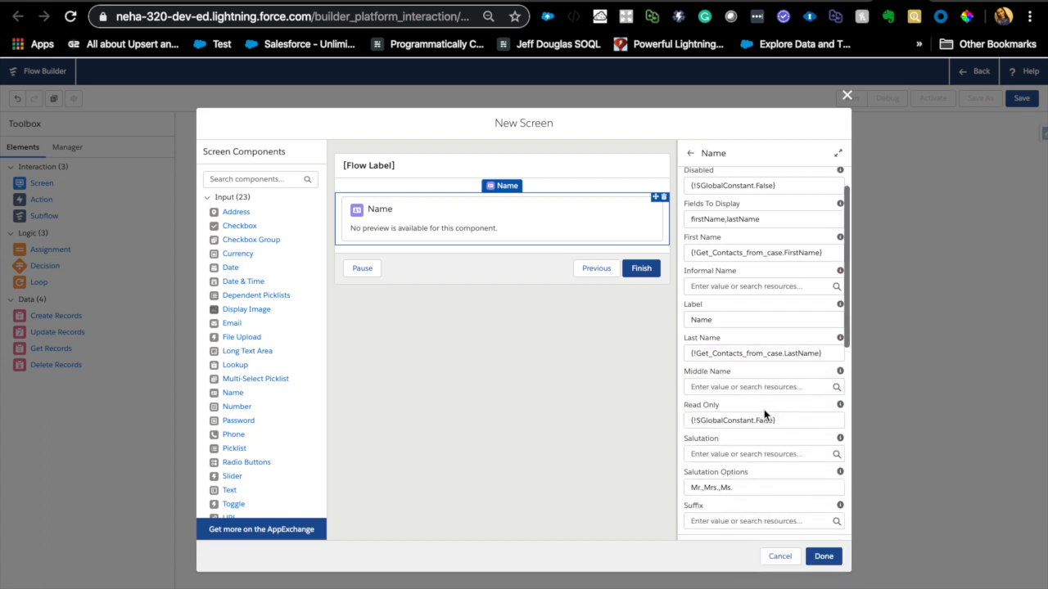
pyautogui.scroll(-3, 764, 409)
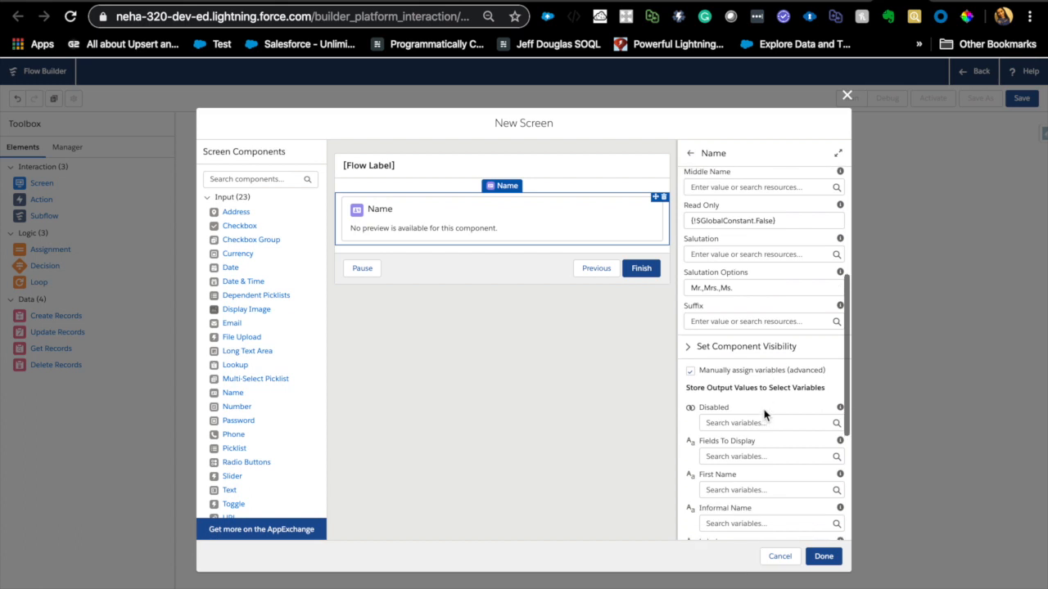
pyautogui.scroll(-3, 763, 417)
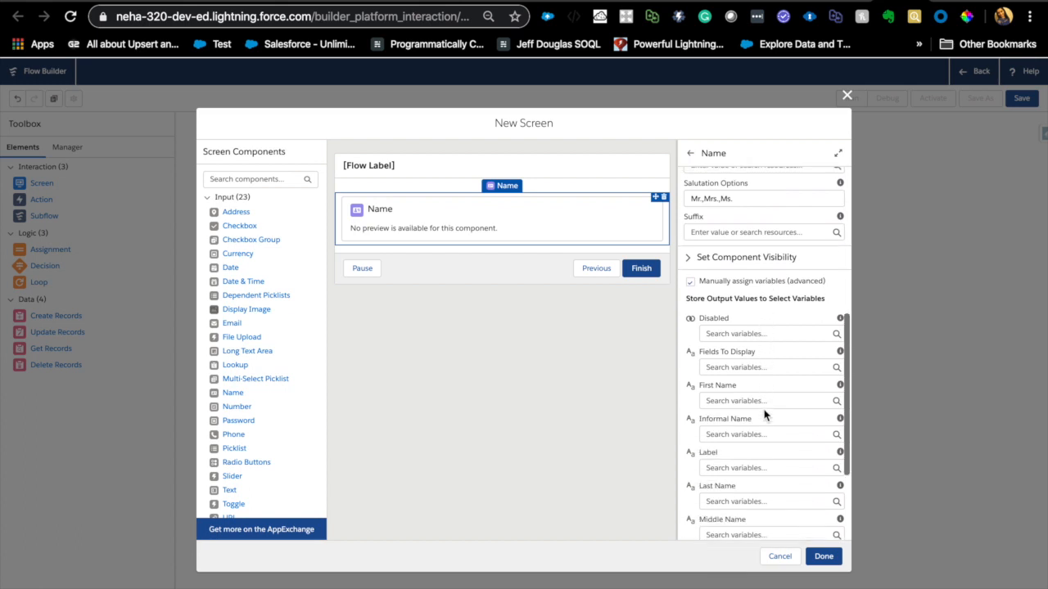
pyautogui.scroll(10, 753, 344)
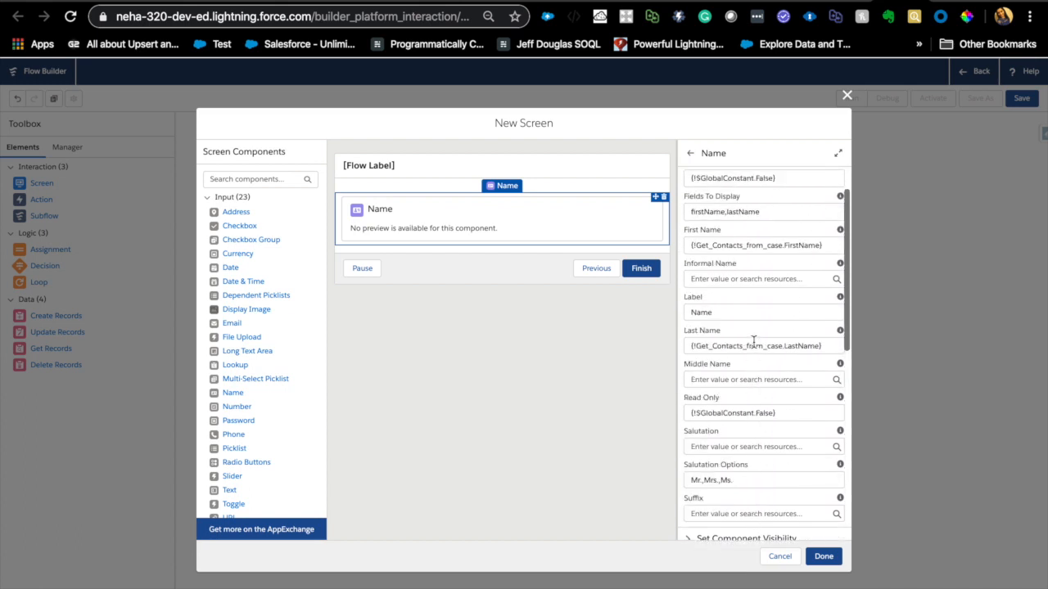
pyautogui.scroll(-5, 753, 421)
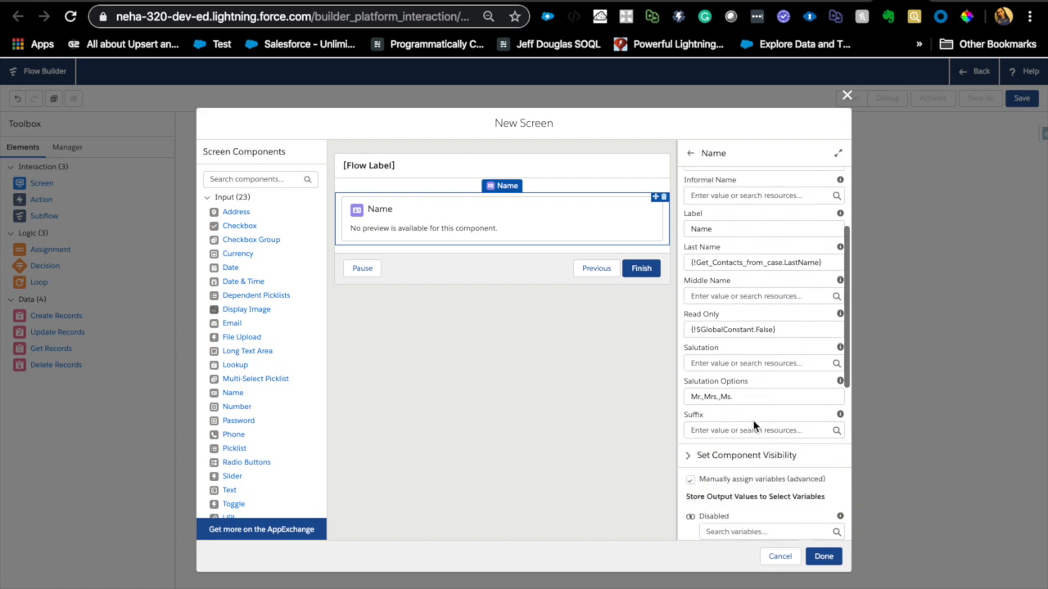
pyautogui.scroll(-2, 753, 421)
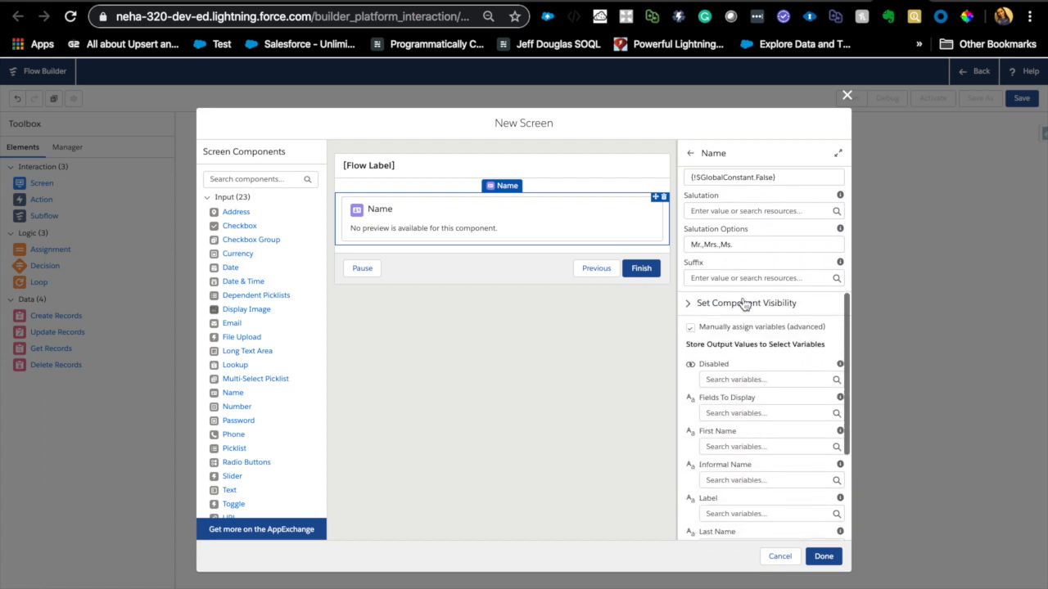
pyautogui.scroll(-4, 742, 463)
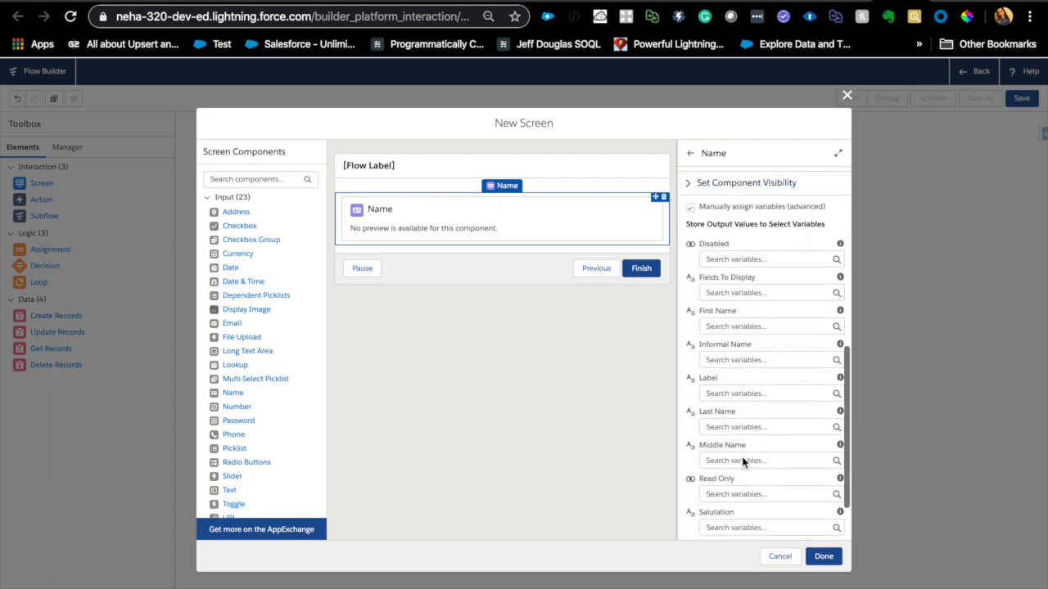
# - Create a Text variable named varFirstName and store the Name component's First Name output in it
pyautogui.scroll(2, 762, 504)
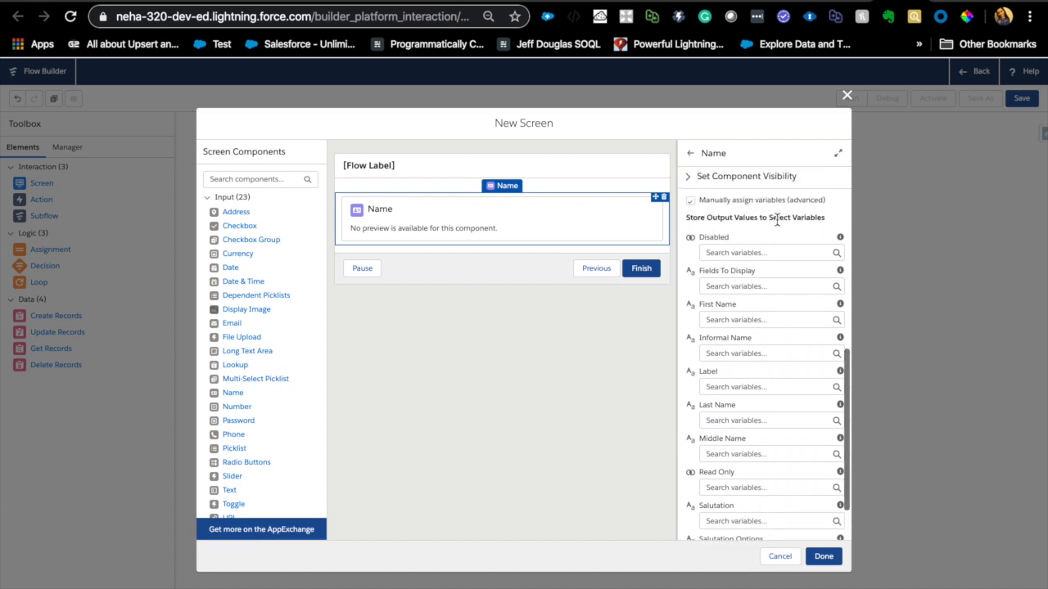
pyautogui.click(759, 319)
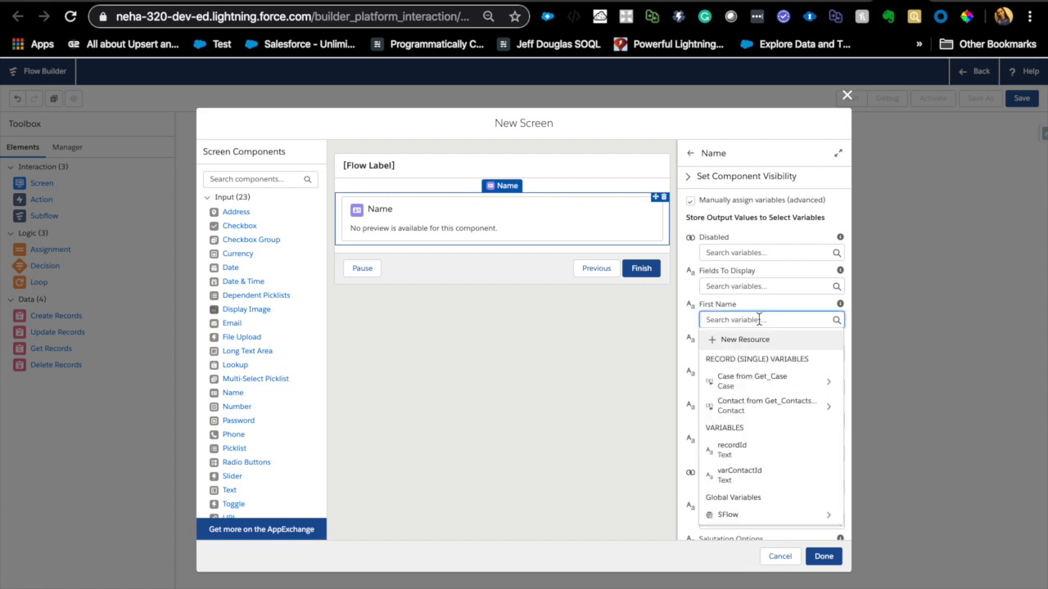
pyautogui.click(746, 343)
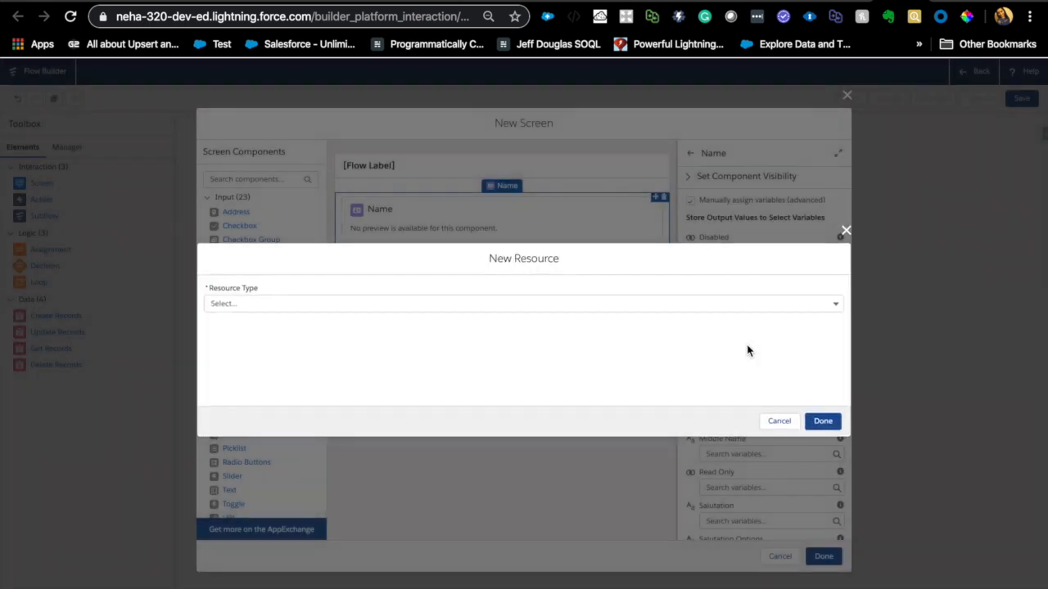
pyautogui.click(678, 303)
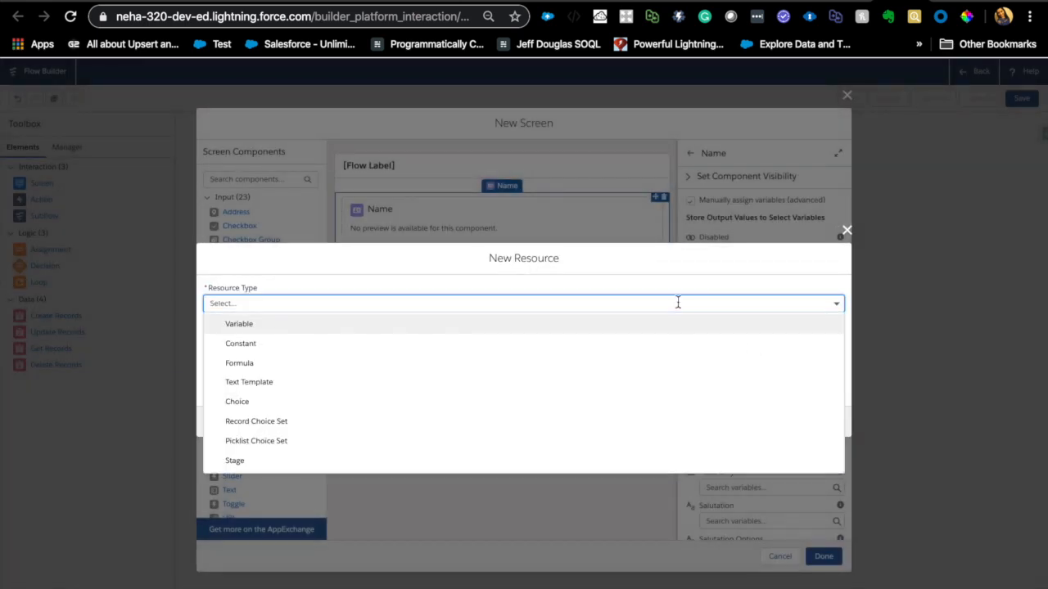
pyautogui.click(387, 324)
pyautogui.click(345, 321)
pyautogui.write('varFirstName')
pyautogui.click(342, 406)
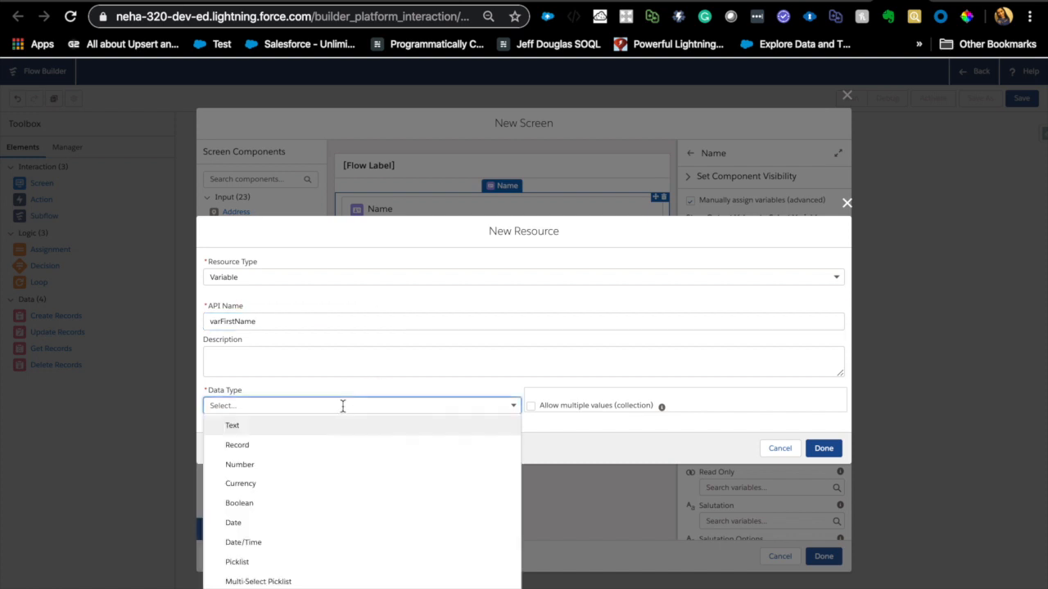
pyautogui.click(291, 425)
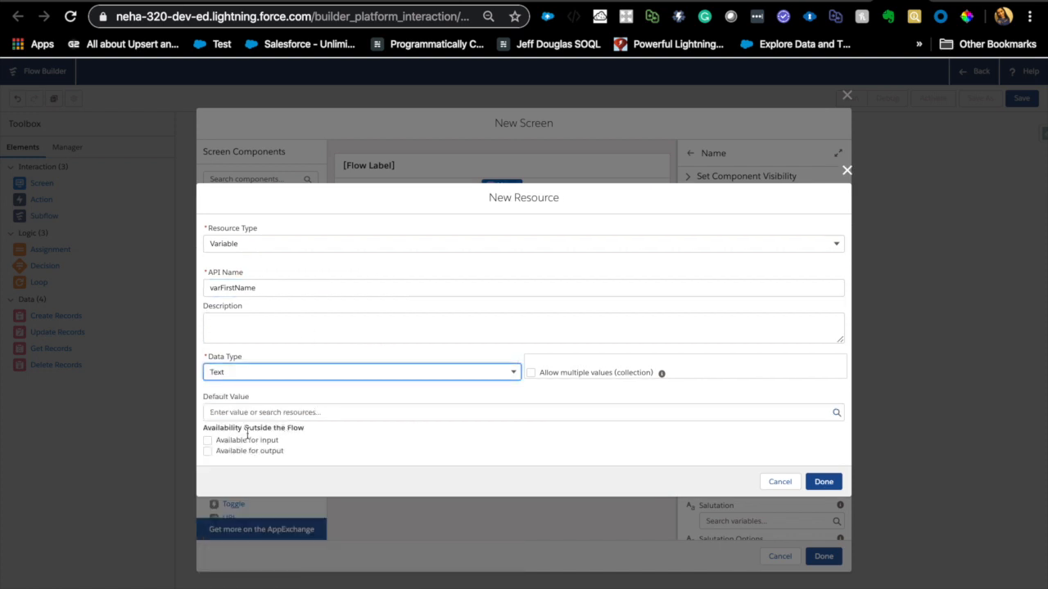
pyautogui.click(208, 451)
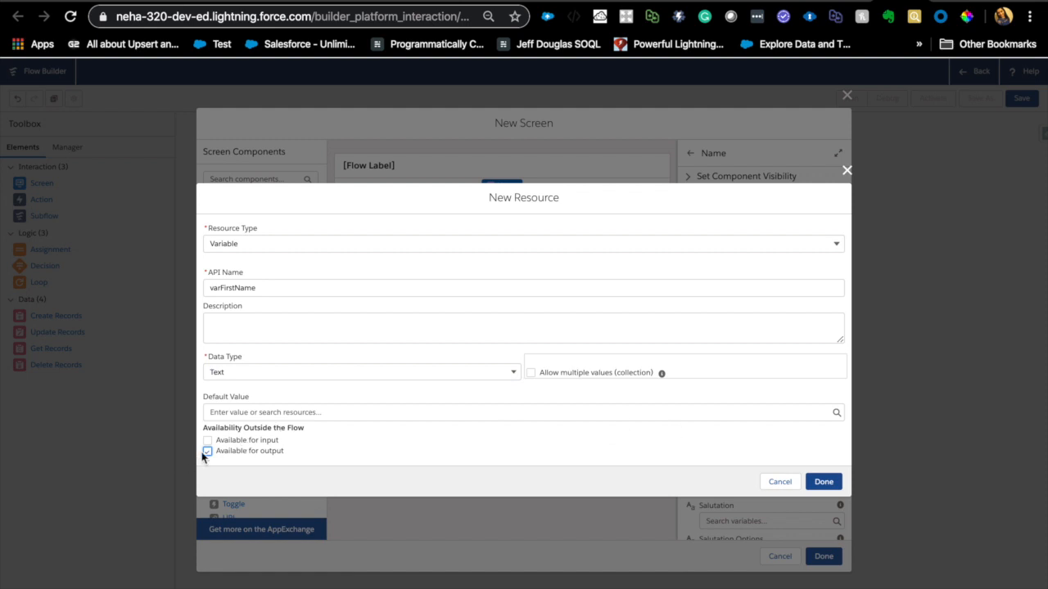
pyautogui.click(207, 452)
pyautogui.click(823, 482)
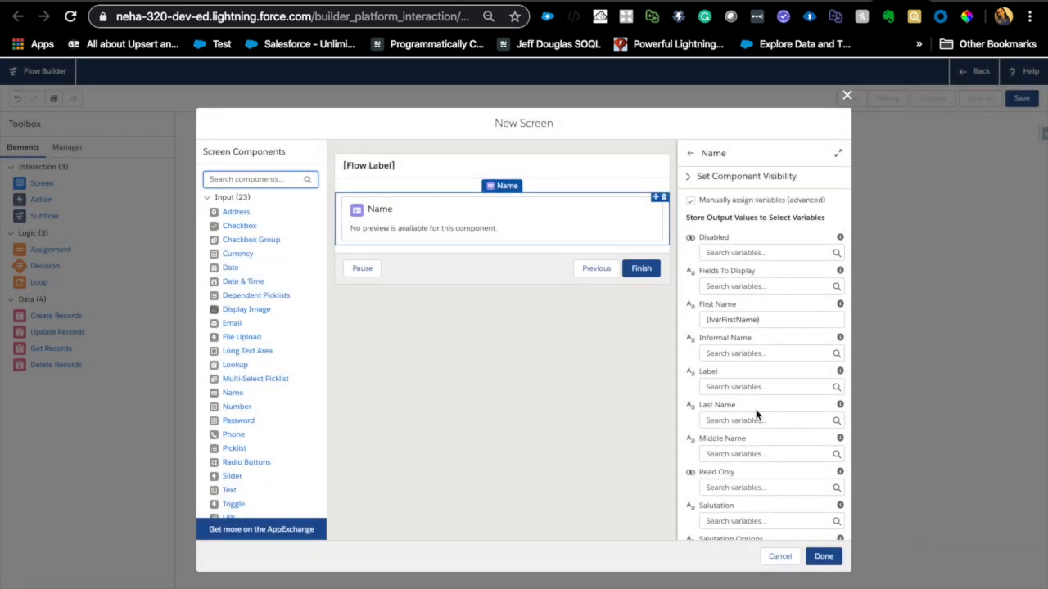
# - Create a Text variable named varlastName and store the Name component's Last Name output in it
pyautogui.scroll(-2, 732, 327)
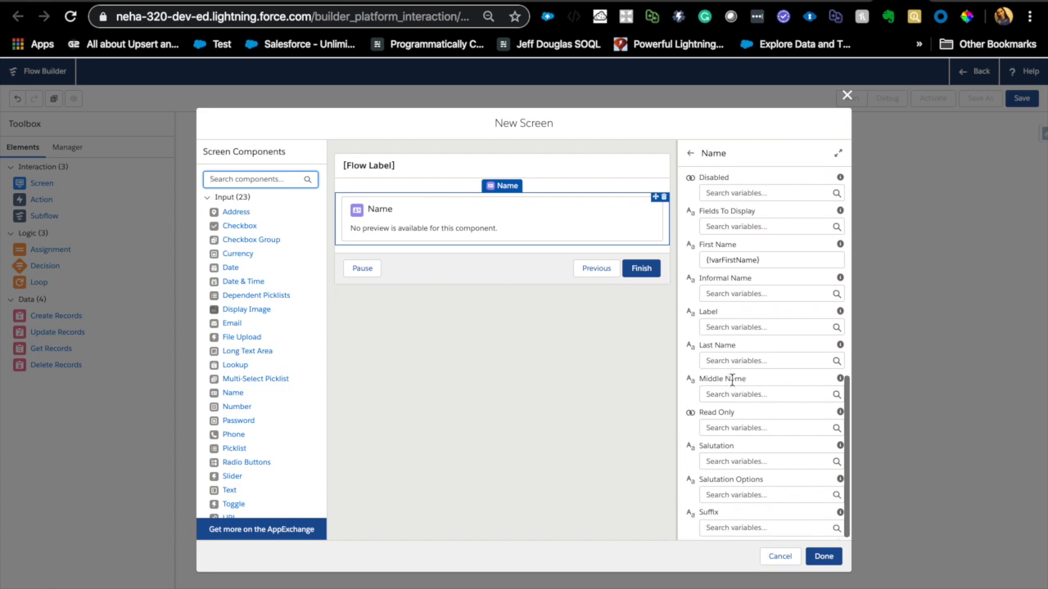
pyautogui.click(752, 358)
pyautogui.click(750, 375)
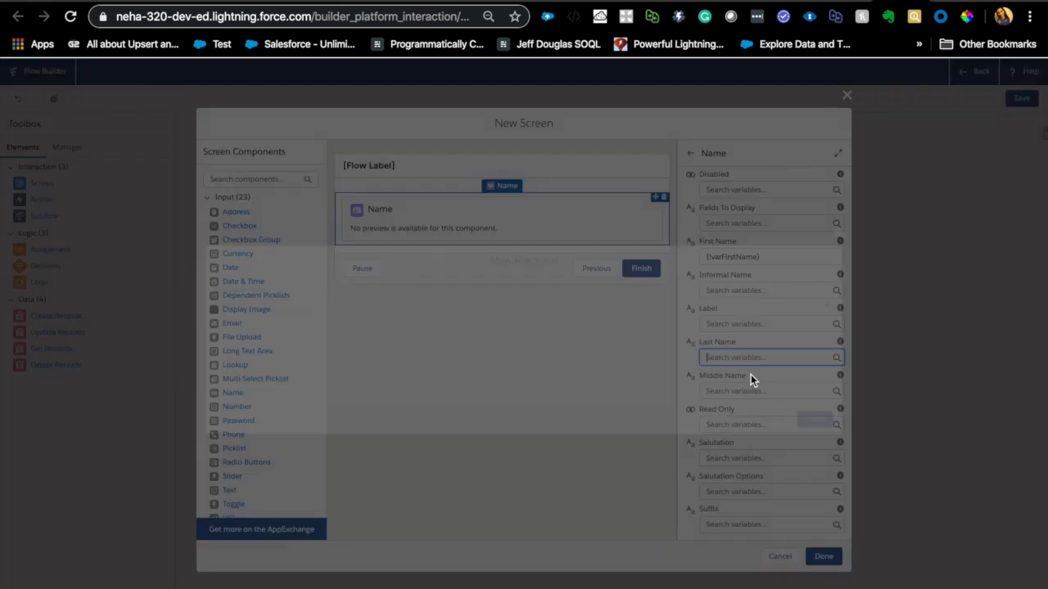
pyautogui.click(445, 297)
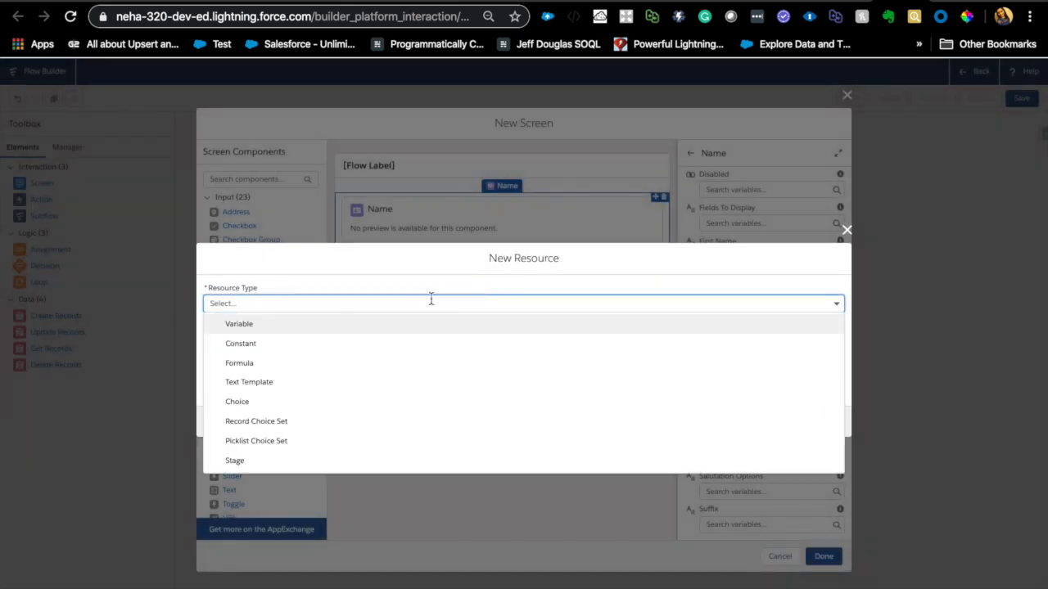
pyautogui.click(339, 323)
pyautogui.click(313, 320)
pyautogui.write('varlas')
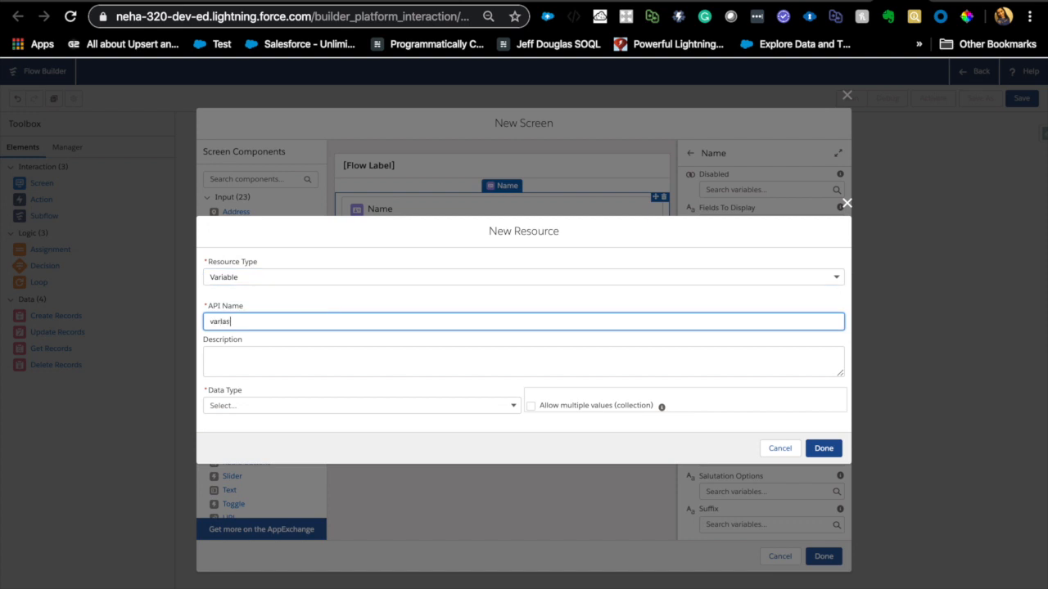
pyautogui.write('tName')
pyautogui.click(287, 406)
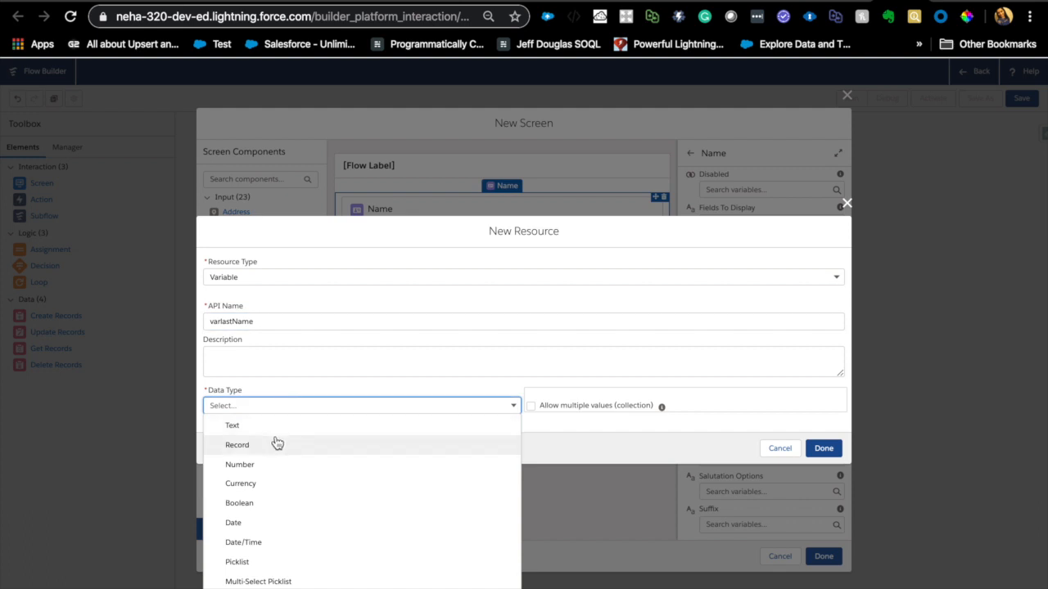
pyautogui.click(272, 426)
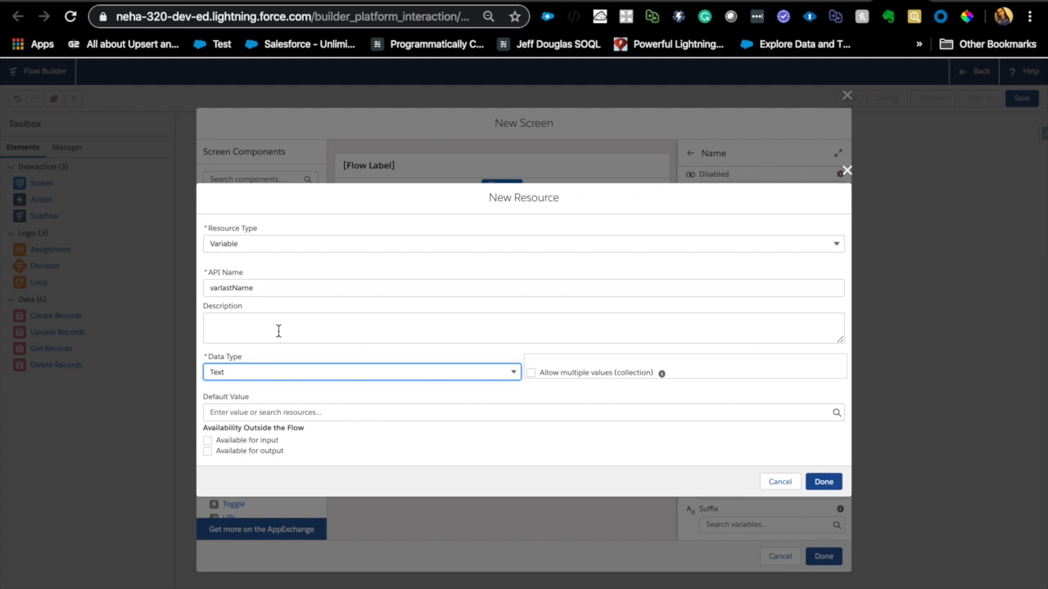
pyautogui.click(831, 485)
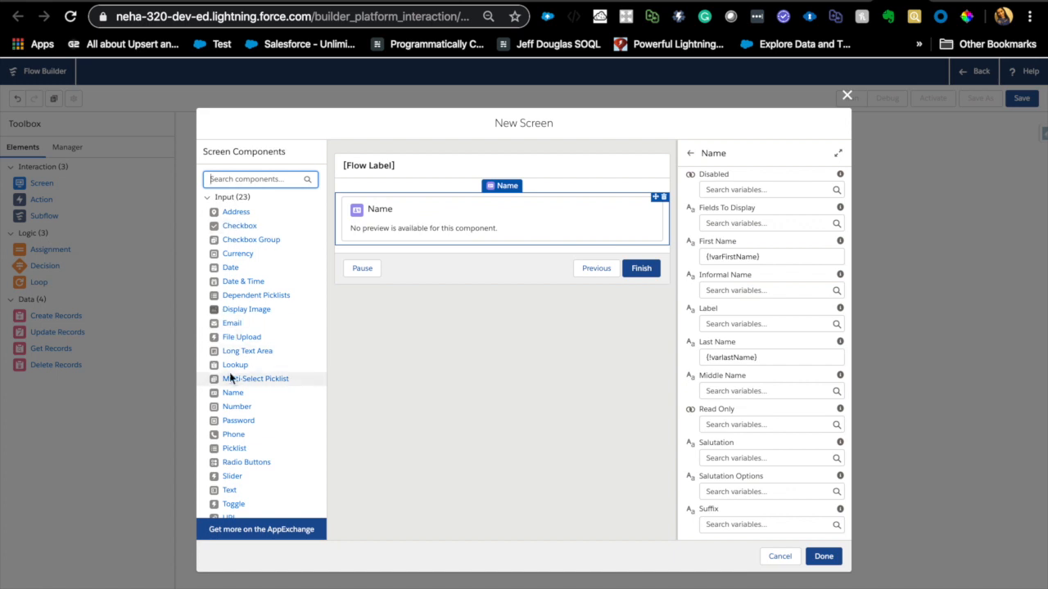
# - Add a Phone component below the Name component and give it the API name conPhone
pyautogui.moveTo(240, 437); pyautogui.dragTo(430, 246)
pyautogui.moveTo(234, 435); pyautogui.dragTo(454, 254)
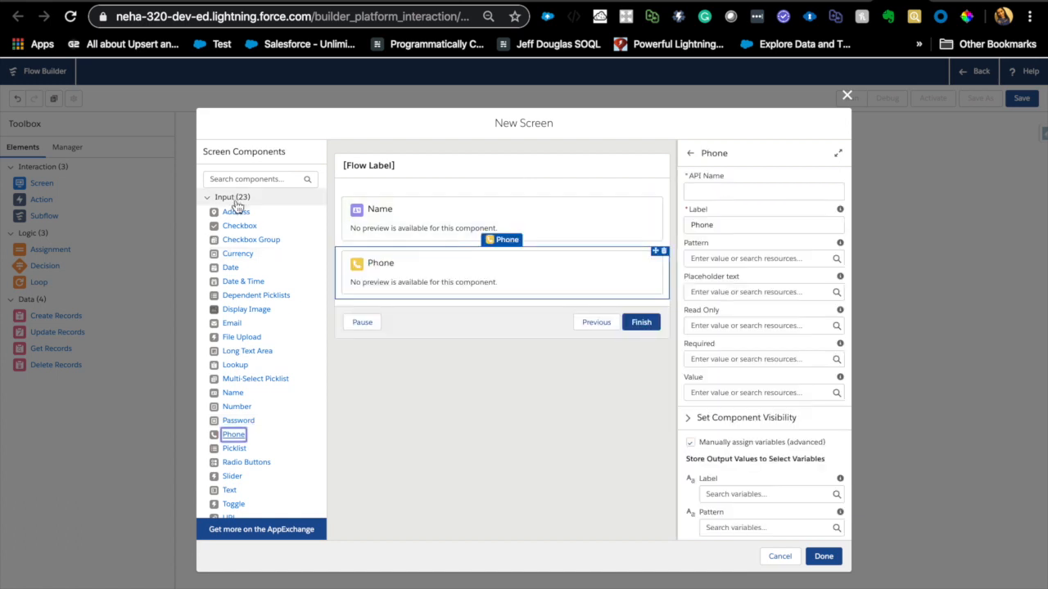
pyautogui.click(726, 189)
pyautogui.write('con')
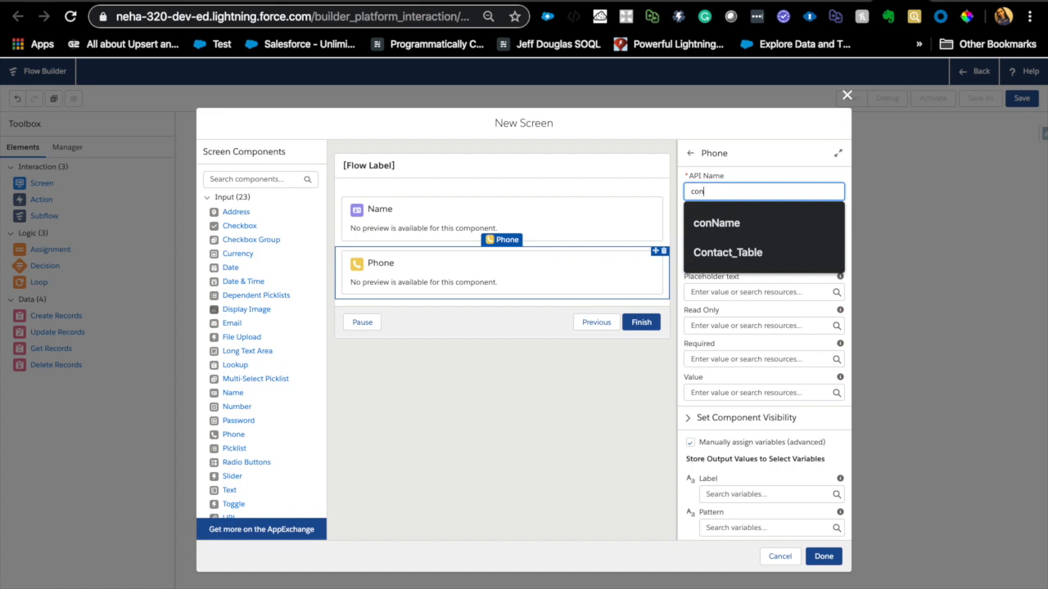
pyautogui.write('Phone')
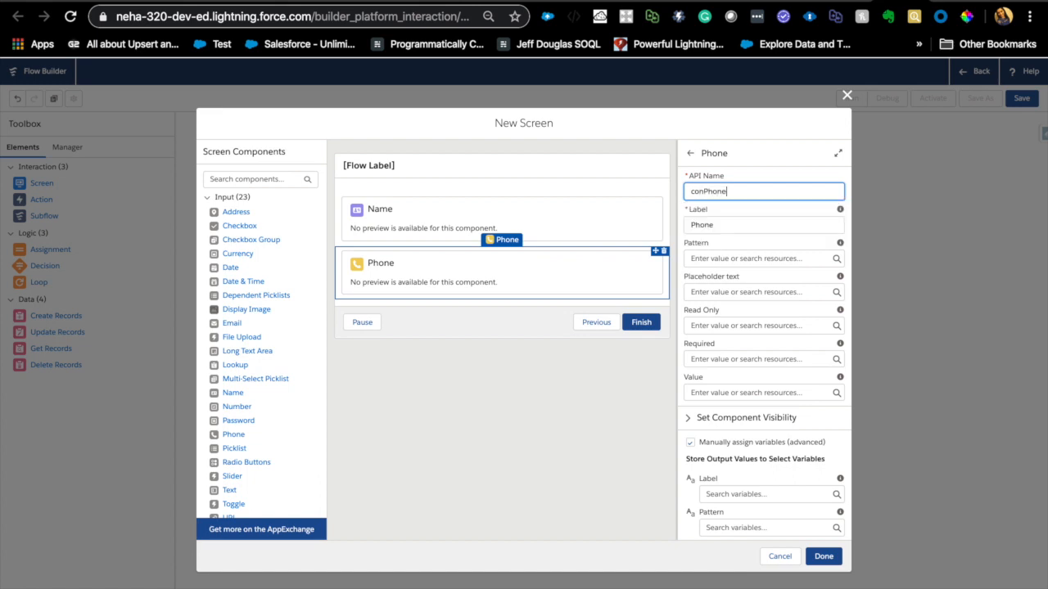
pyautogui.click(720, 259)
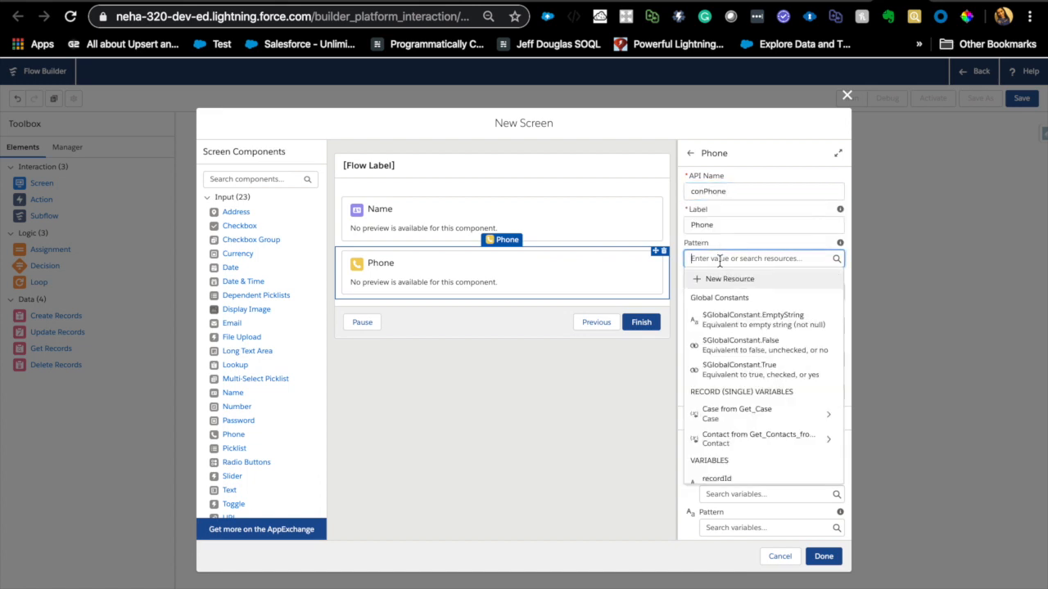
pyautogui.click(769, 215)
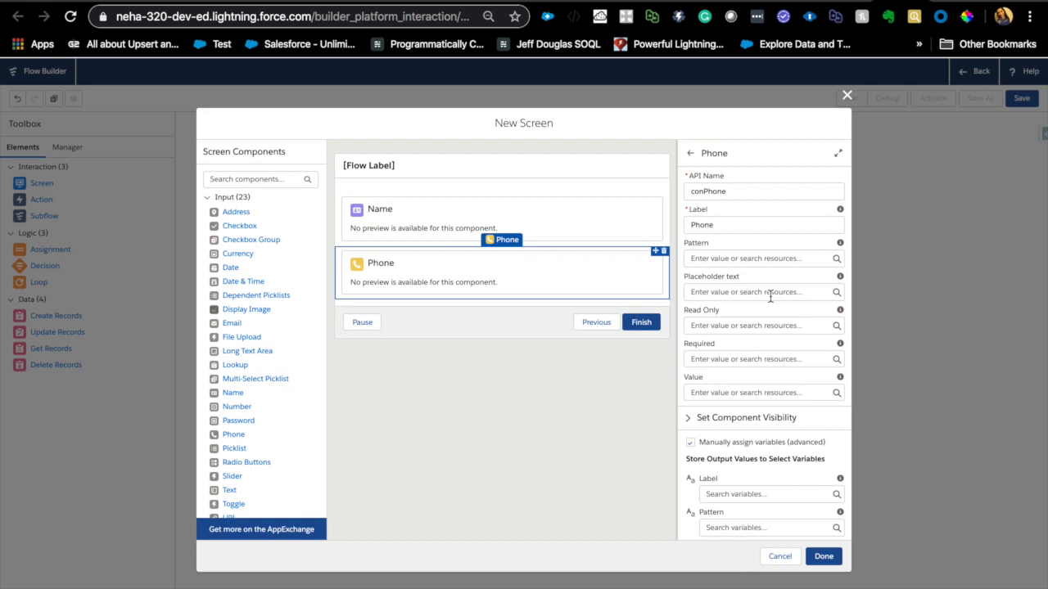
# - Set the Phone component's Value to {!Get_Contacts_from_case.Phone}
pyautogui.click(710, 392)
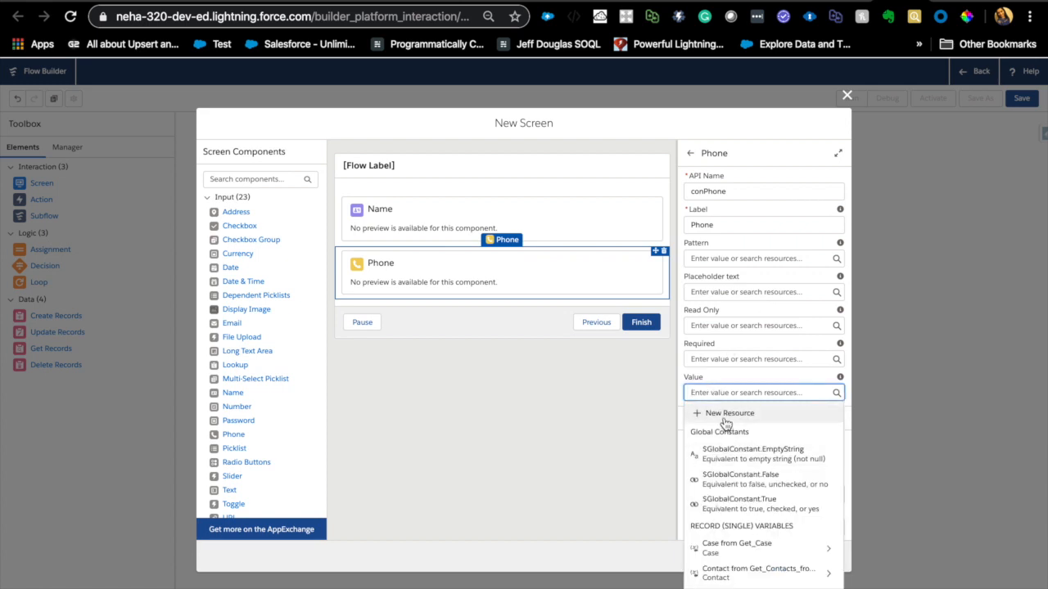
pyautogui.click(747, 573)
pyautogui.write('Pho')
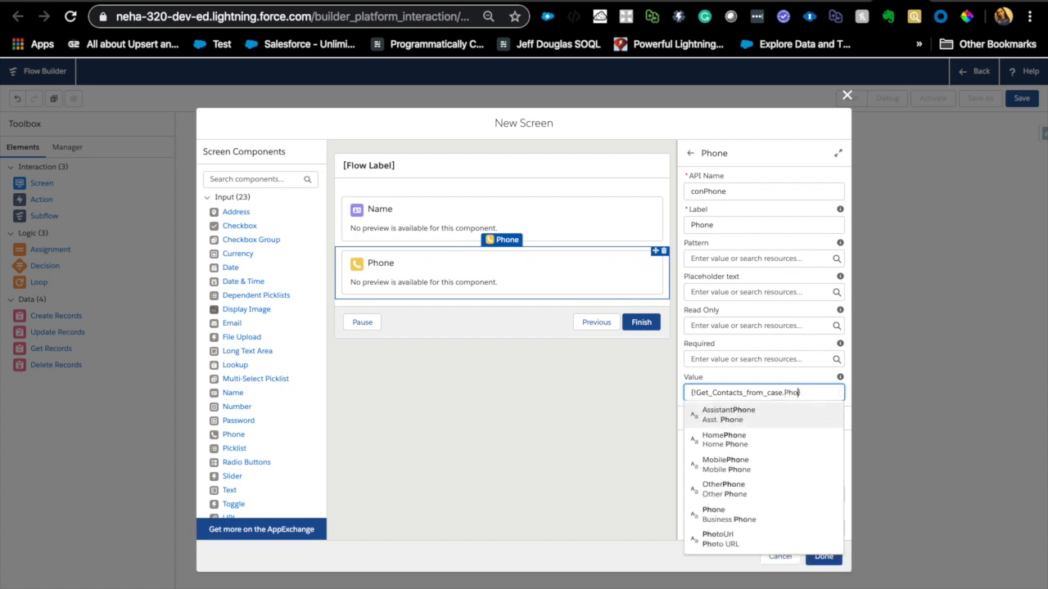
pyautogui.click(741, 516)
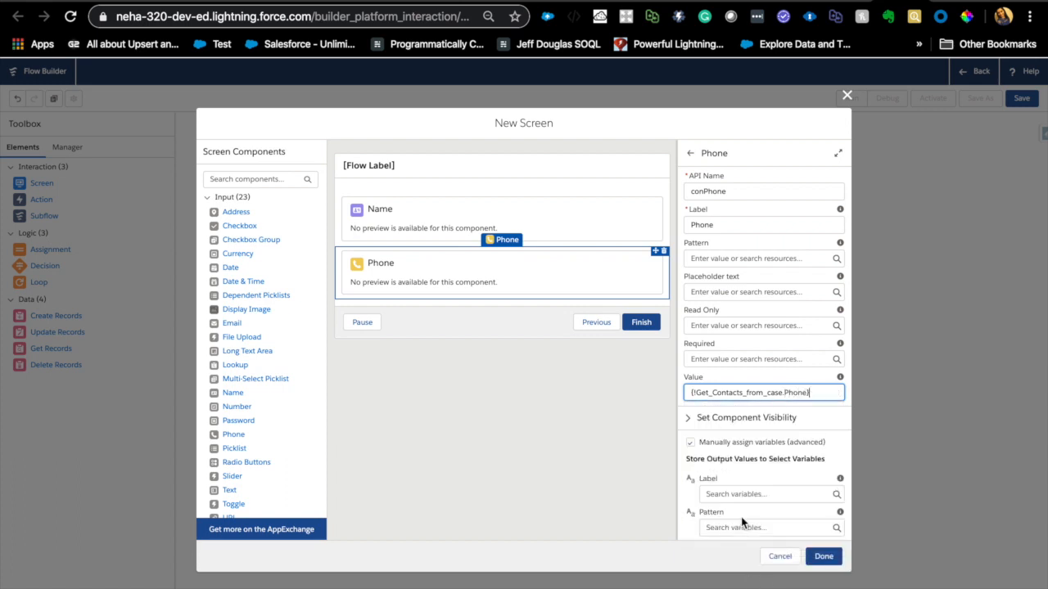
# - Create a Text variable named varPhone and store the Phone component's Value output in it
pyautogui.scroll(-4, 757, 515)
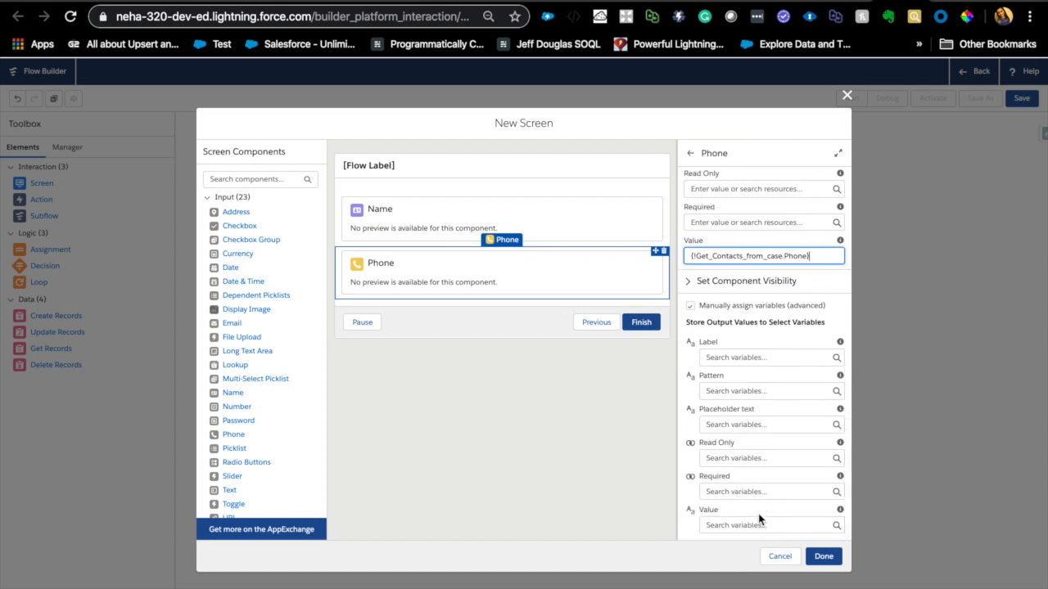
pyautogui.click(746, 525)
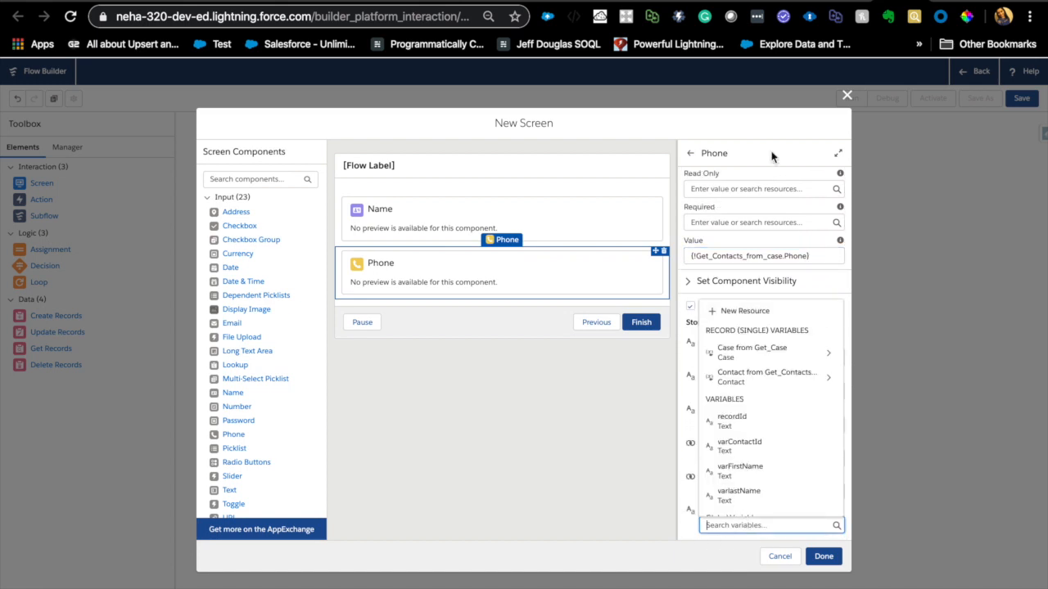
pyautogui.click(758, 307)
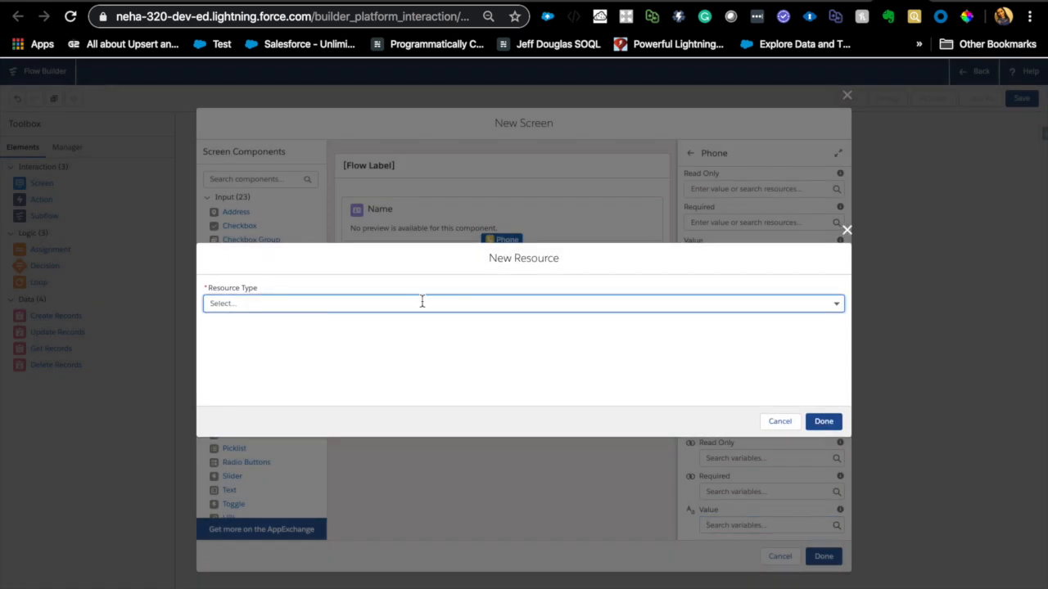
pyautogui.click(423, 302)
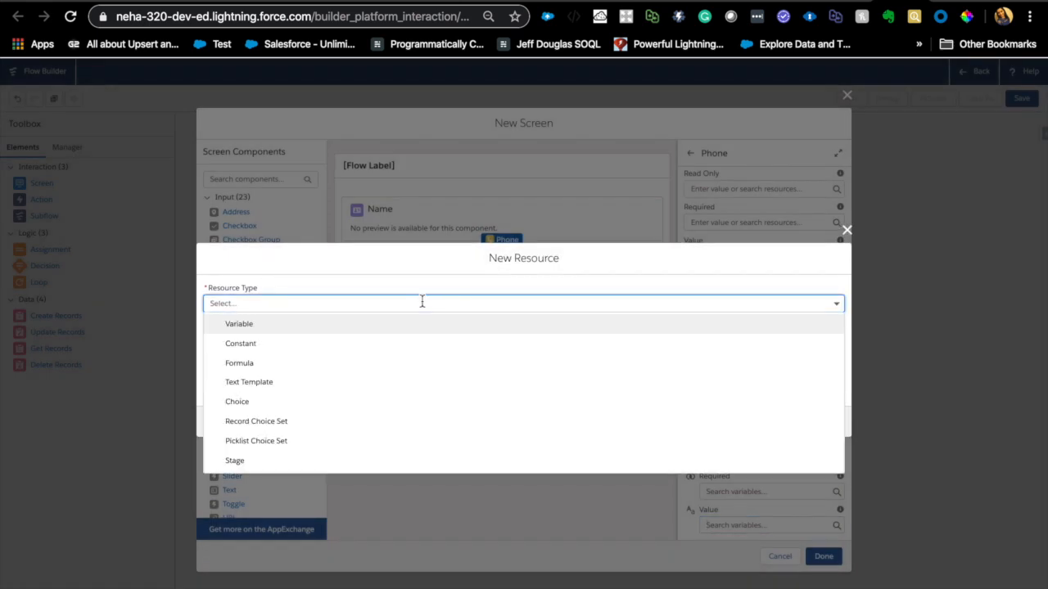
pyautogui.click(246, 325)
pyautogui.click(257, 324)
pyautogui.write('varPhone')
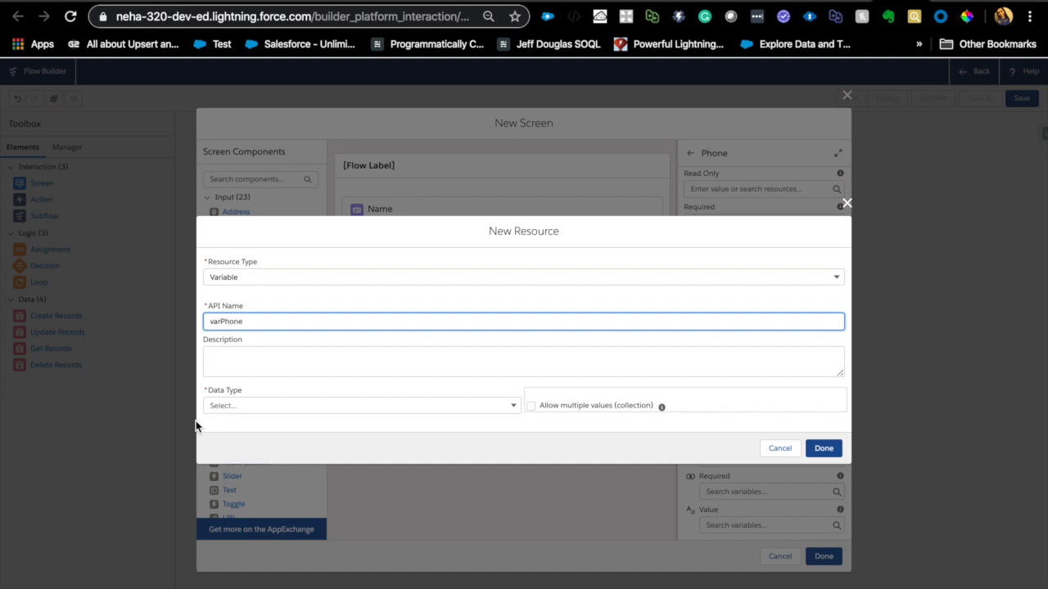
pyautogui.click(256, 407)
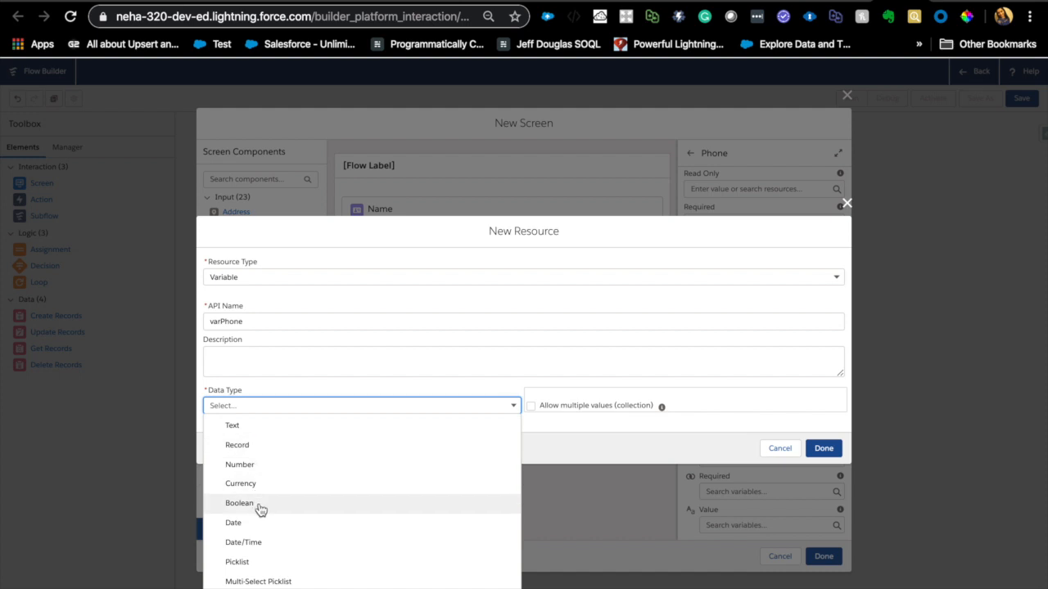
pyautogui.click(244, 424)
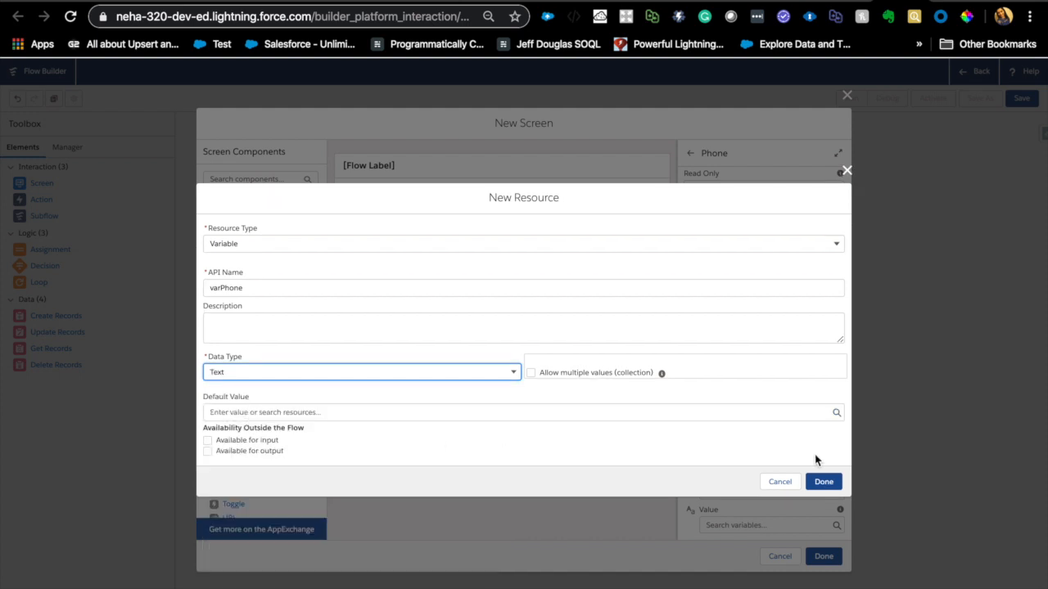
pyautogui.click(516, 373)
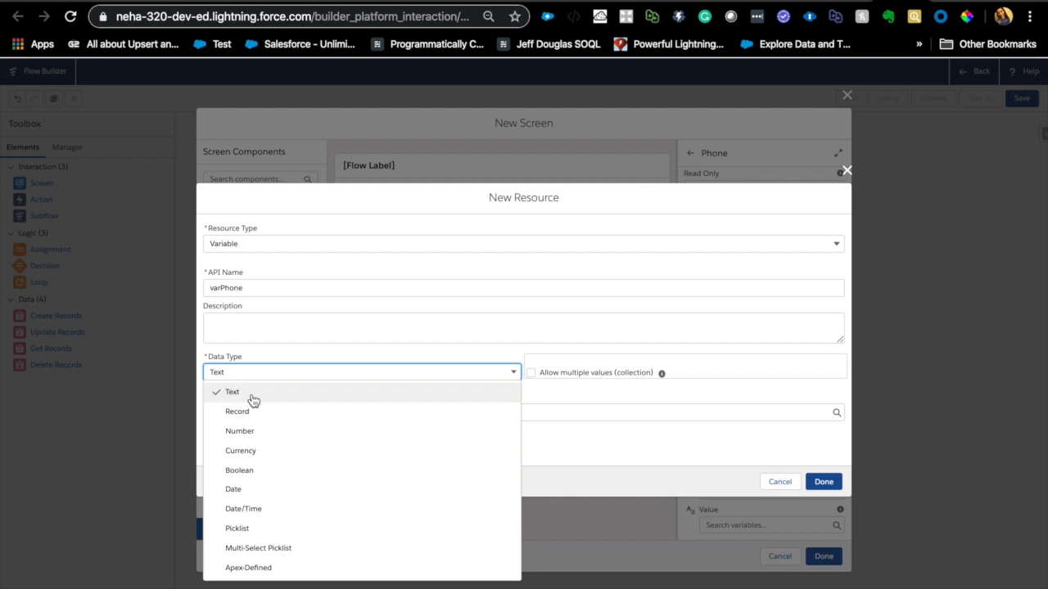
pyautogui.click(341, 370)
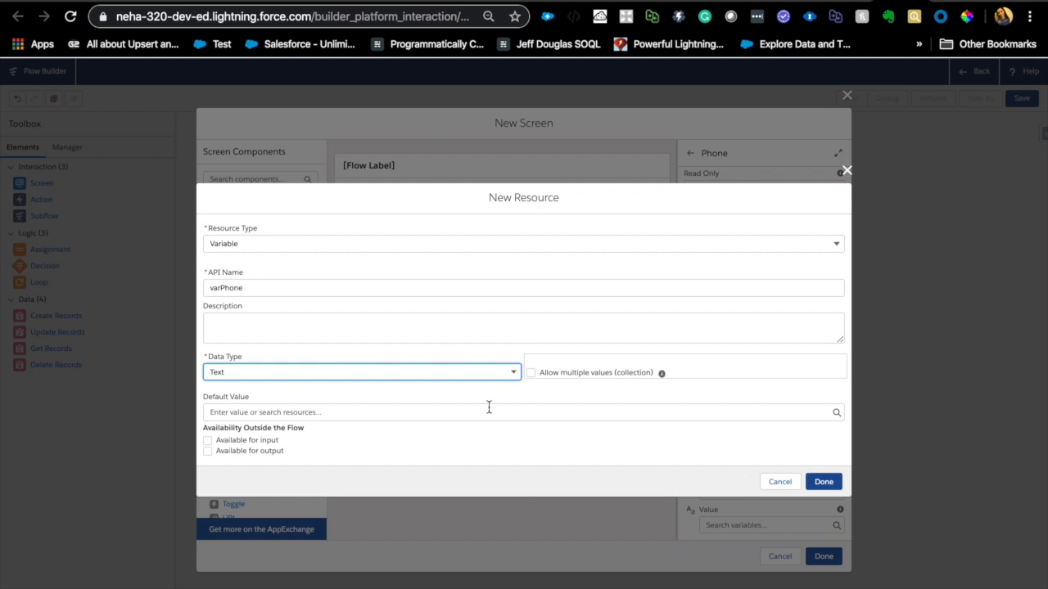
pyautogui.click(830, 483)
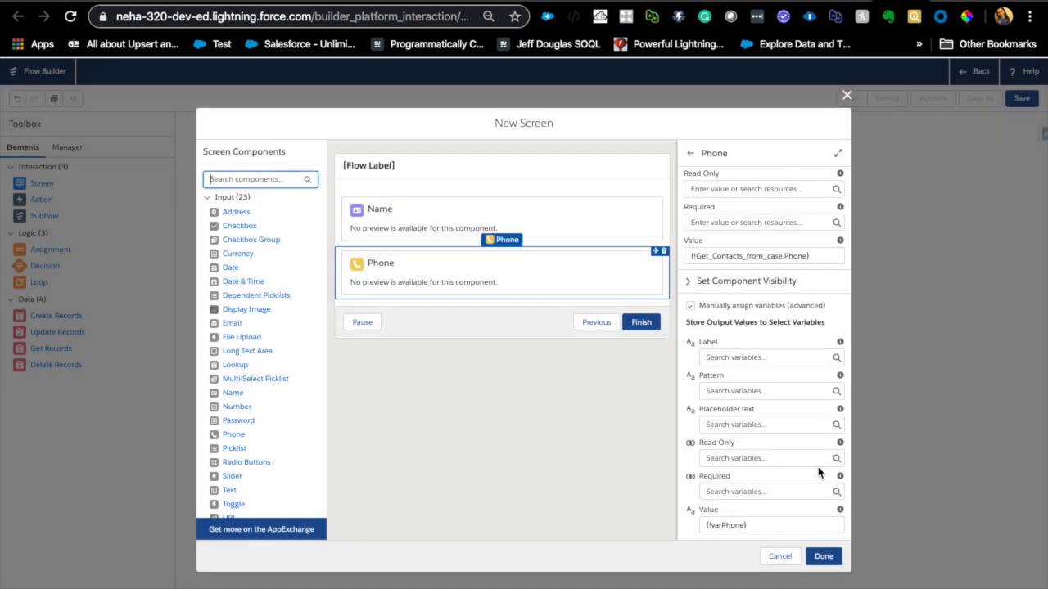
pyautogui.scroll(5, 765, 382)
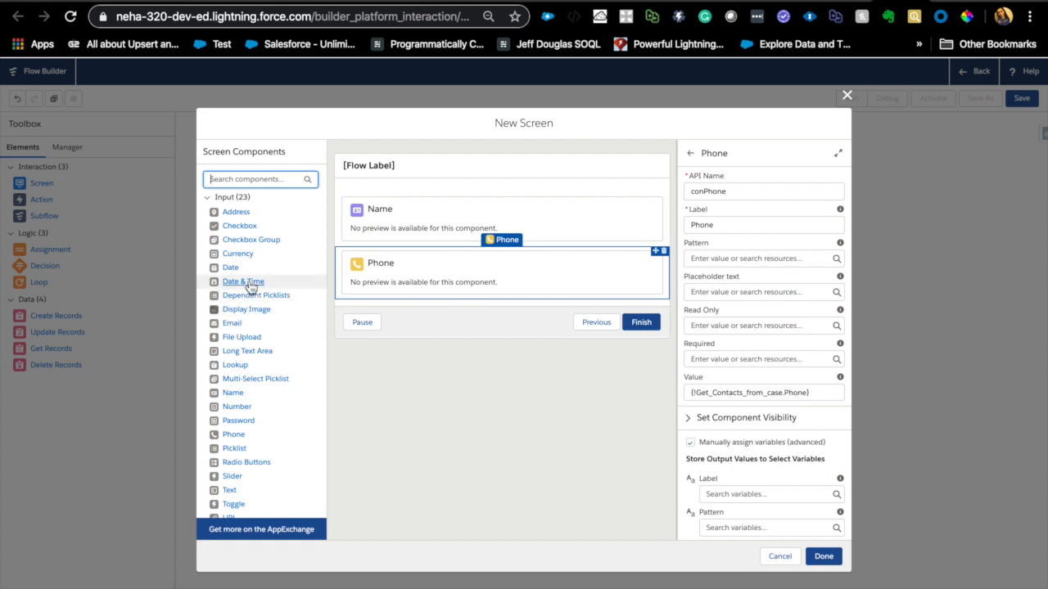
pyautogui.scroll(-3, 250, 286)
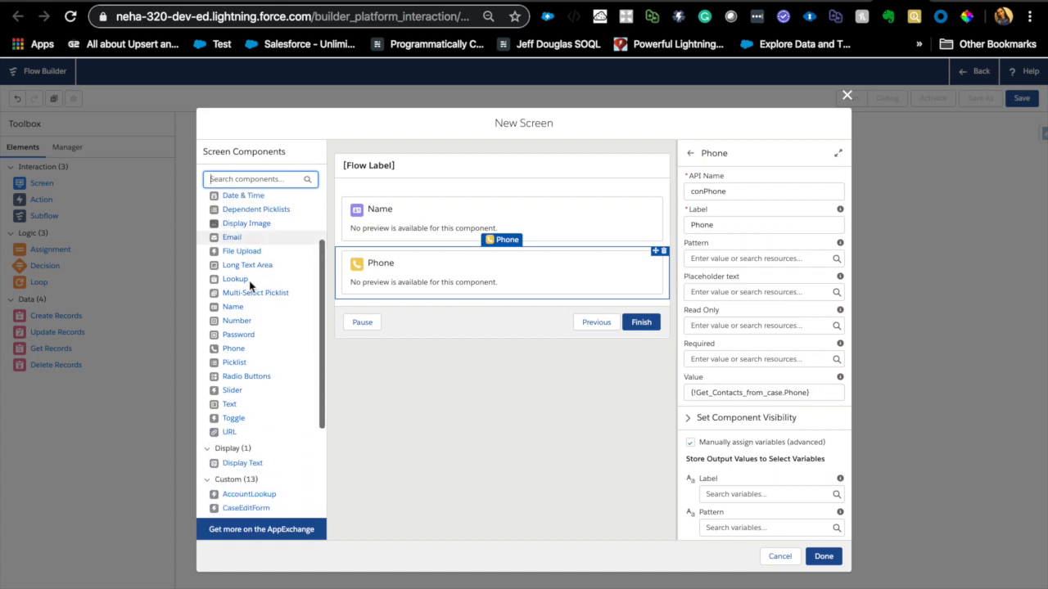
pyautogui.rightClick(250, 308)
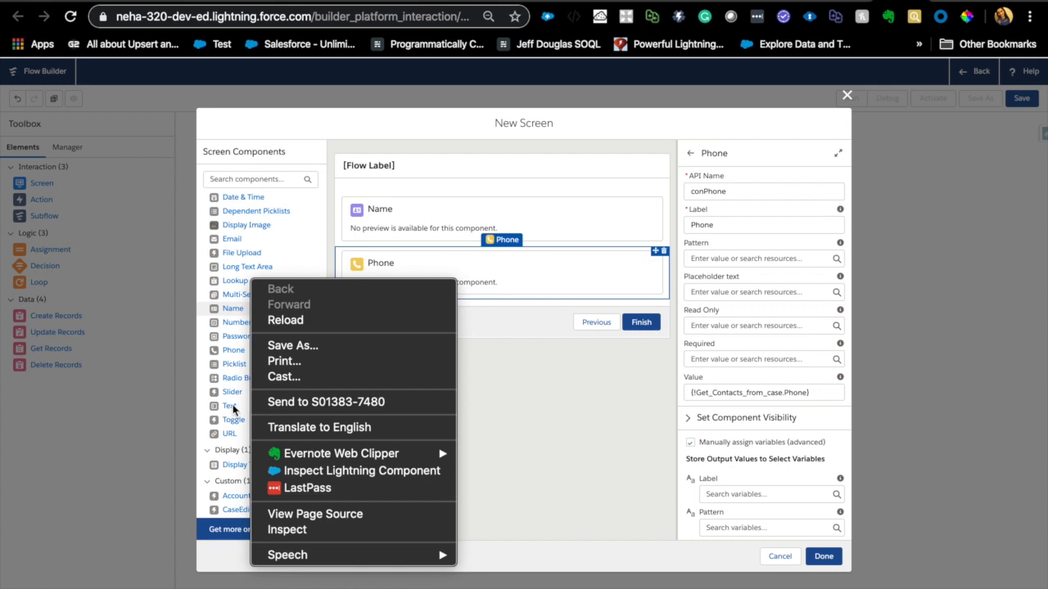
pyautogui.click(565, 374)
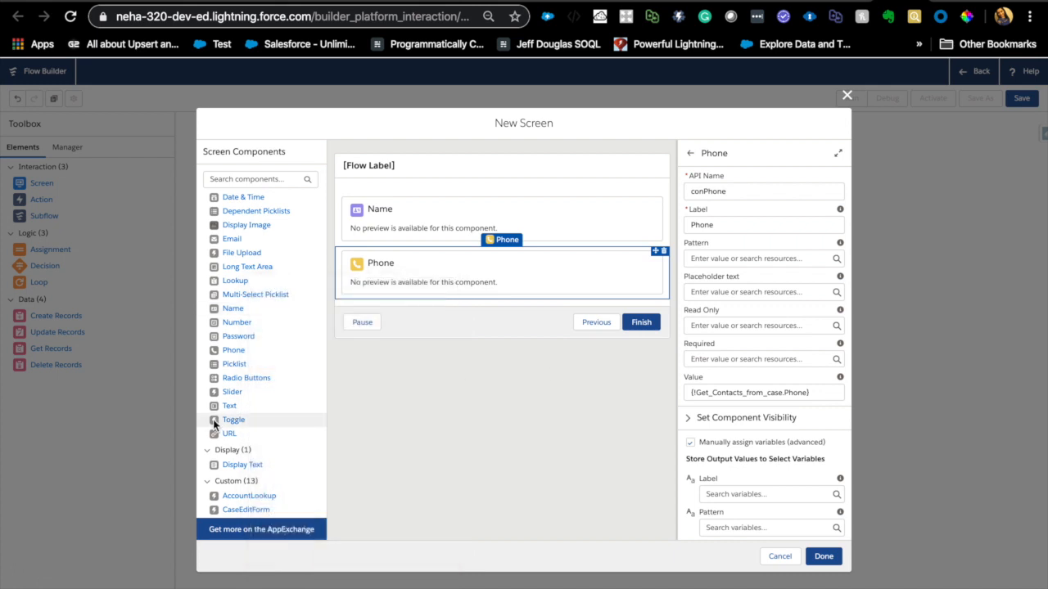
pyautogui.moveTo(233, 406); pyautogui.dragTo(480, 205)
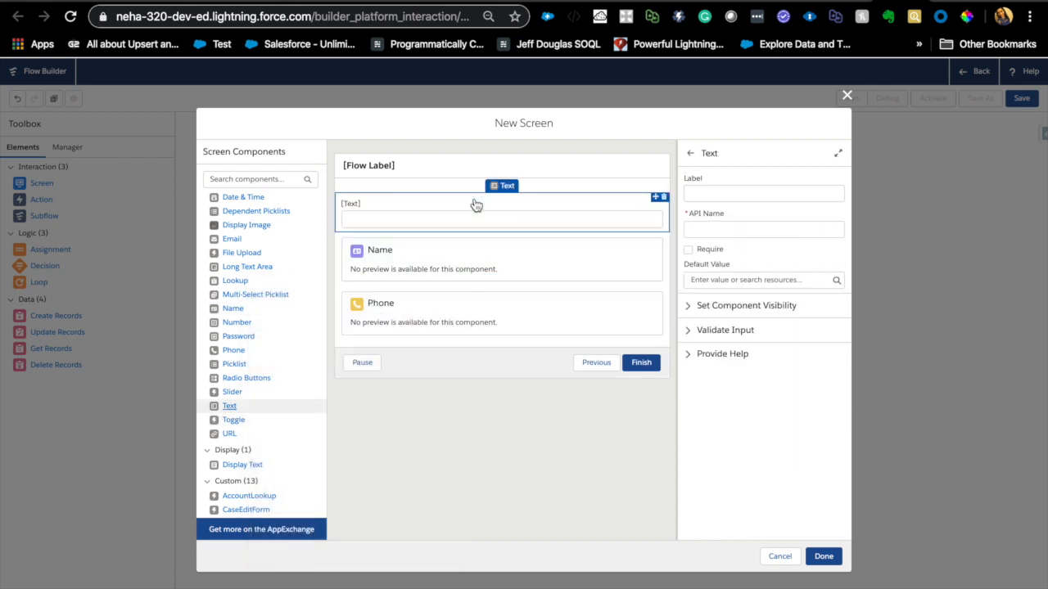
pyautogui.click(741, 194)
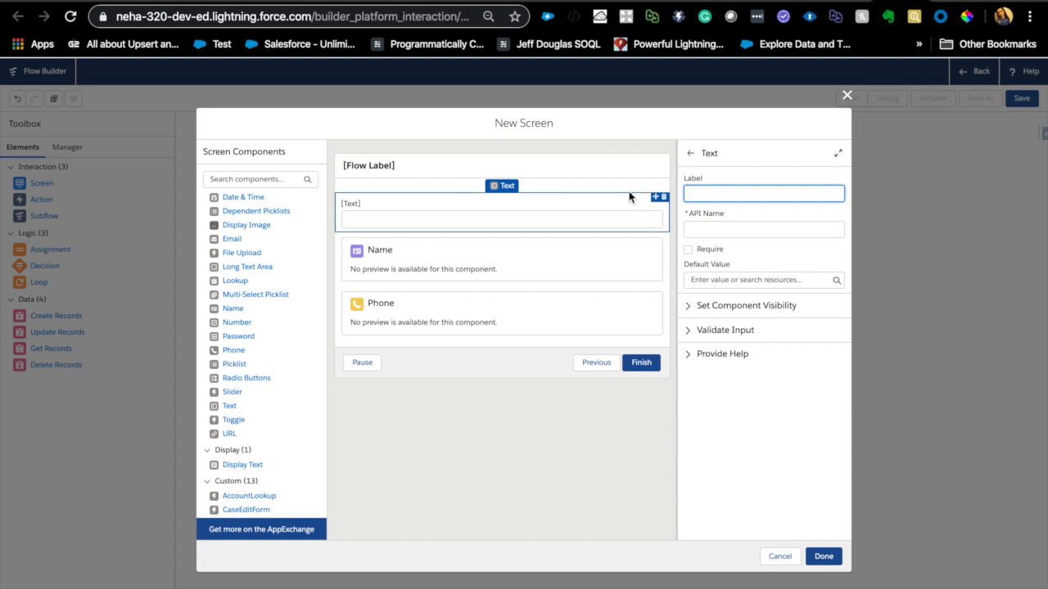
pyautogui.click(664, 197)
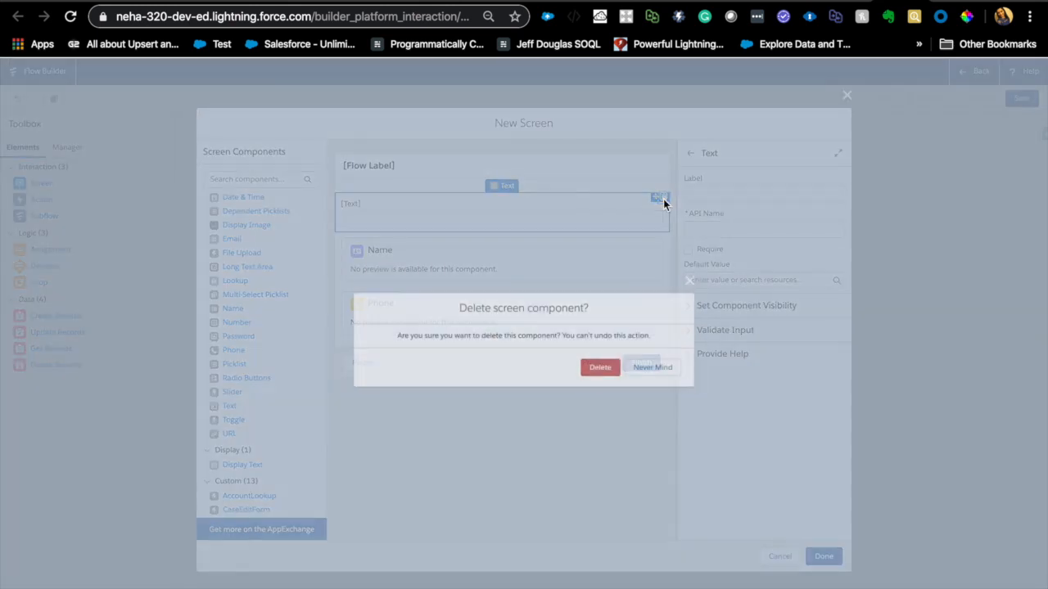
pyautogui.click(602, 369)
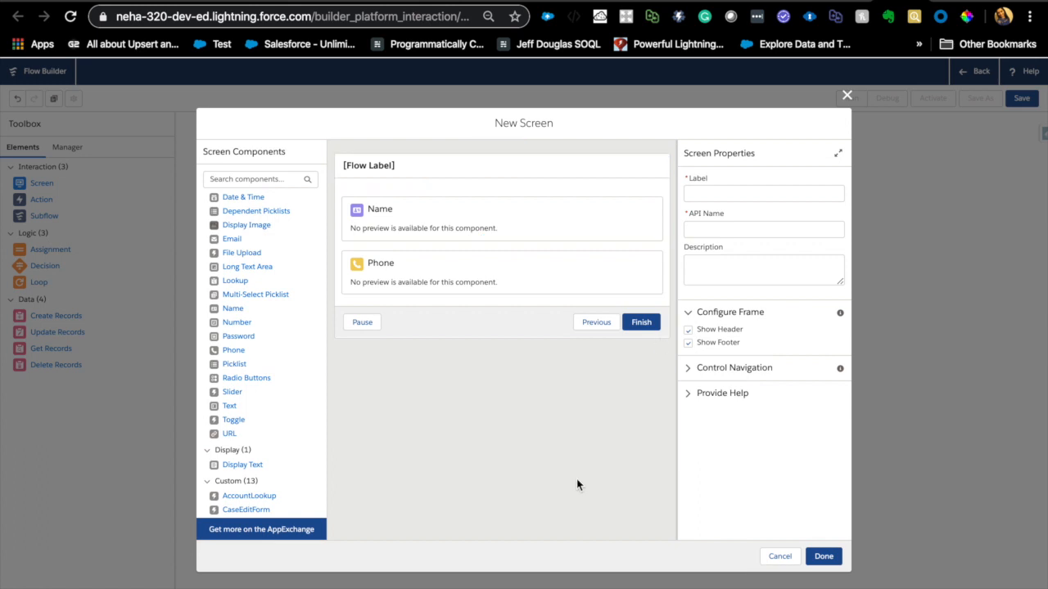
# - Save the screen with the label contact Screen and API name contact_Screen, and connect Get Contacts from case to it
pyautogui.click(751, 195)
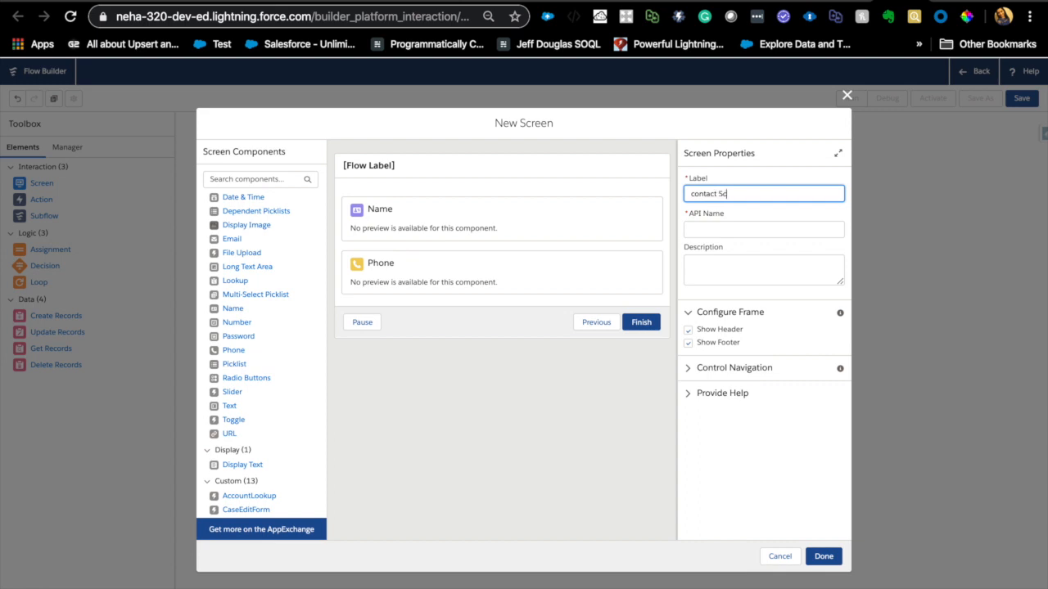
pyautogui.click(746, 227)
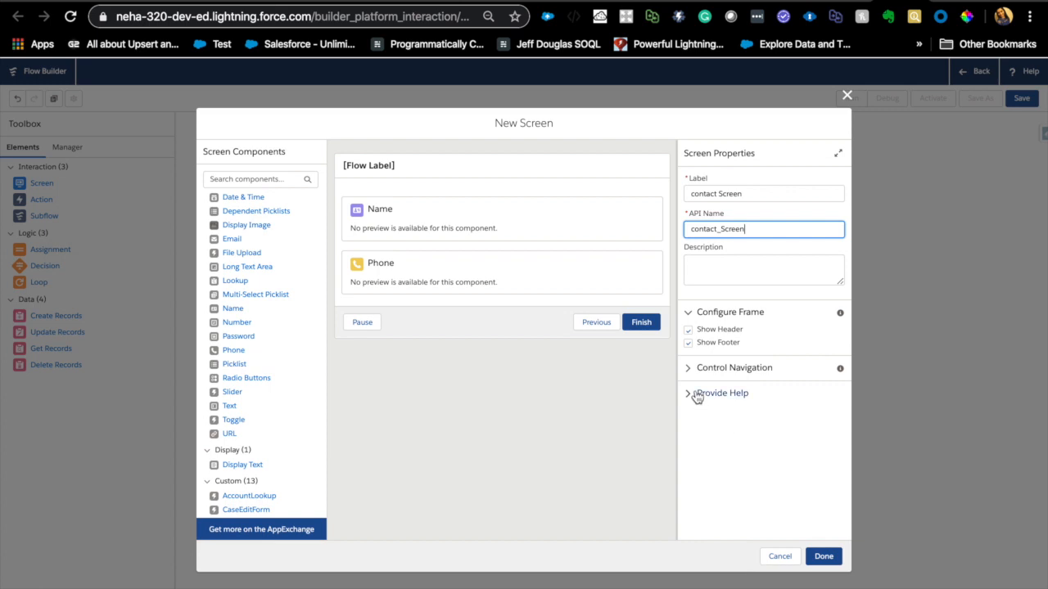
pyautogui.click(583, 467)
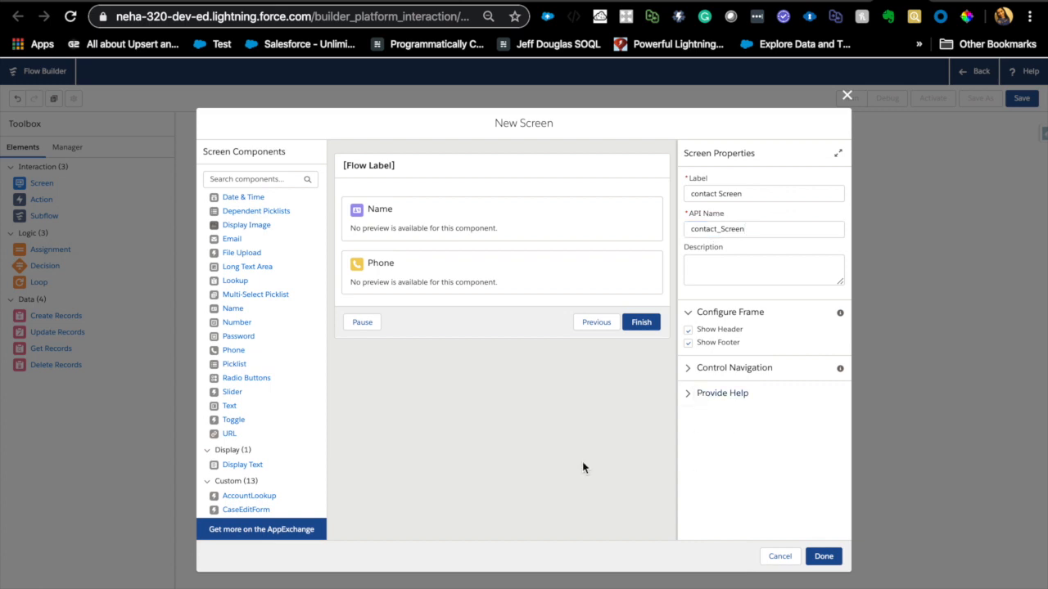
pyautogui.click(823, 558)
pyautogui.moveTo(368, 220); pyautogui.dragTo(489, 210)
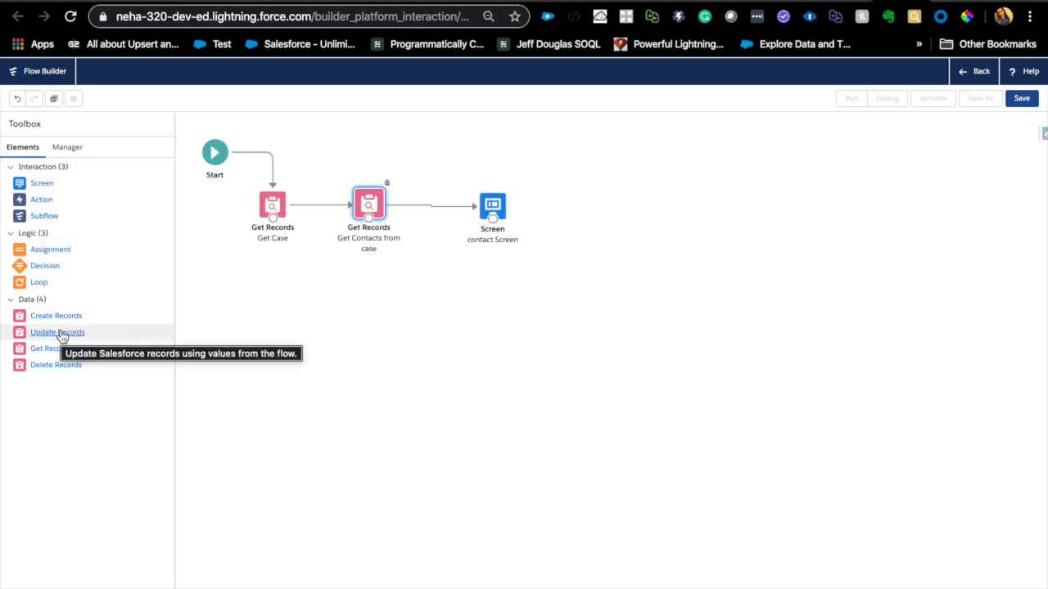
# - Add an Update Records element named upDateContact that specifies conditions to identify records and sets fields individually
pyautogui.moveTo(62, 336); pyautogui.dragTo(601, 213)
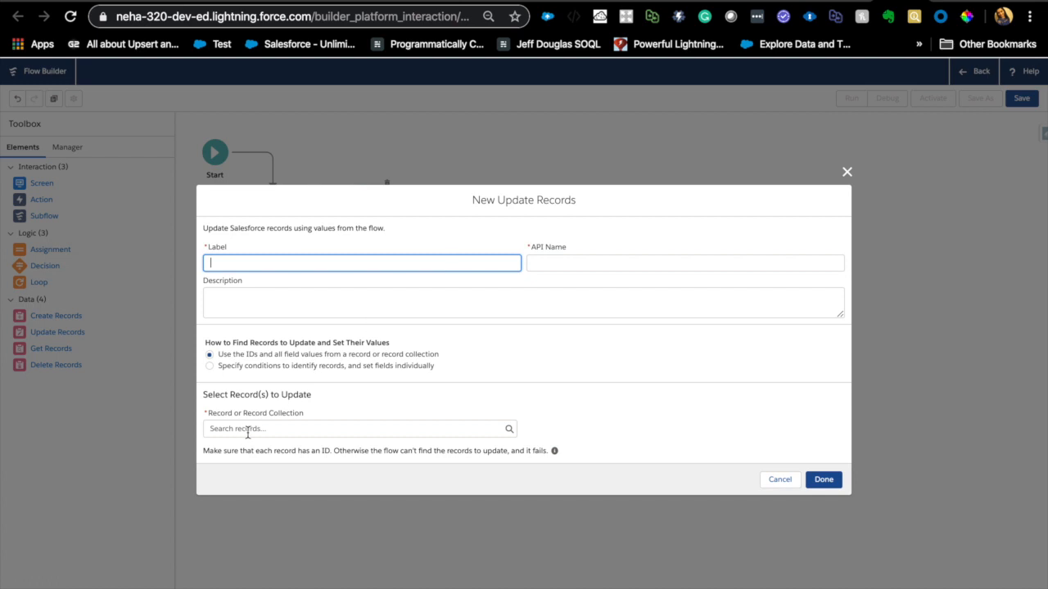
pyautogui.click(211, 365)
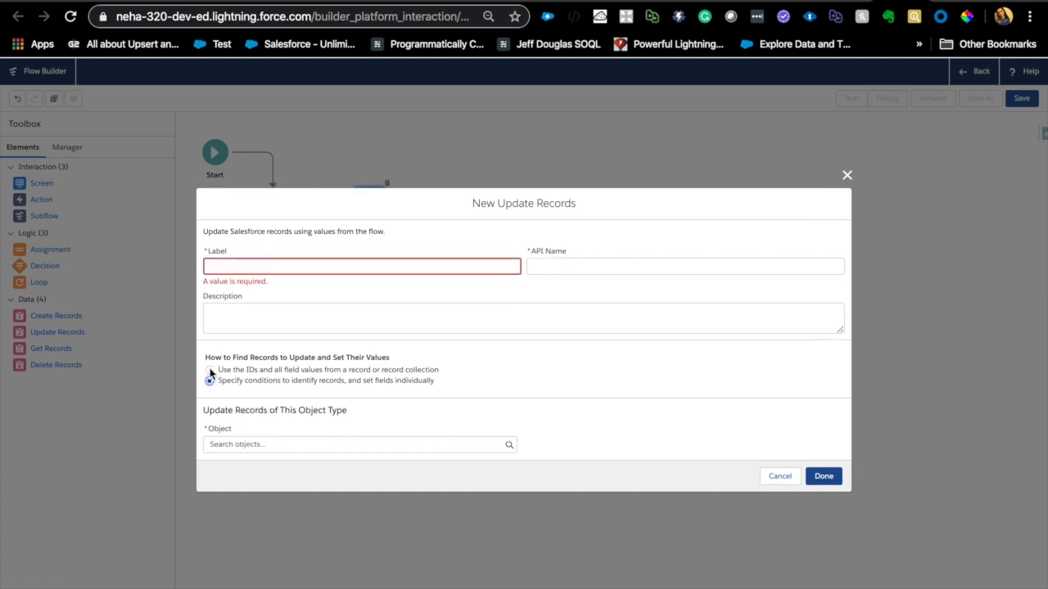
pyautogui.click(210, 371)
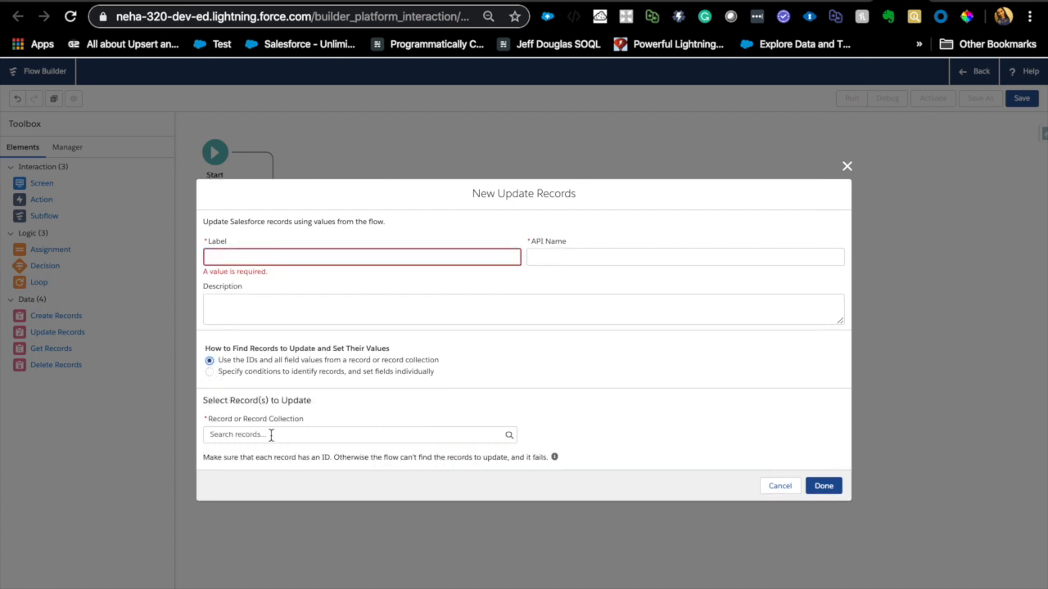
pyautogui.click(216, 374)
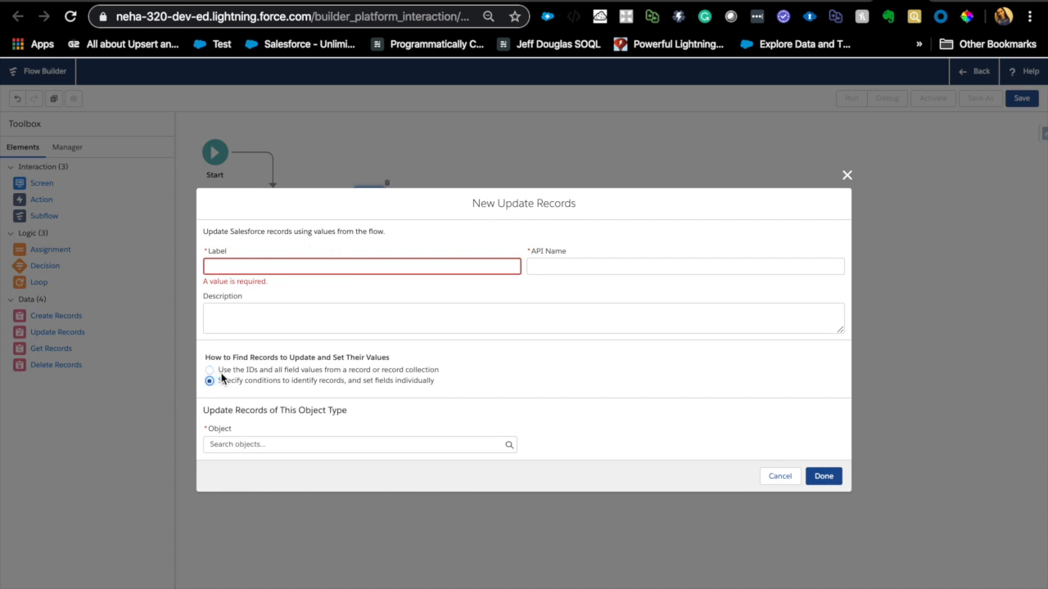
pyautogui.click(271, 265)
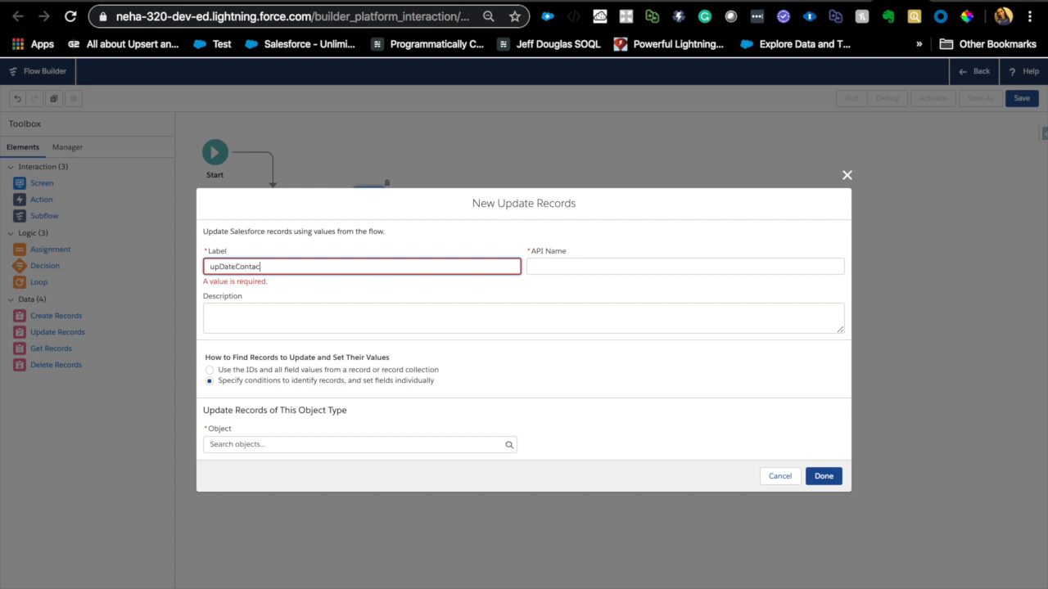
pyautogui.click(300, 321)
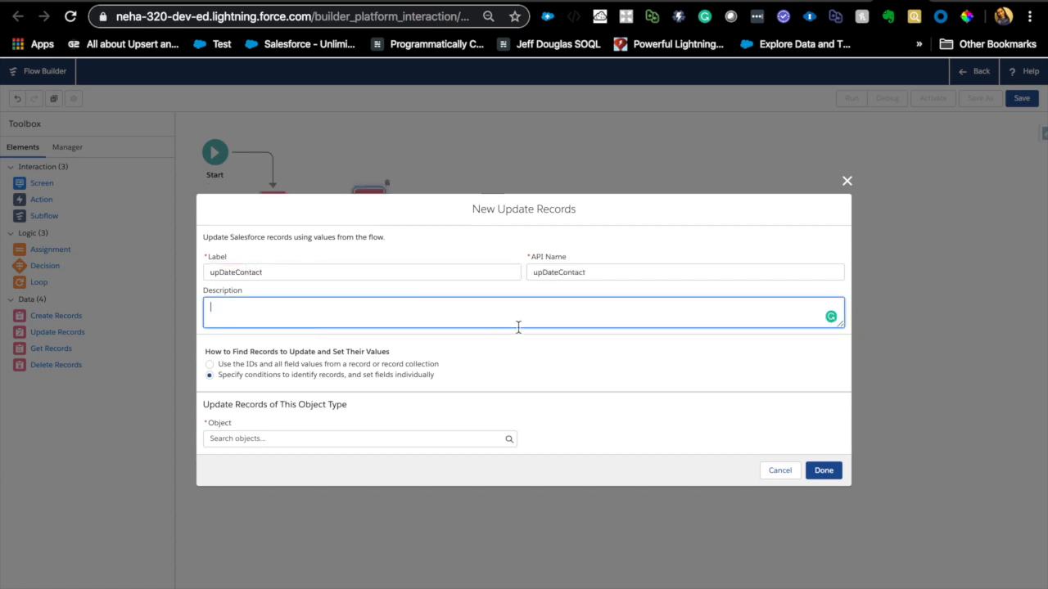
pyautogui.click(282, 442)
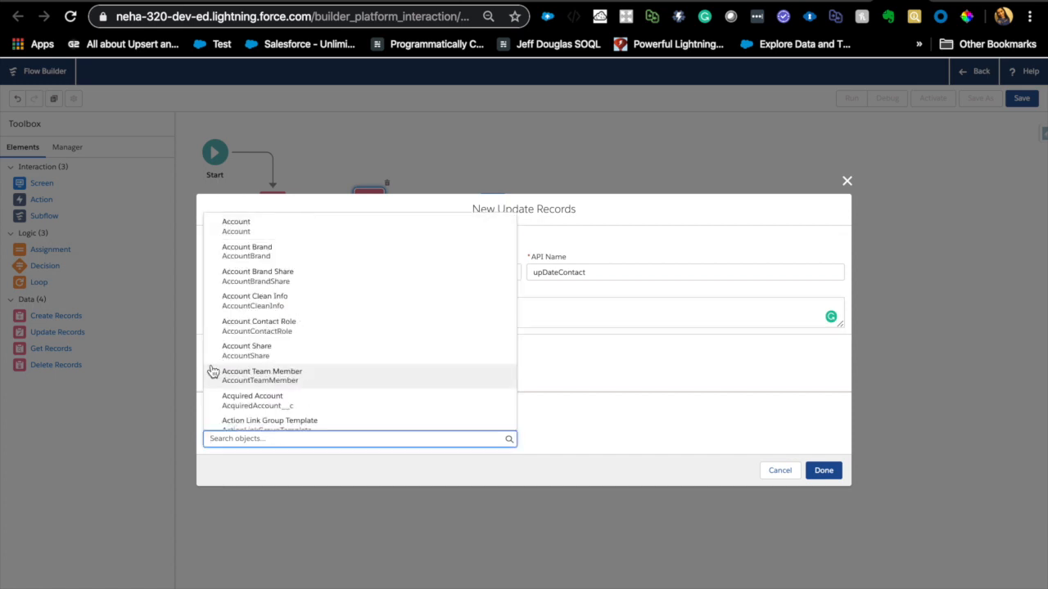
pyautogui.click(599, 402)
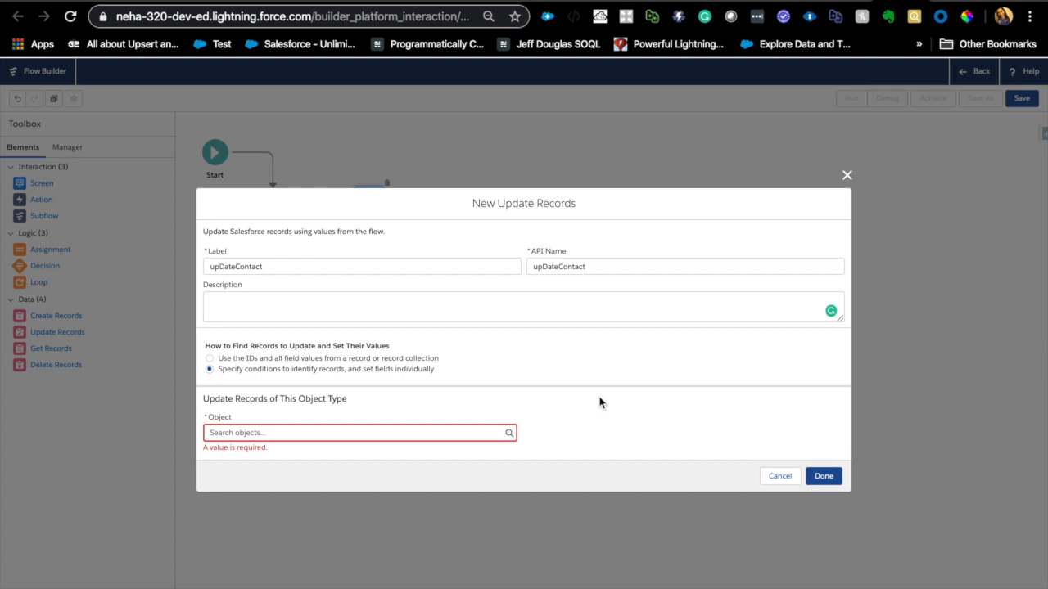
pyautogui.click(209, 358)
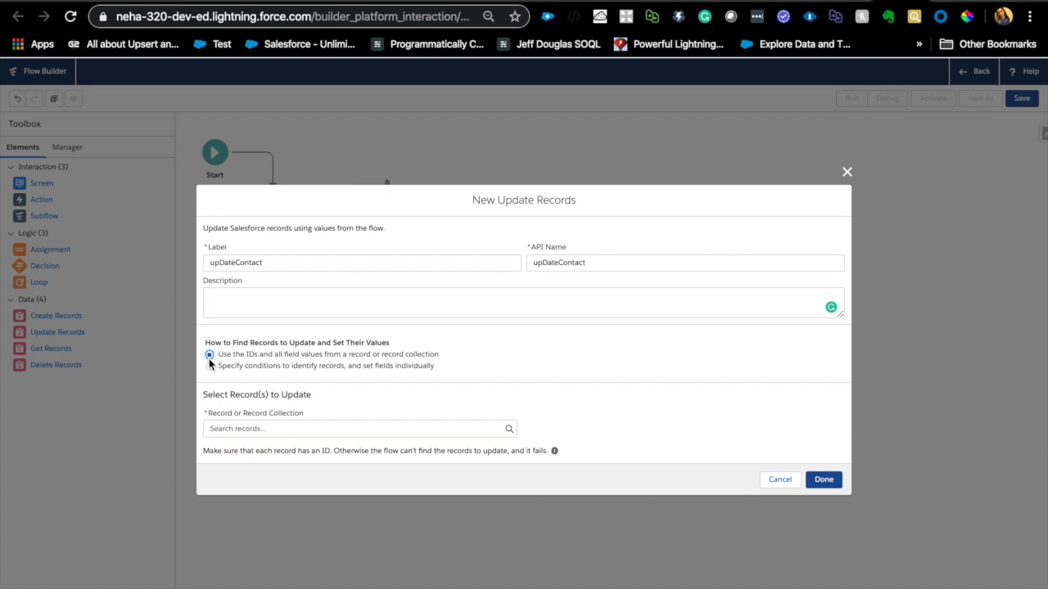
pyautogui.click(251, 426)
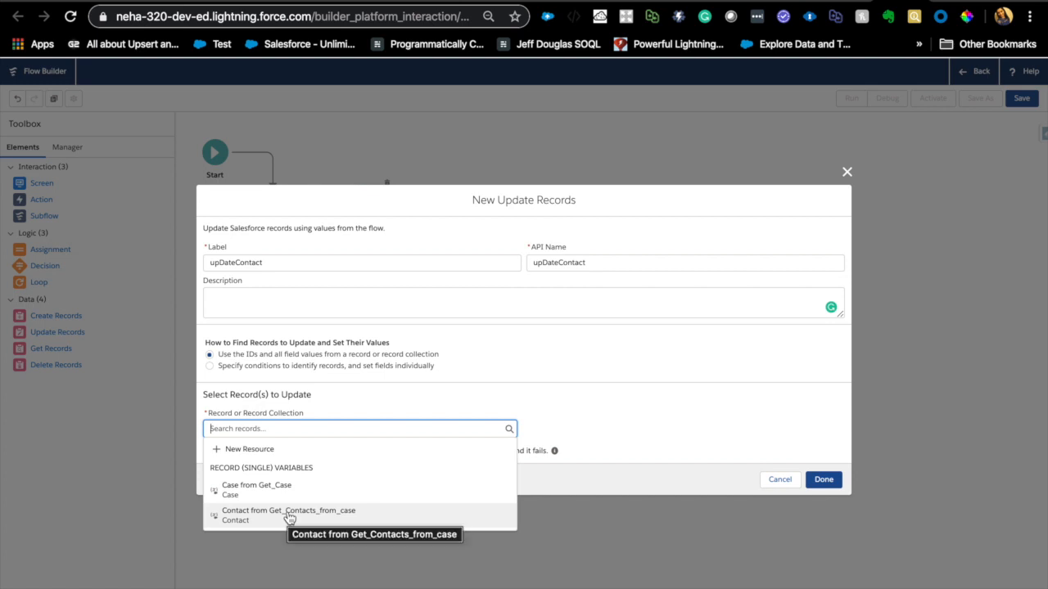
pyautogui.click(531, 350)
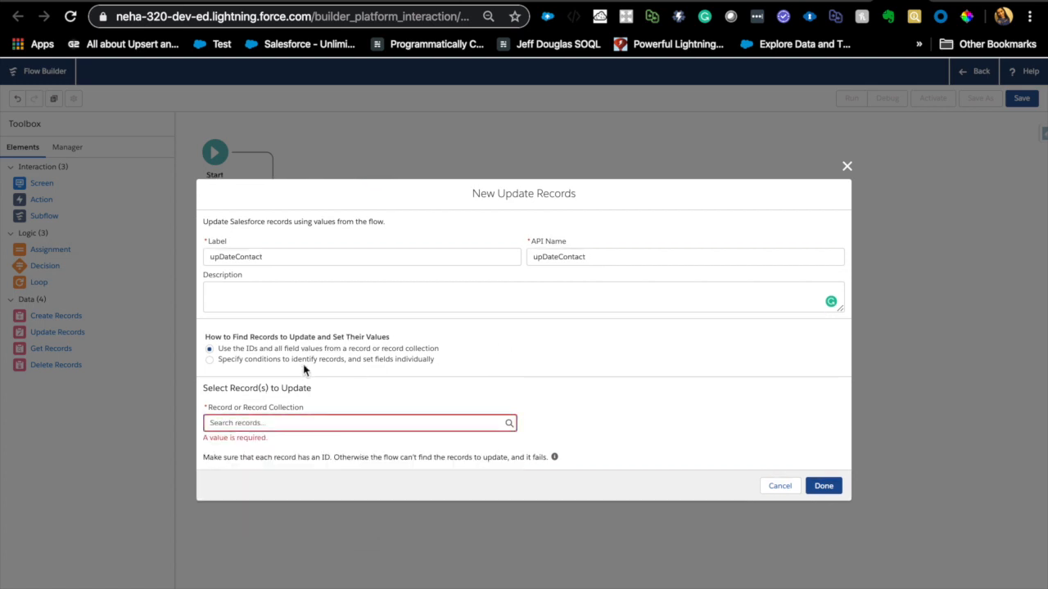
pyautogui.click(210, 360)
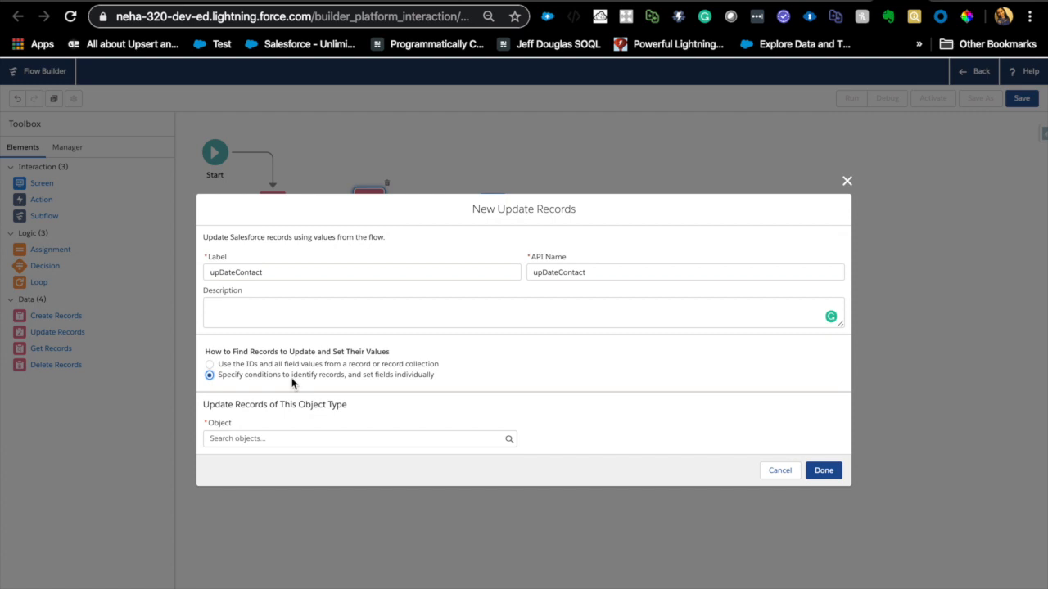
# - Set the object type of the records to update to Contact
pyautogui.click(319, 438)
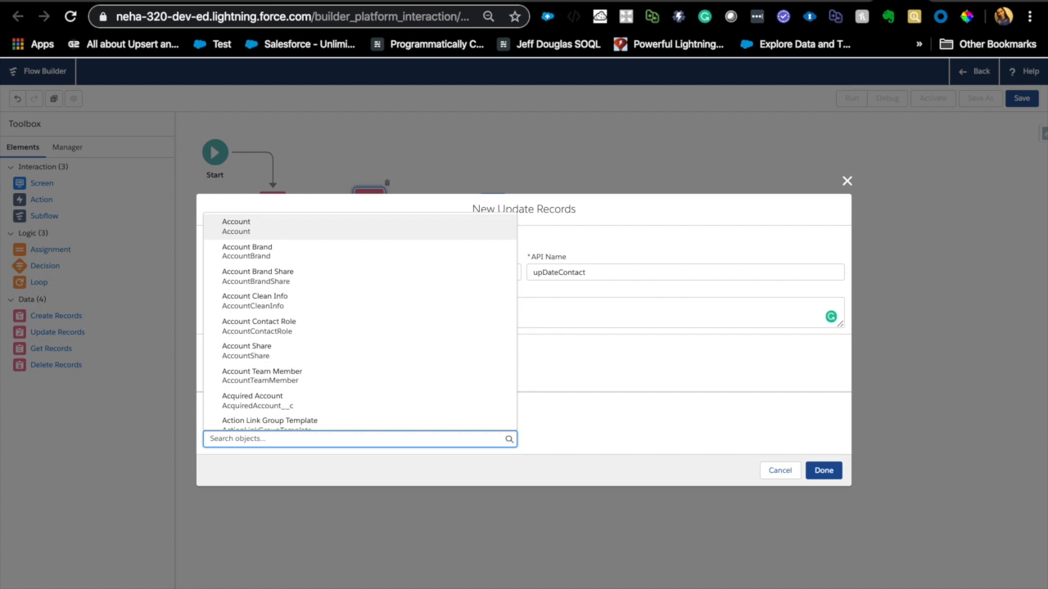
pyautogui.write('contac')
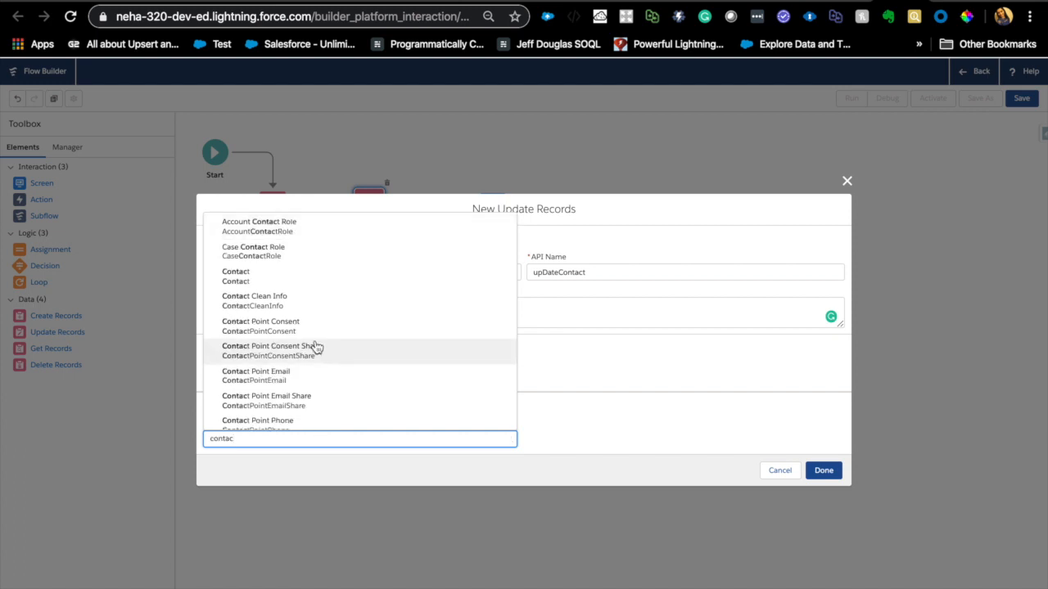
pyautogui.click(269, 277)
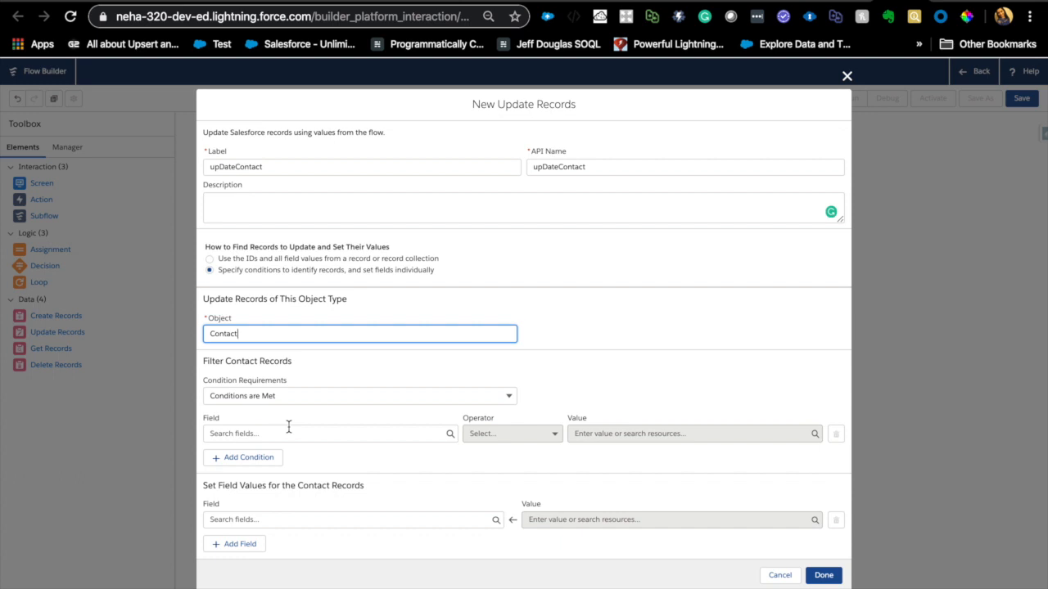
# - Filter the Contact records with the condition Id Equals {!Get_Case.ContactId}
pyautogui.click(342, 433)
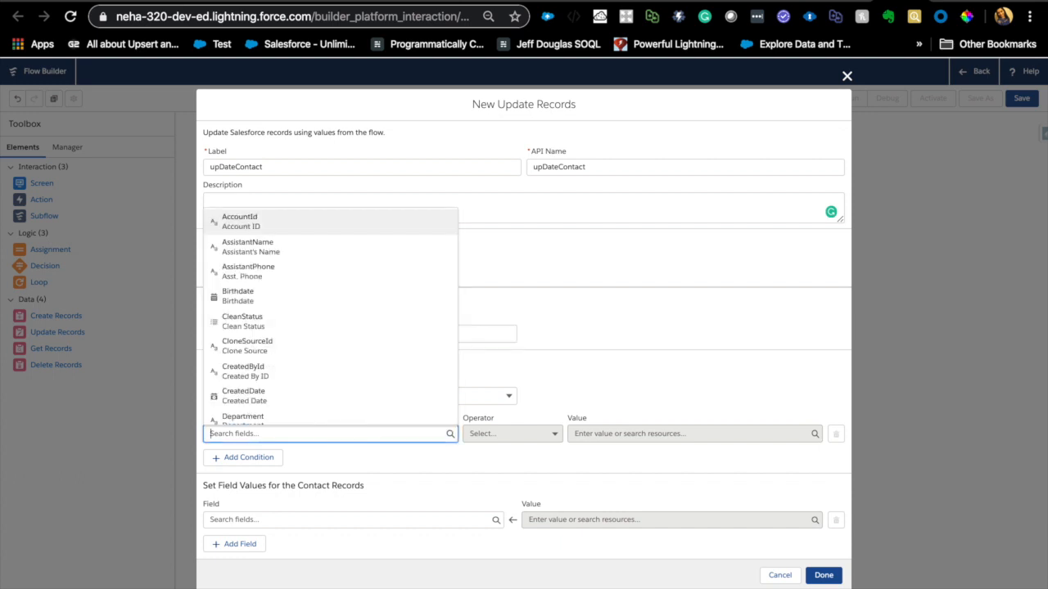
pyautogui.write('Id')
pyautogui.click(266, 302)
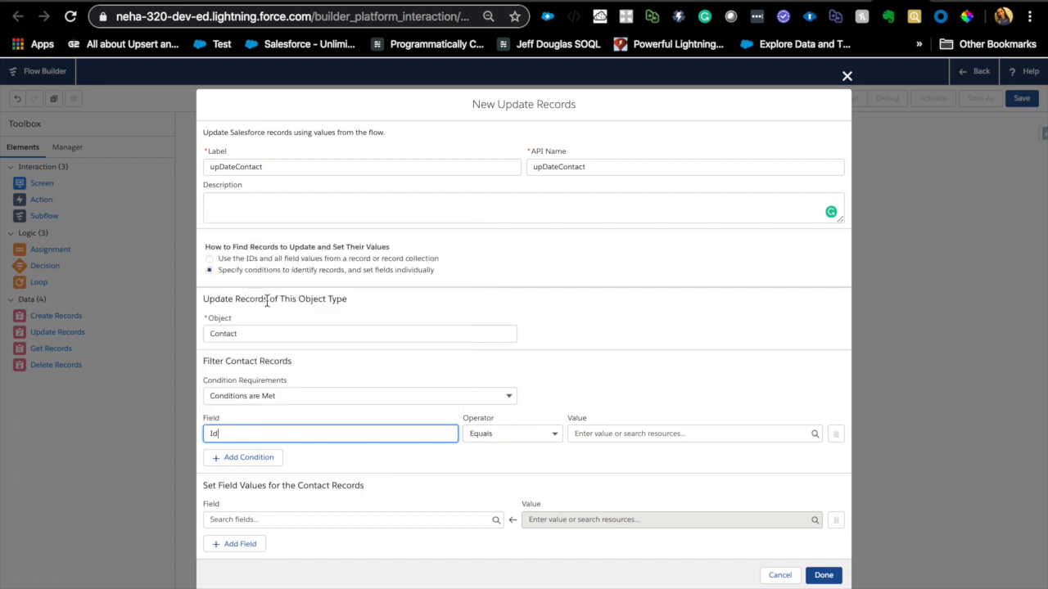
pyautogui.click(646, 434)
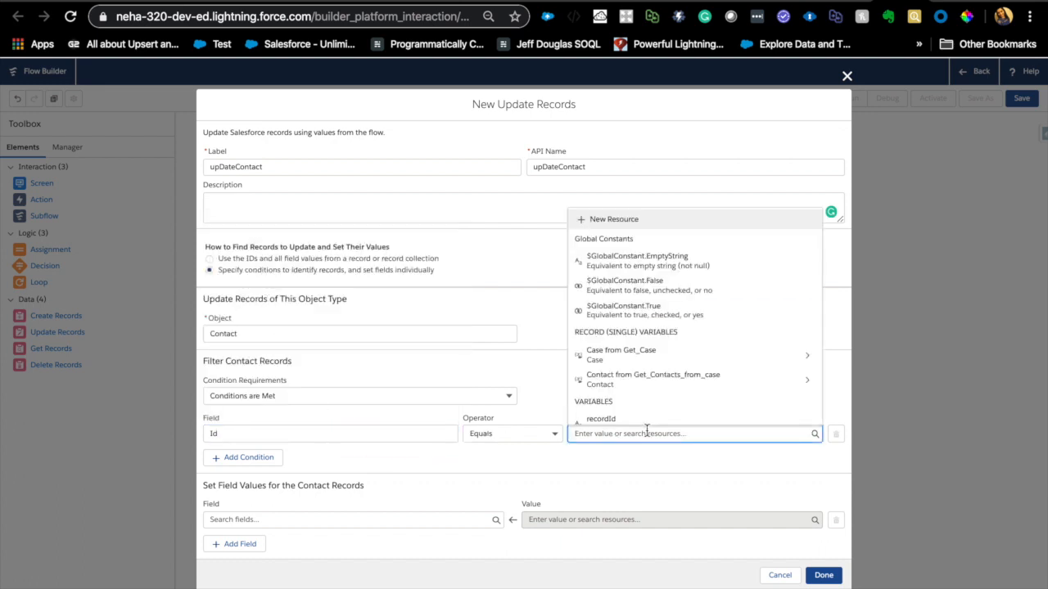
pyautogui.scroll(-1, 644, 384)
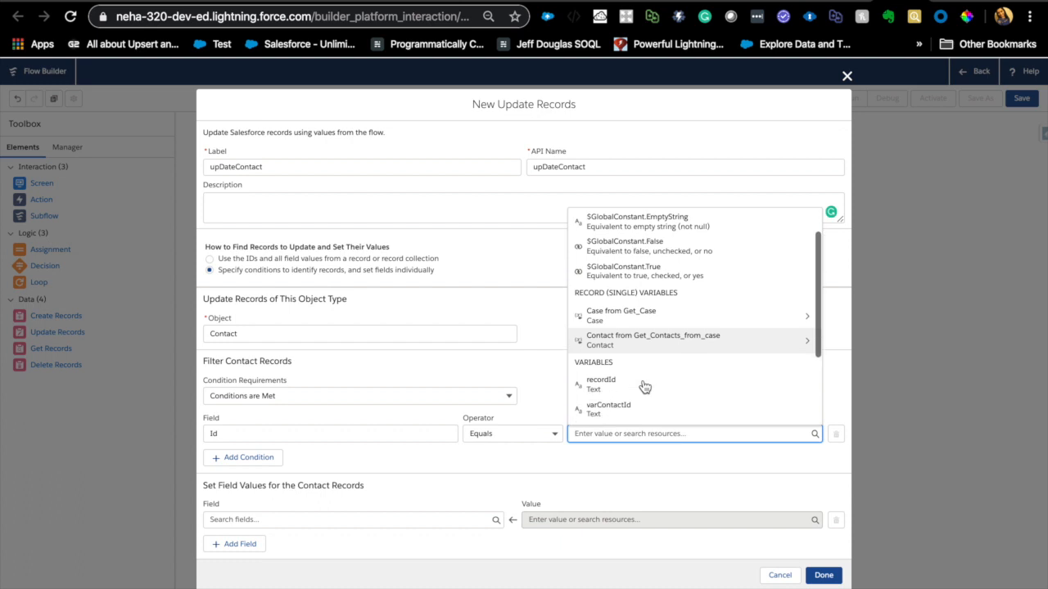
pyautogui.click(679, 328)
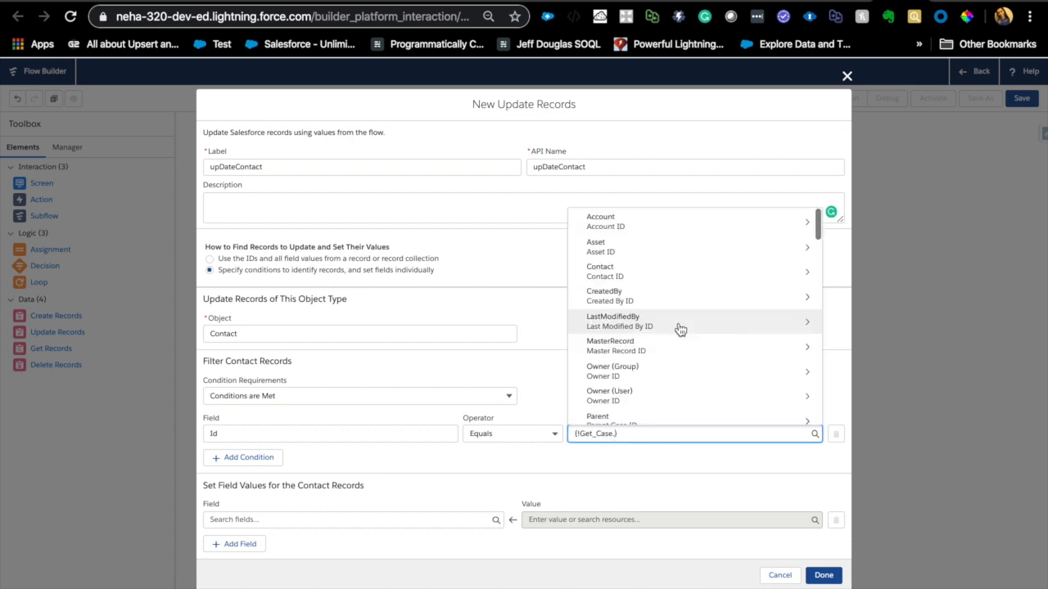
pyautogui.write('Conta')
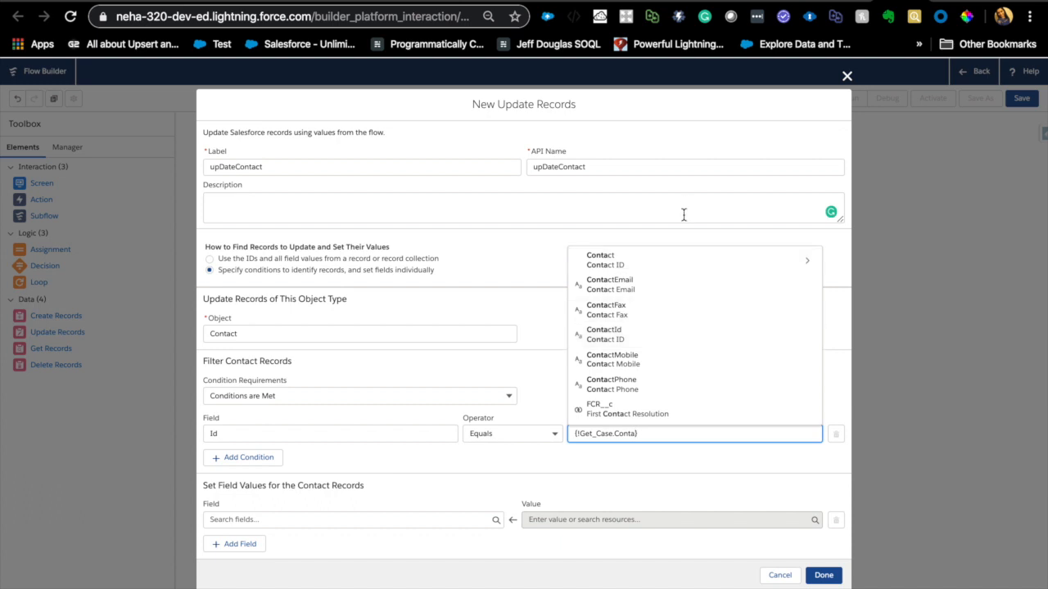
pyautogui.click(622, 348)
pyautogui.click(638, 467)
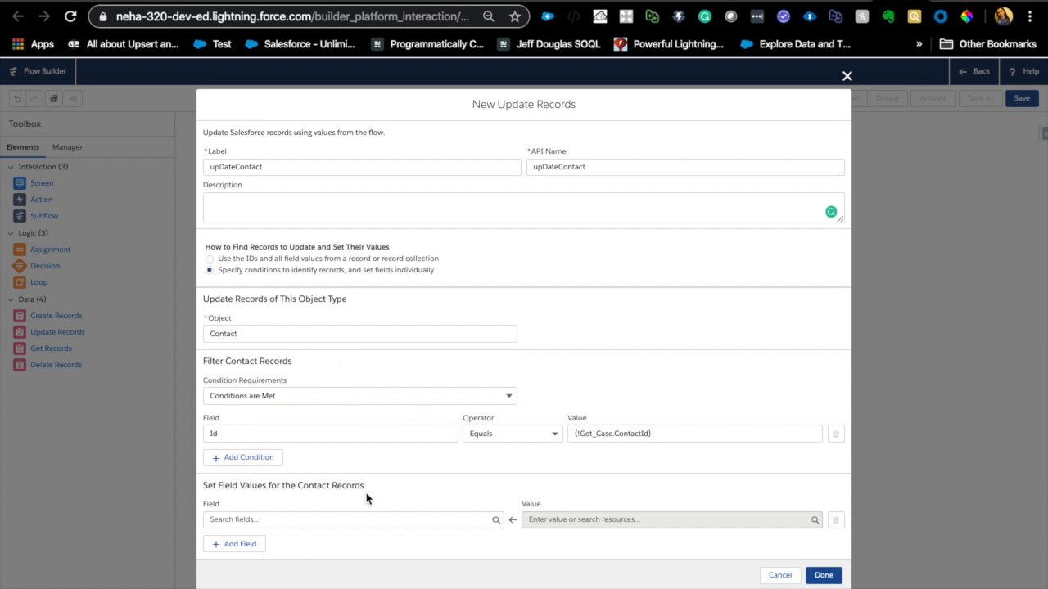
# - Set the contact's FirstName field to the variable {!varFirstName} in the update element
pyautogui.click(353, 520)
pyautogui.write('name')
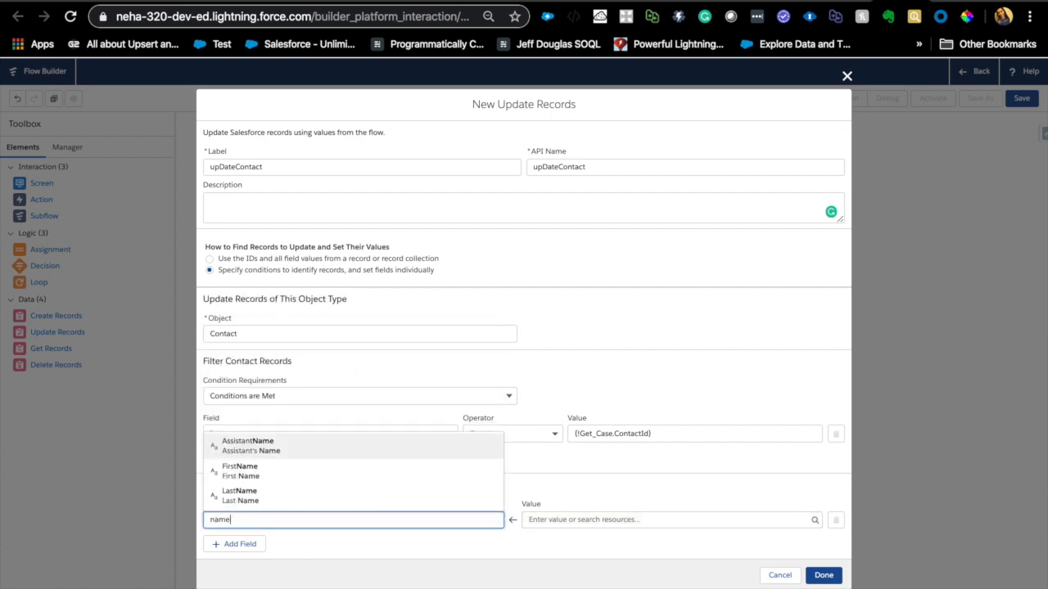
pyautogui.click(319, 473)
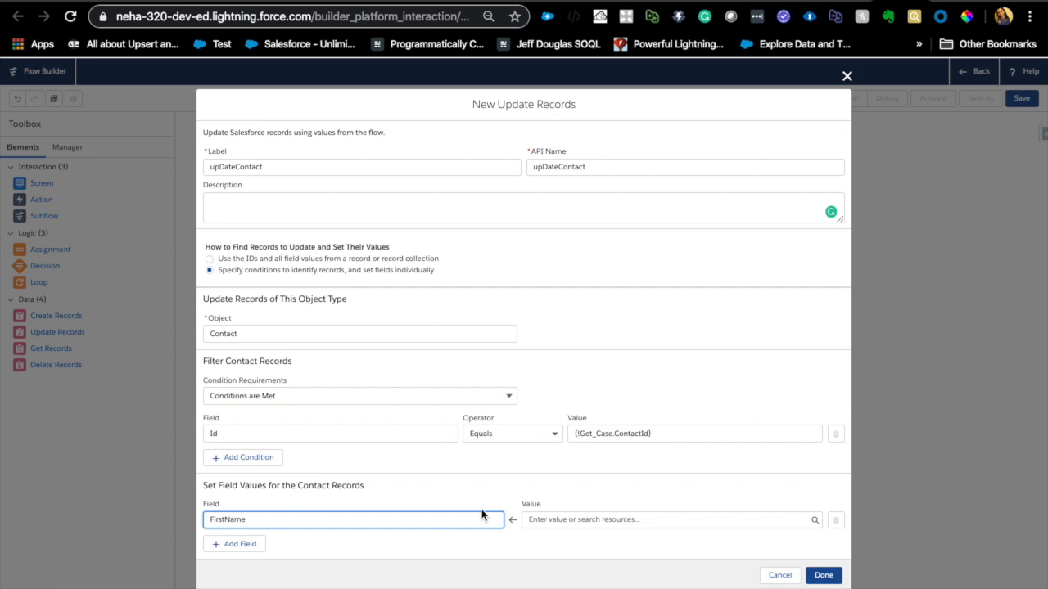
pyautogui.click(606, 524)
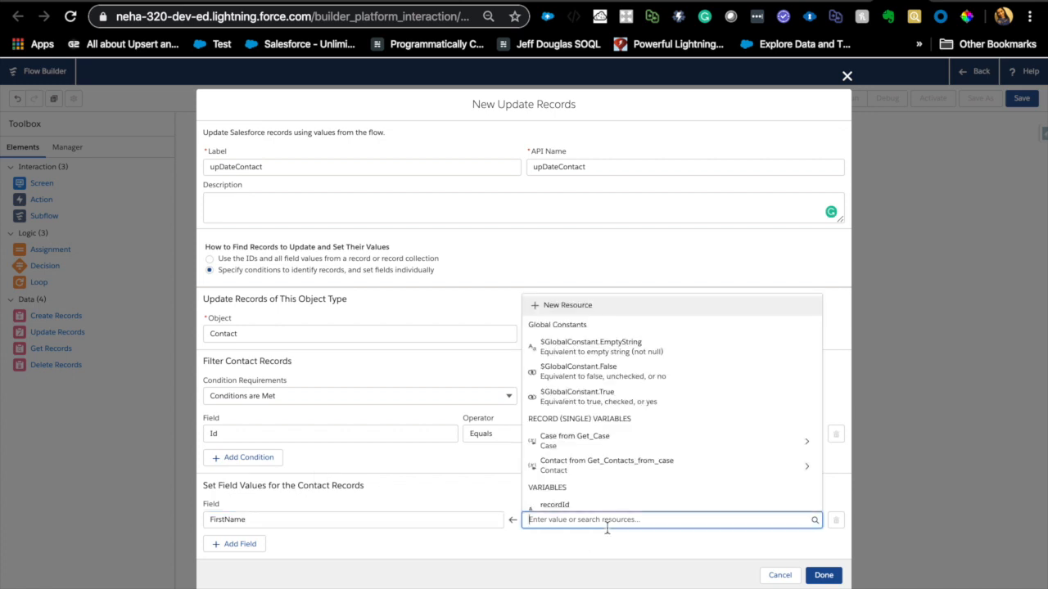
pyautogui.scroll(-3, 659, 463)
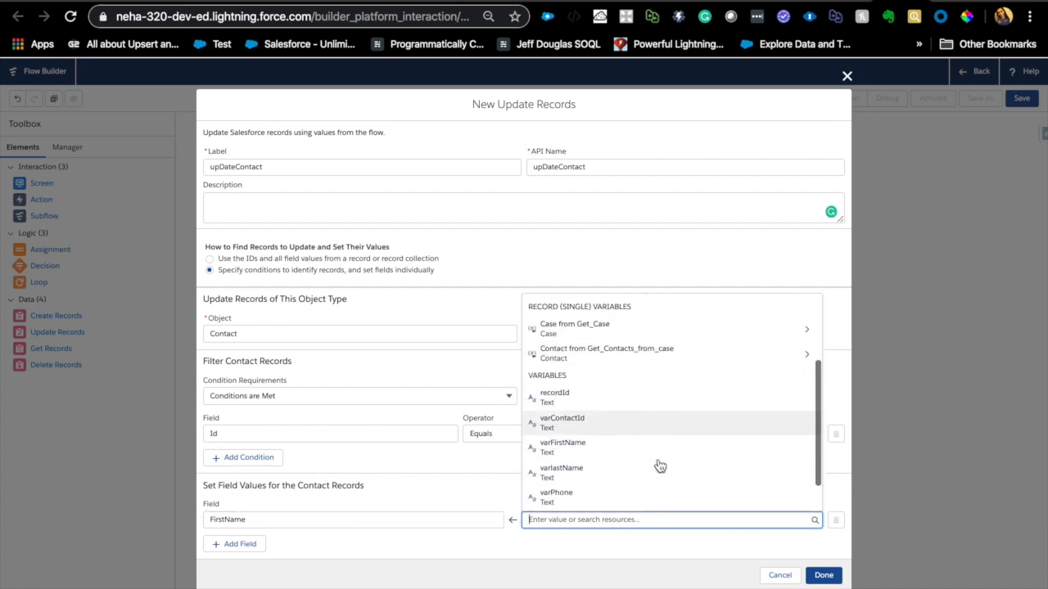
pyautogui.click(601, 452)
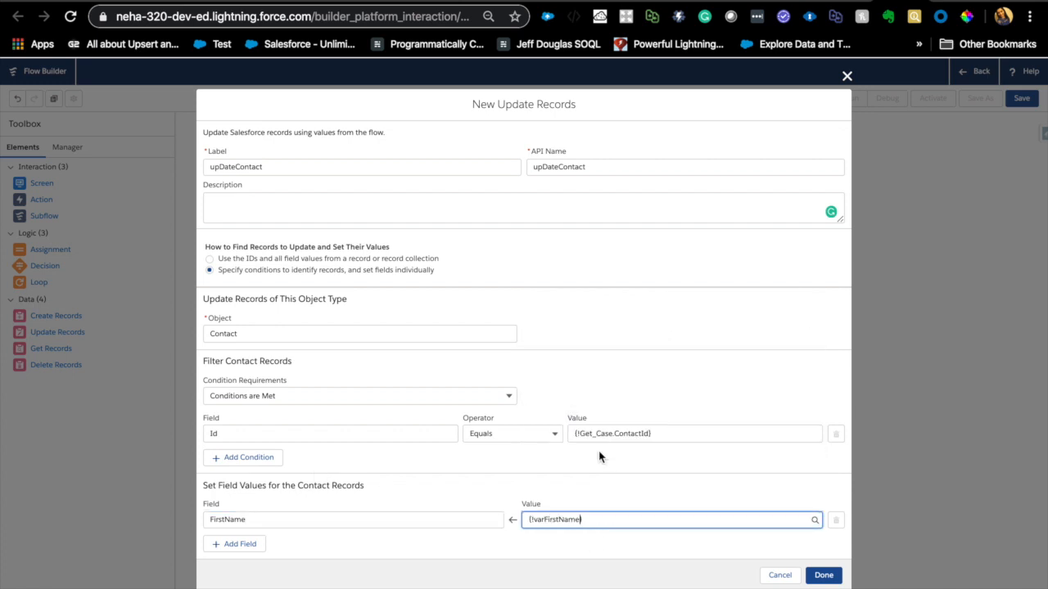
# - Add a field assignment that sets the contact's LastName to {!varlastName}
pyautogui.click(255, 551)
pyautogui.click(286, 550)
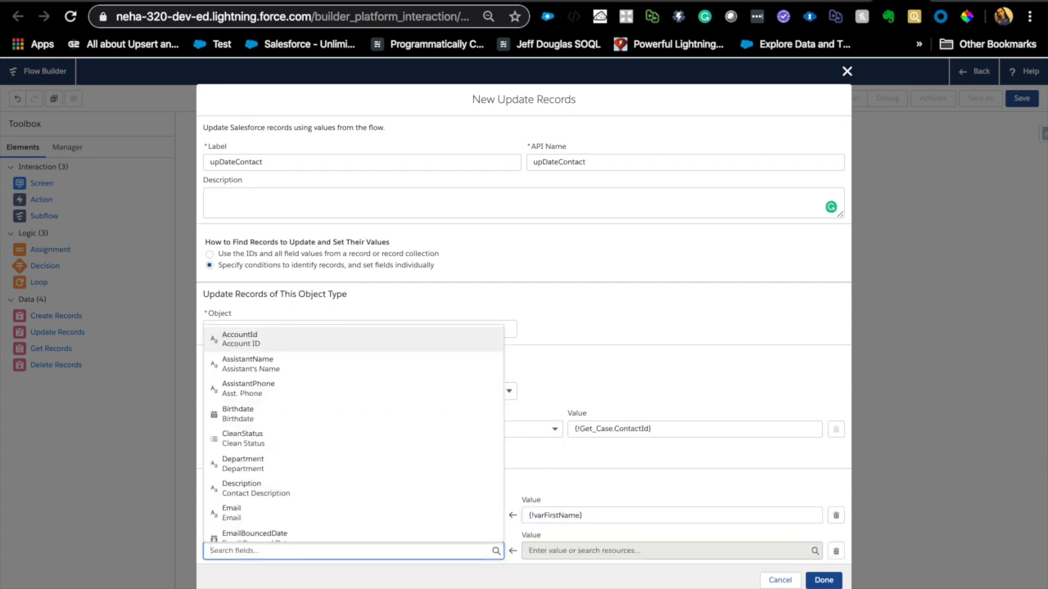
pyautogui.write('Last')
pyautogui.click(301, 536)
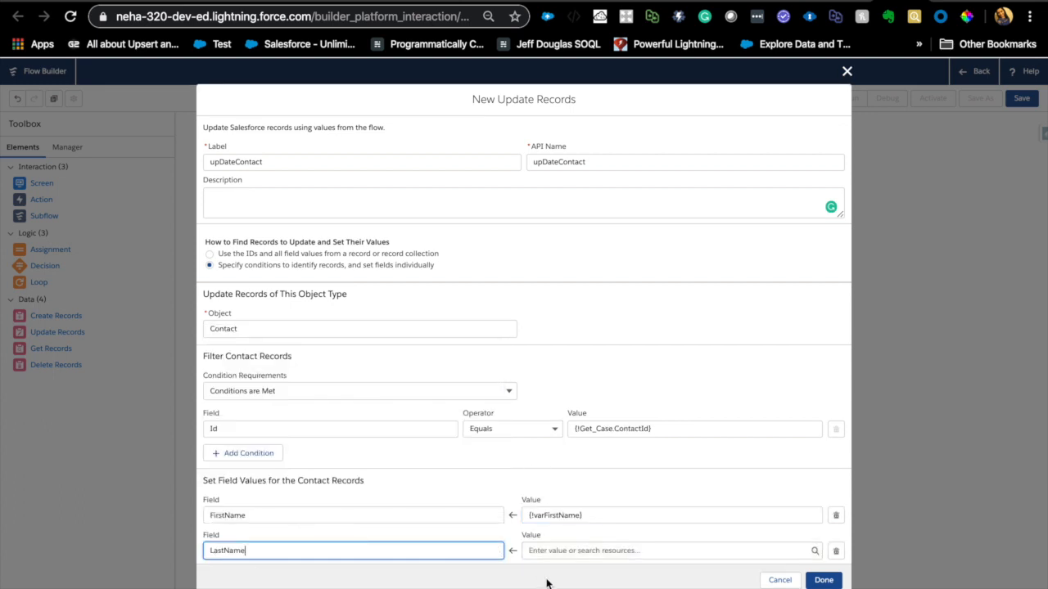
pyautogui.click(607, 551)
pyautogui.write('varL')
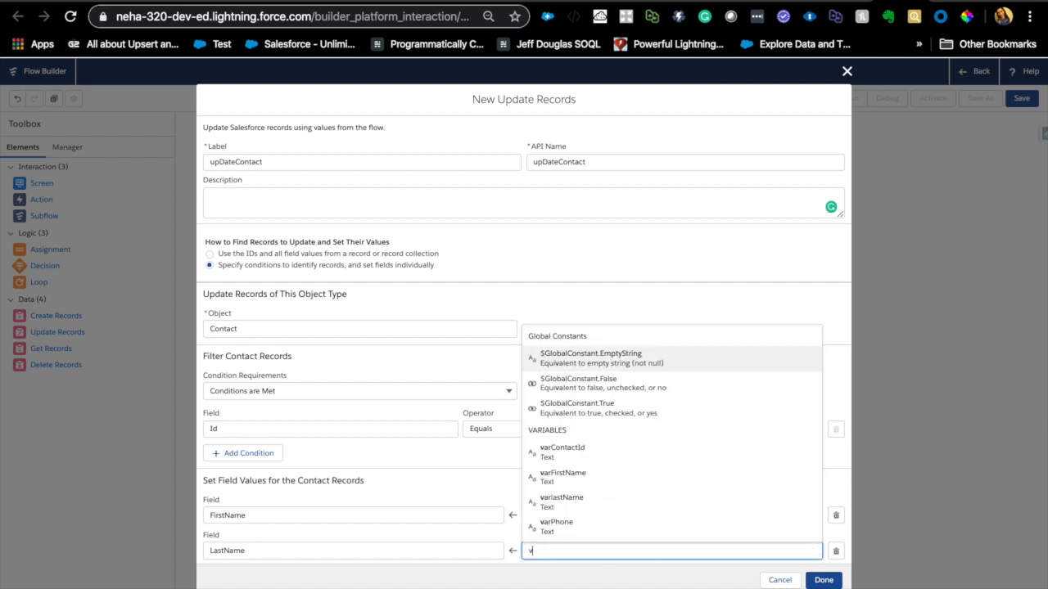
pyautogui.click(622, 534)
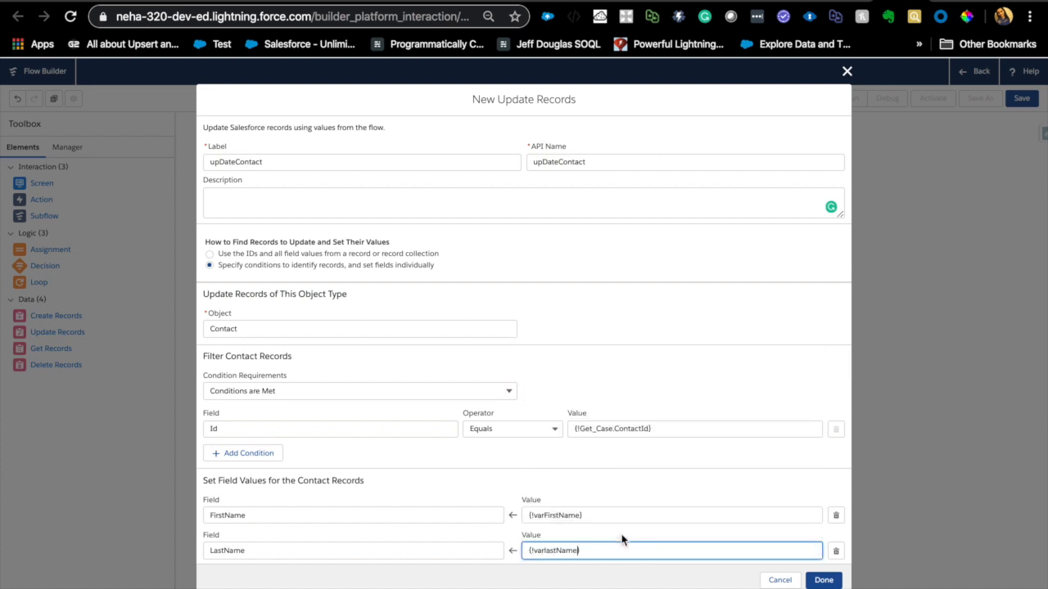
# - Add a third field assignment that sets the contact's Phone to {!varPhone}
pyautogui.scroll(-1, 647, 447)
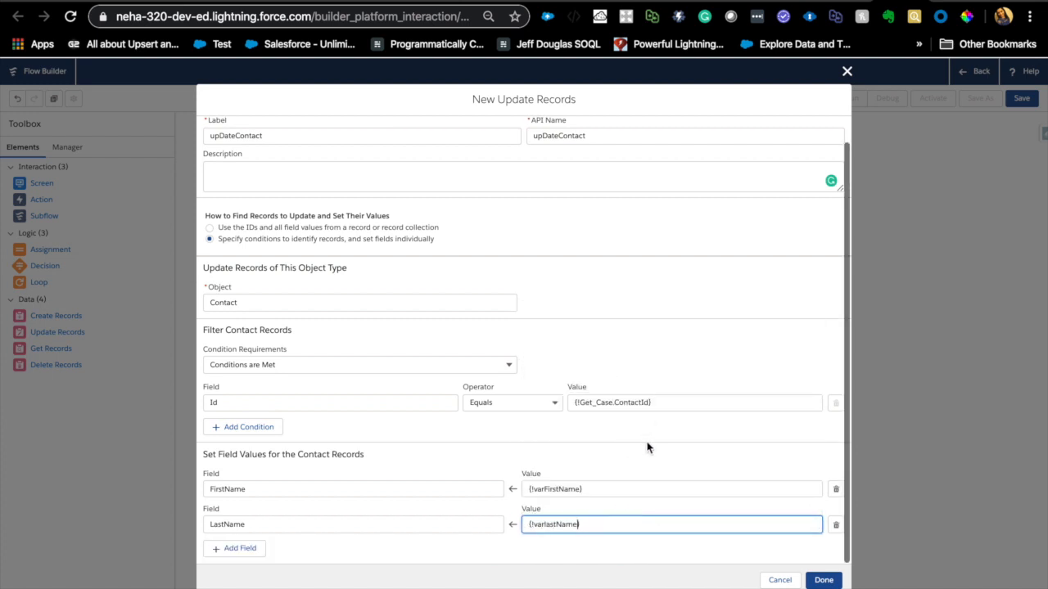
pyautogui.click(249, 549)
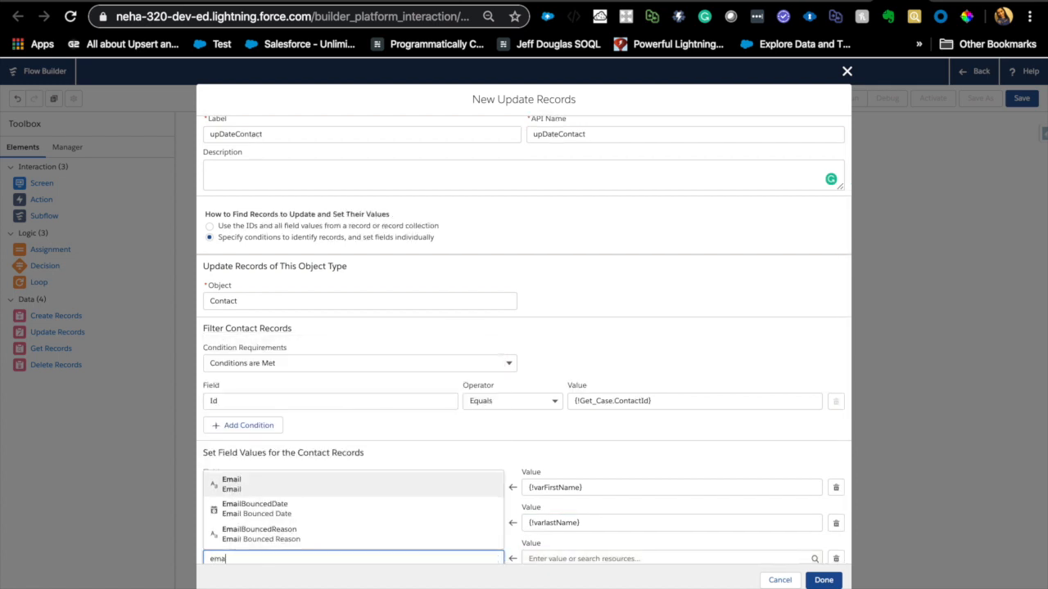
pyautogui.press('BackSpace')
pyautogui.press('BackSpace')
pyautogui.write('Phon')
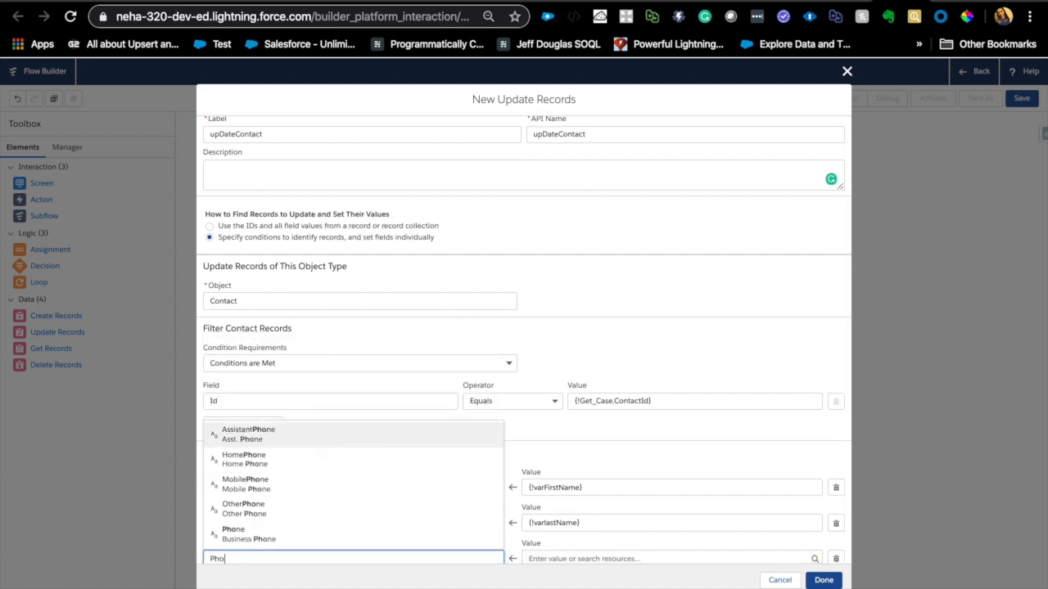
pyautogui.click(255, 536)
pyautogui.click(569, 555)
pyautogui.scroll(-5, 614, 524)
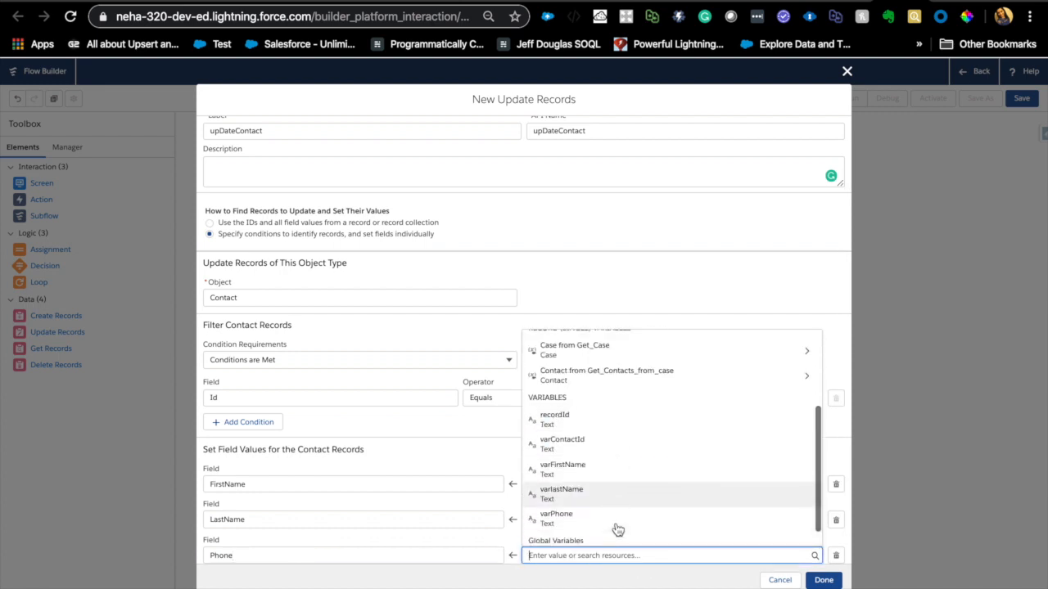
pyautogui.click(576, 528)
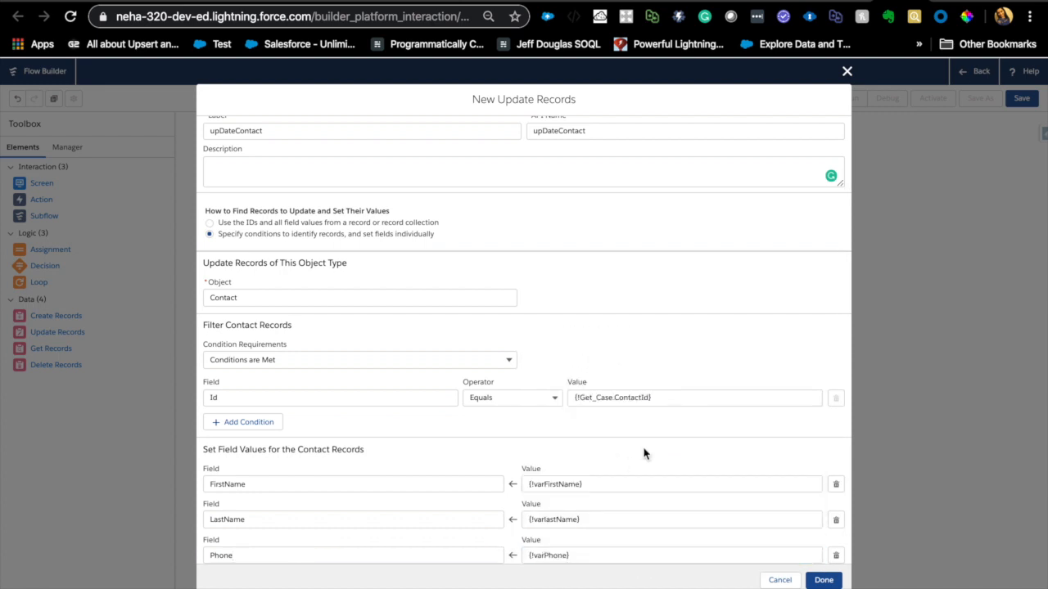
# - Finish the upDateContact element after reviewing its settings, and connect the contact Screen element to it
pyautogui.scroll(-2, 643, 450)
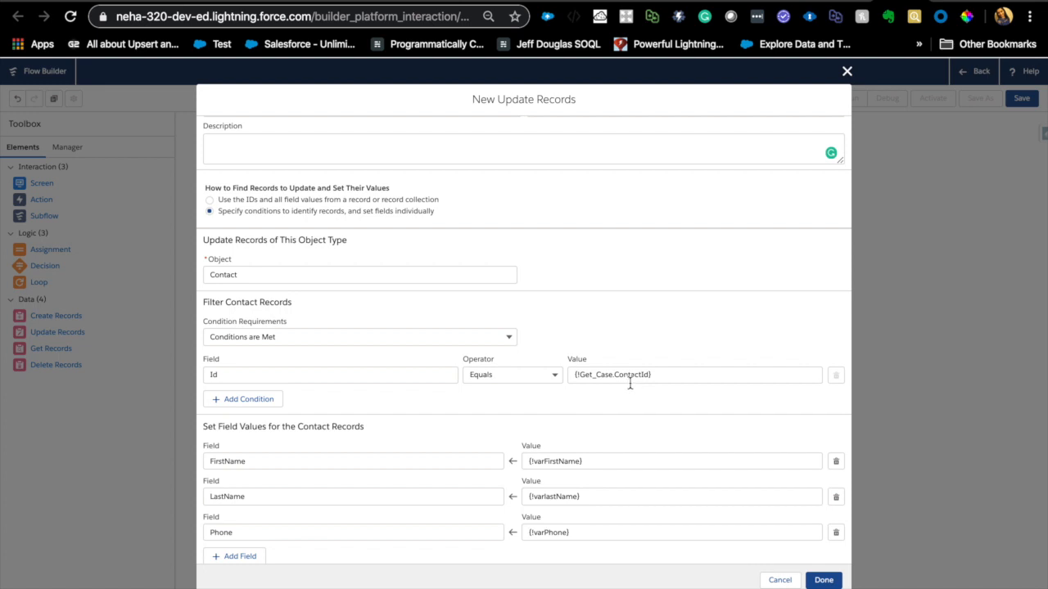
pyautogui.tripleClick(297, 433)
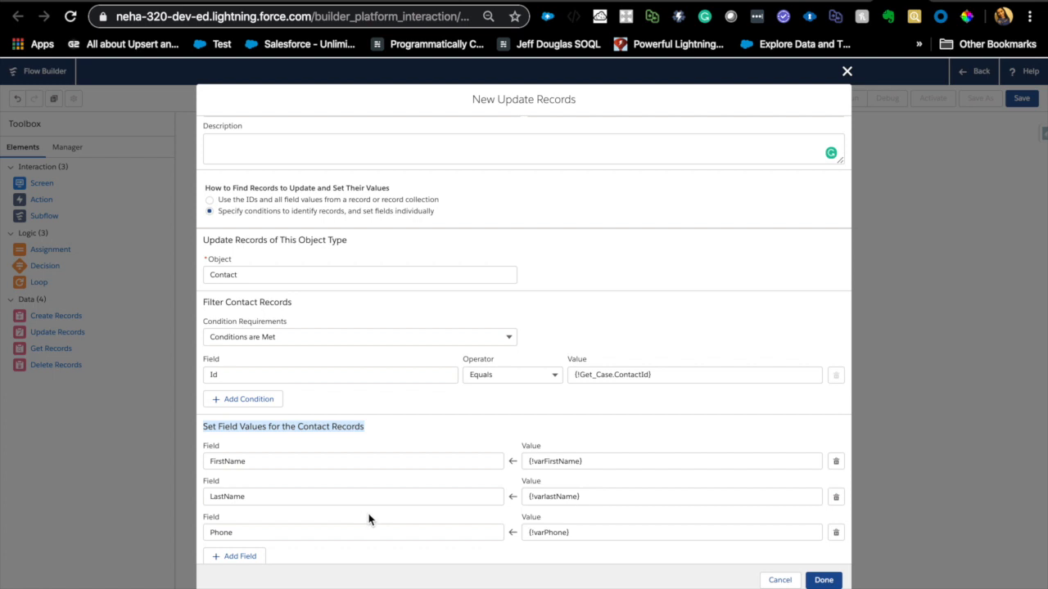
pyautogui.scroll(2, 368, 516)
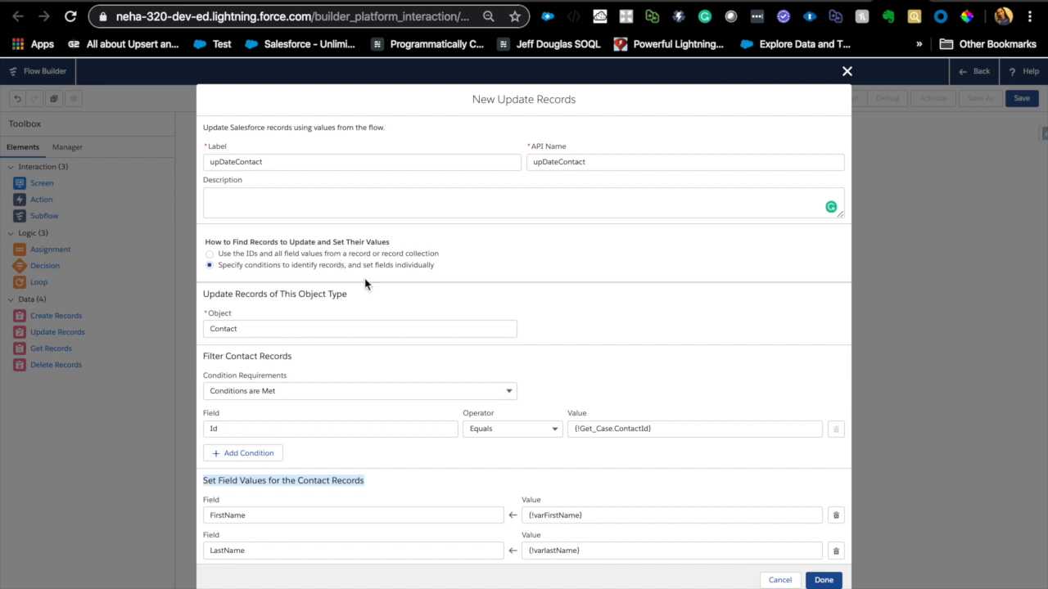
pyautogui.scroll(-2, 393, 281)
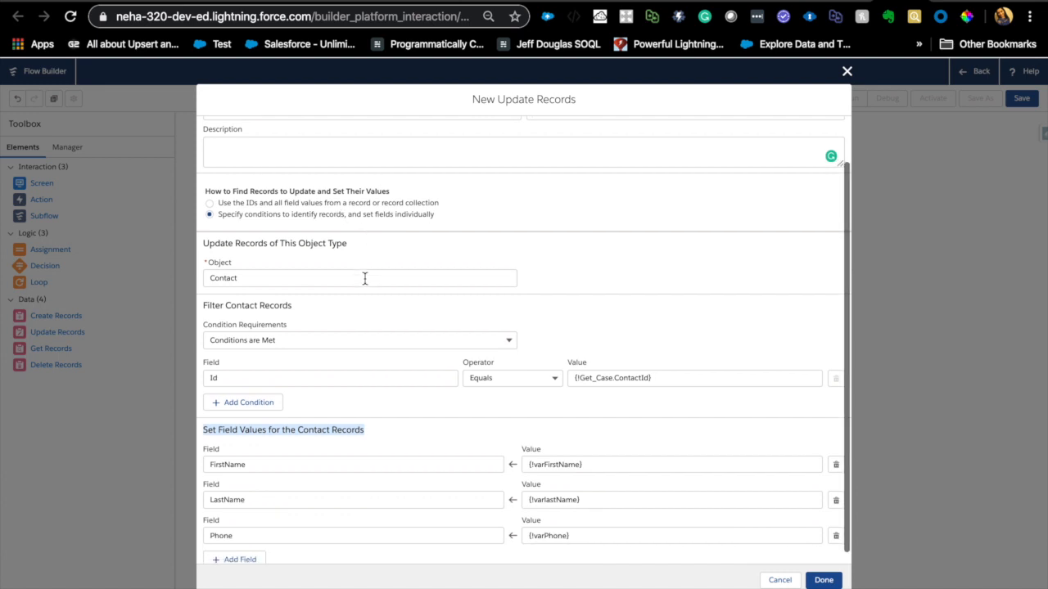
pyautogui.click(825, 578)
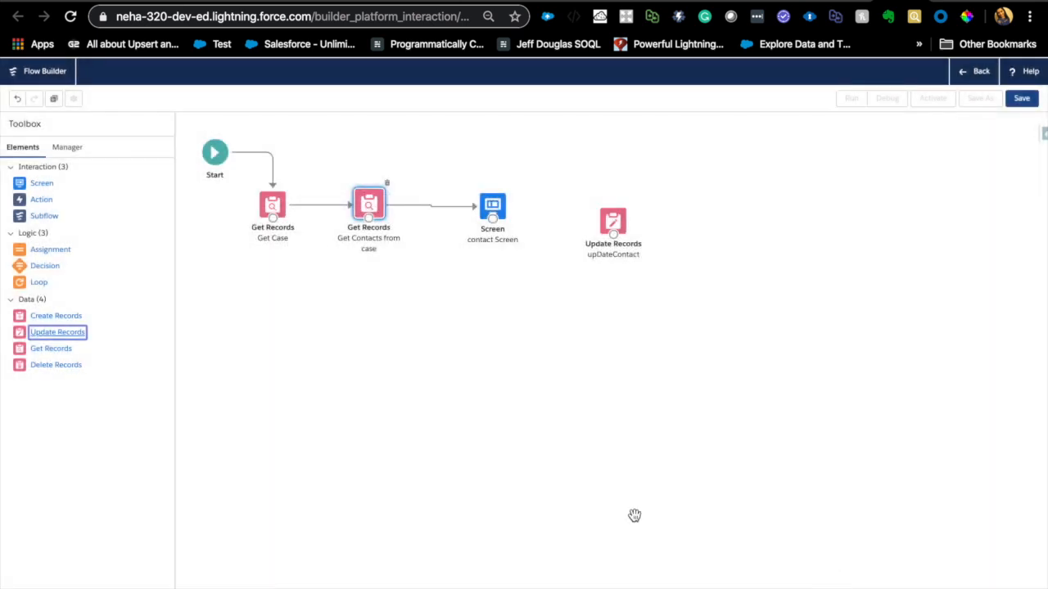
pyautogui.moveTo(493, 221); pyautogui.dragTo(620, 221)
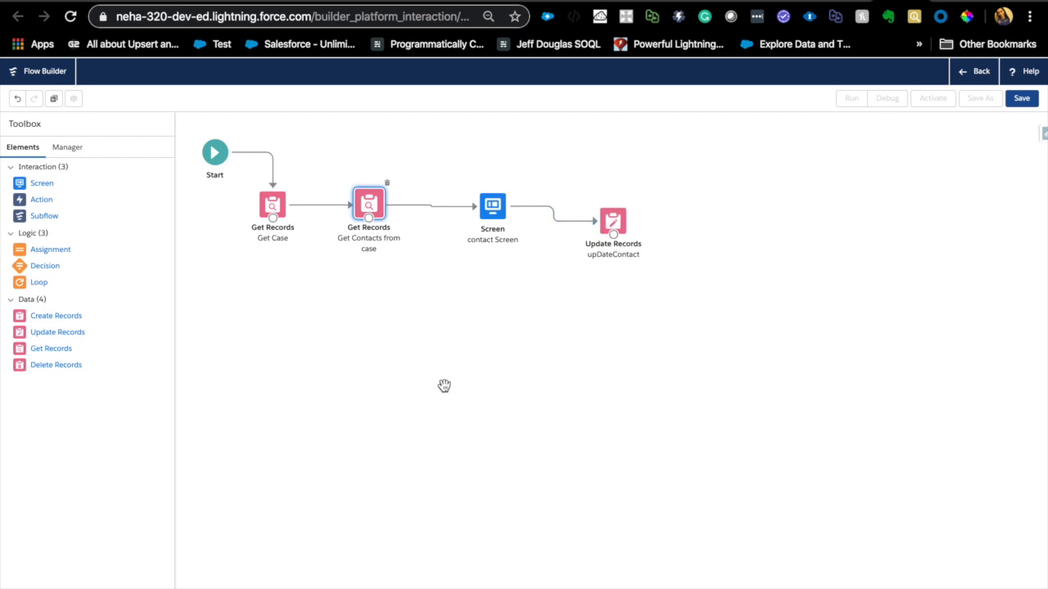
# - Start saving the flow with the label Contact Screen and API name Contact_Screen, and show its advanced settings
pyautogui.click(1021, 99)
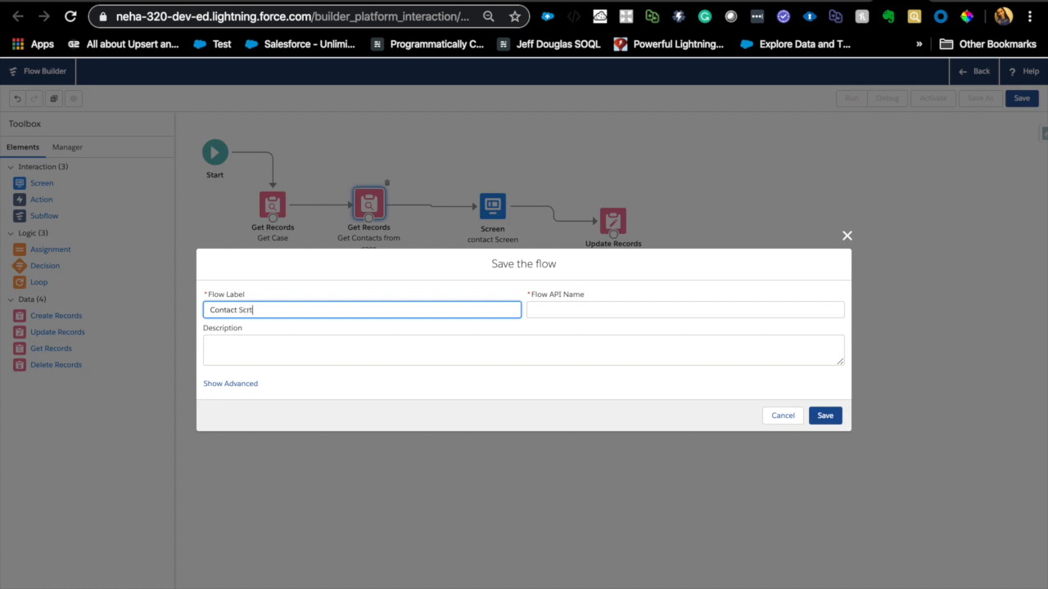
pyautogui.click(468, 333)
pyautogui.click(456, 346)
pyautogui.click(244, 385)
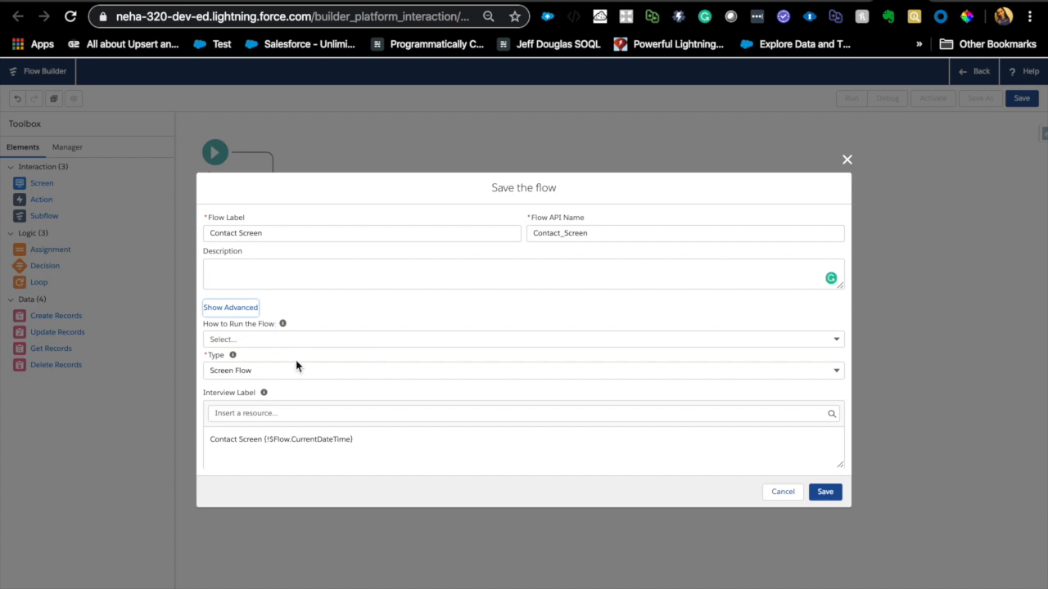
# - Set the flow to run in System Context with Sharing–Enforces Record-Level Access, save it, and dismiss the issues list
pyautogui.click(323, 342)
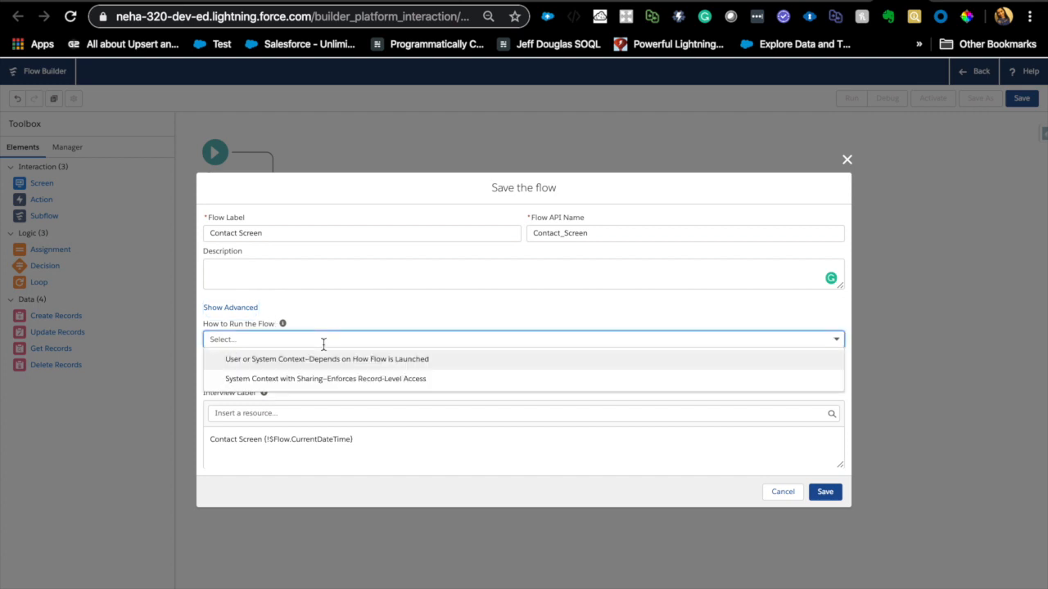
pyautogui.click(271, 383)
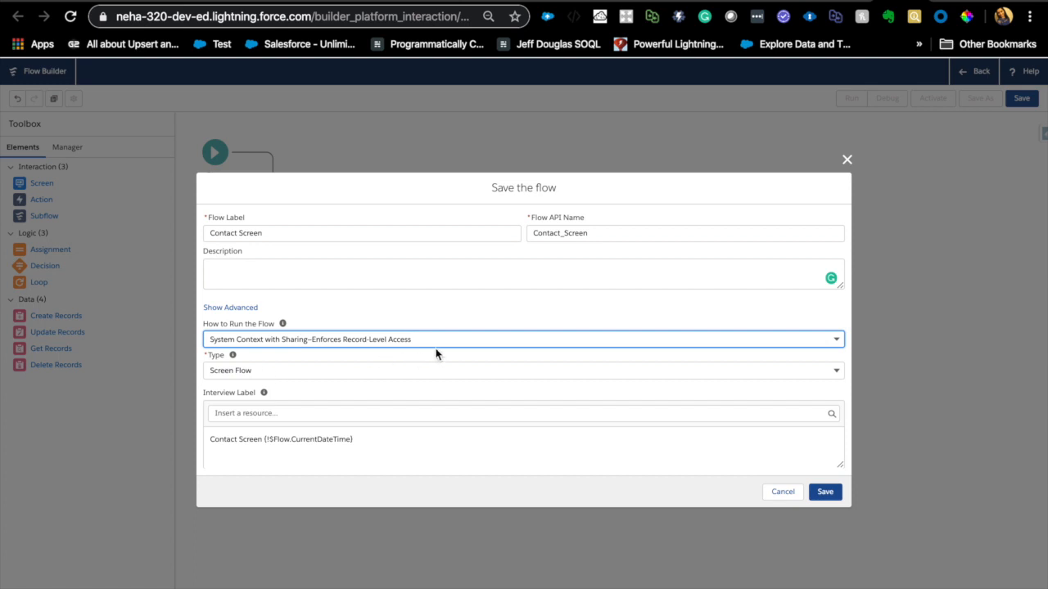
pyautogui.click(436, 458)
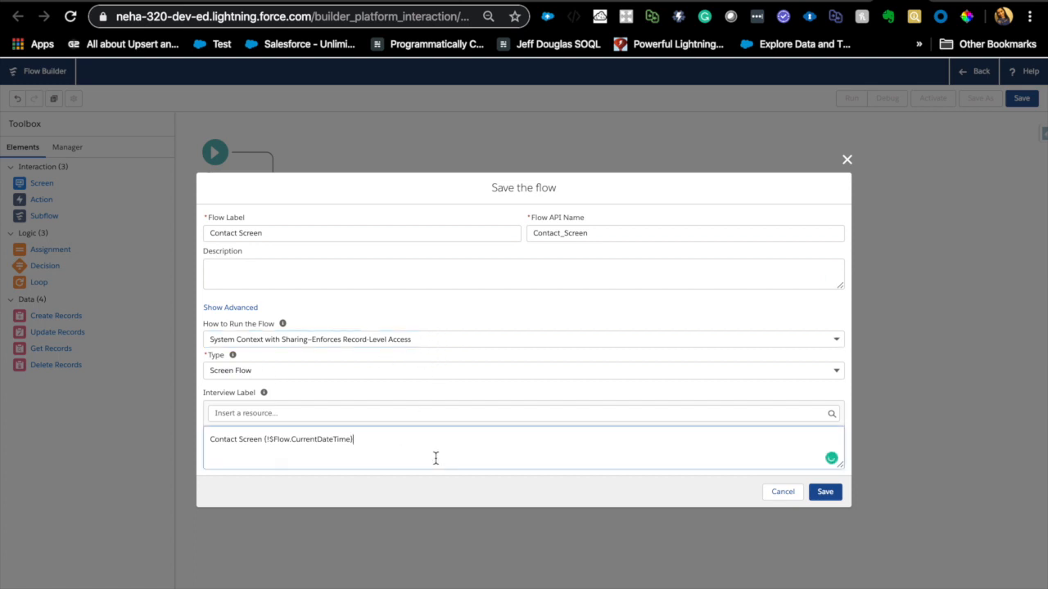
pyautogui.click(824, 492)
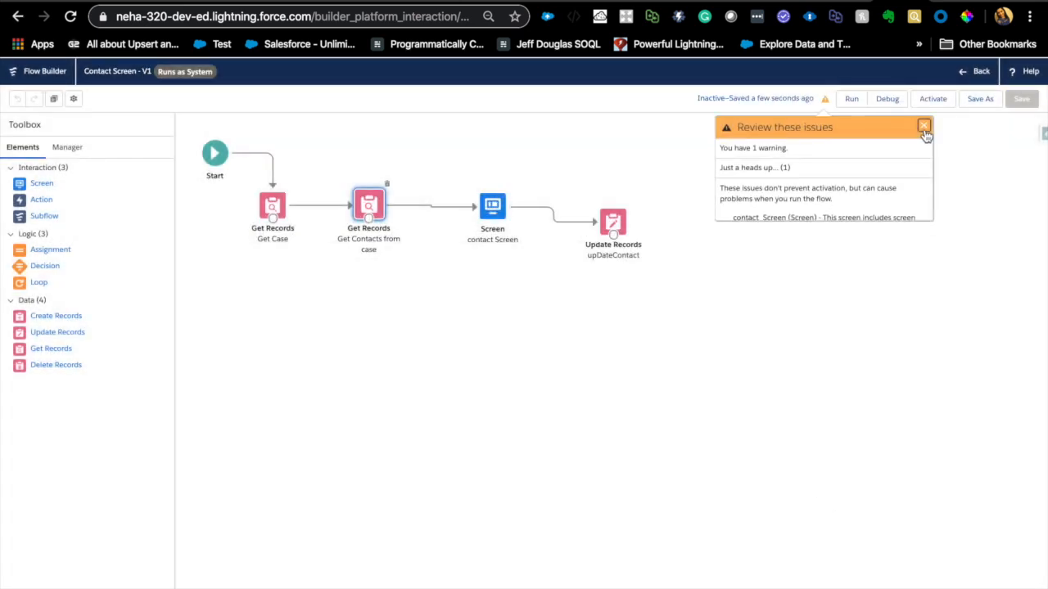
pyautogui.click(924, 129)
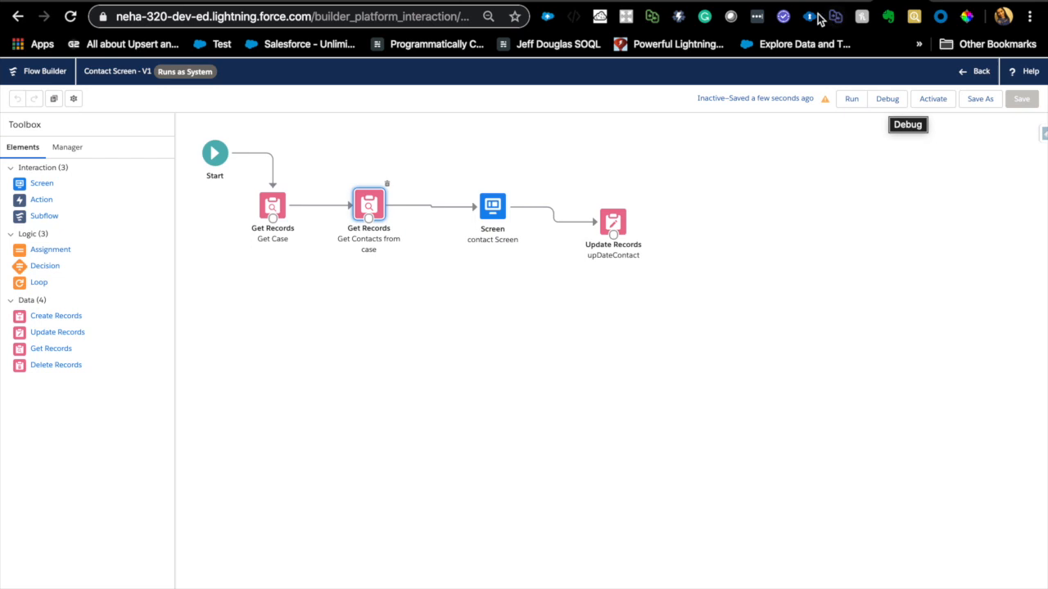
# - Copy the record ID of Case about Accessories from its page address and return to the flow
pyautogui.click(780, 2)
pyautogui.click(416, 16)
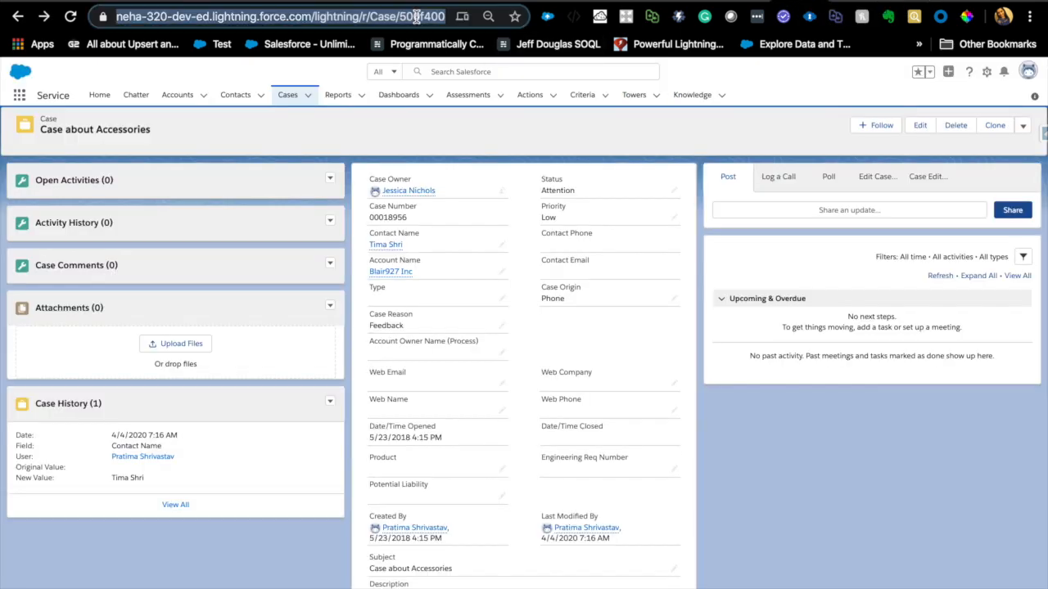
pyautogui.doubleClick(416, 16)
pyautogui.doubleClick(433, 17)
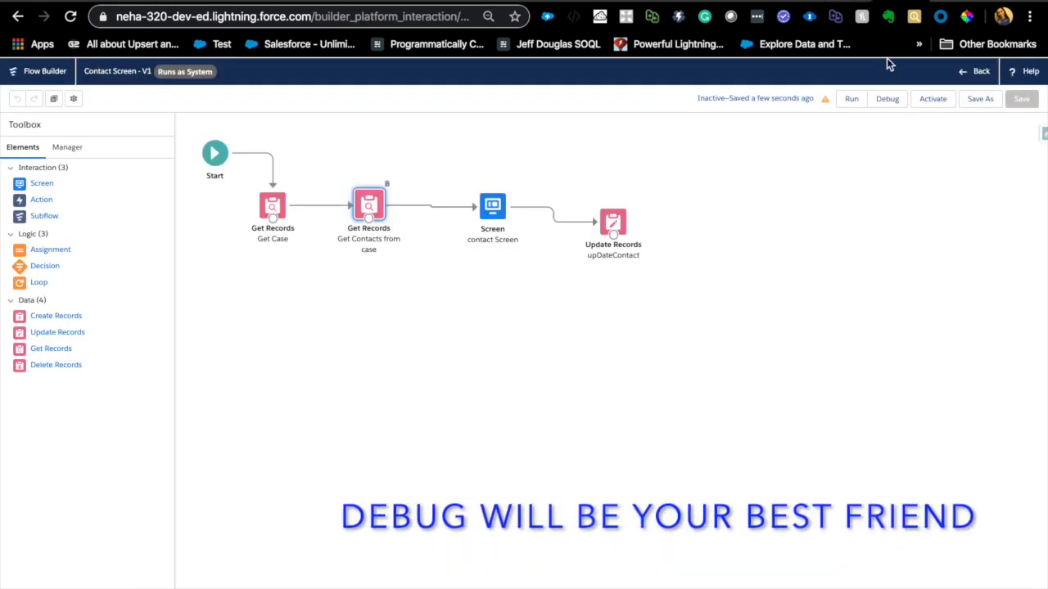
# - Debug the flow using the copied case ID as the recordId input variable
pyautogui.click(888, 99)
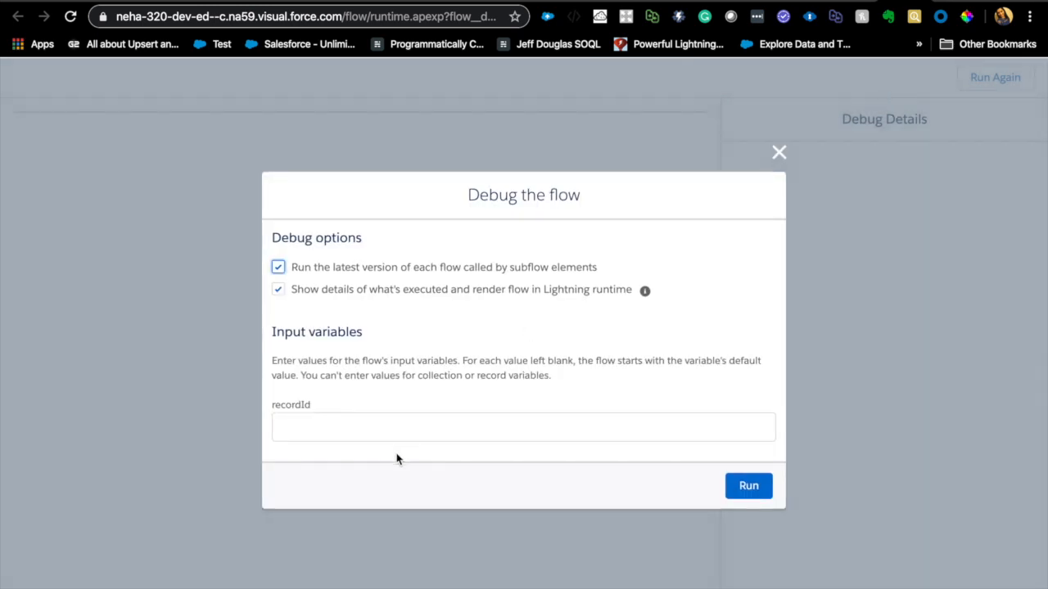
pyautogui.click(405, 438)
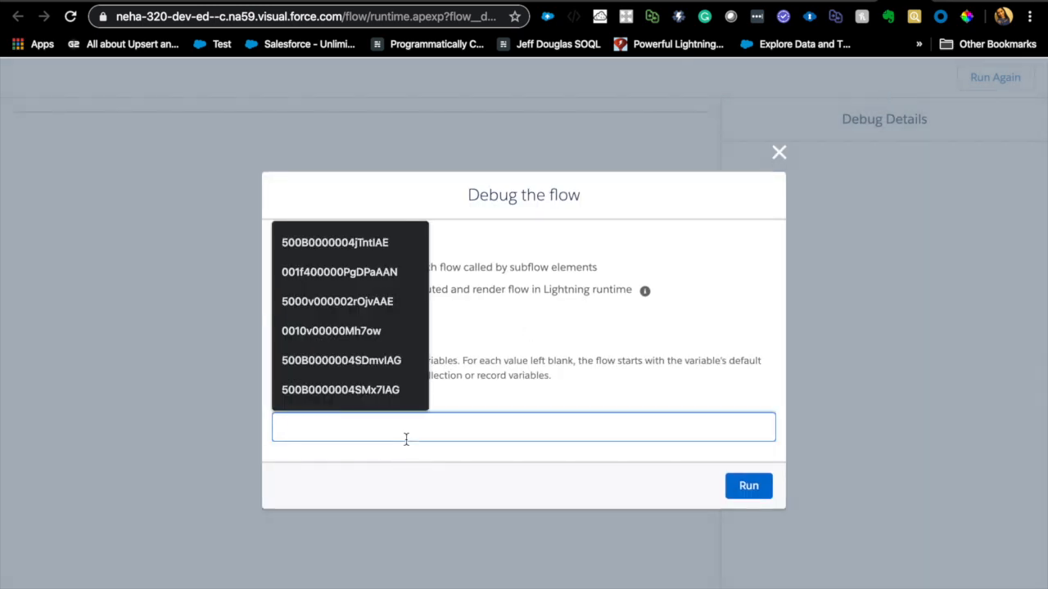
pyautogui.write('500f4000006KqIqAAK')
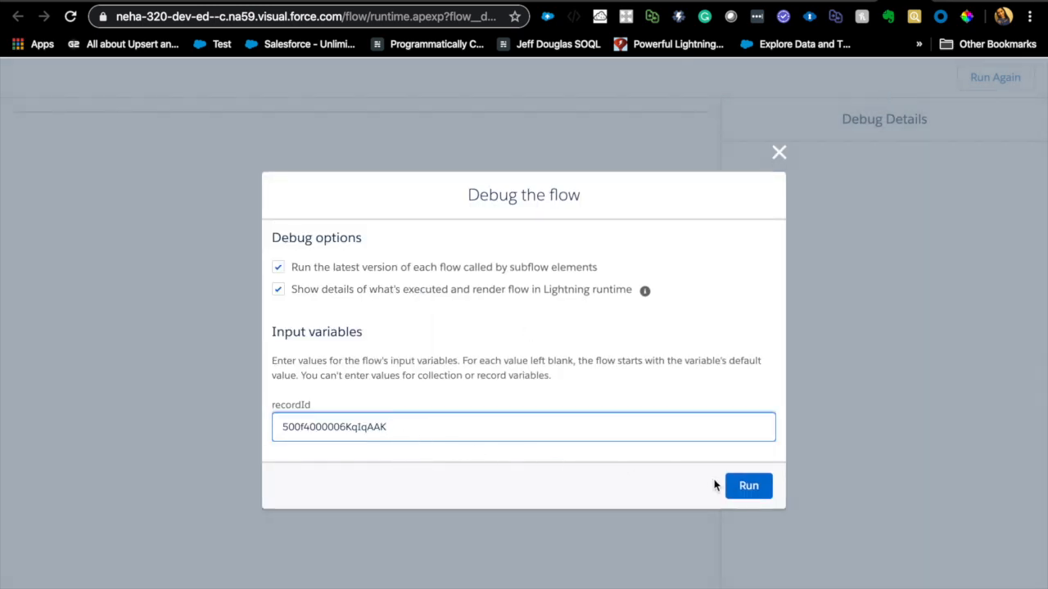
pyautogui.click(748, 487)
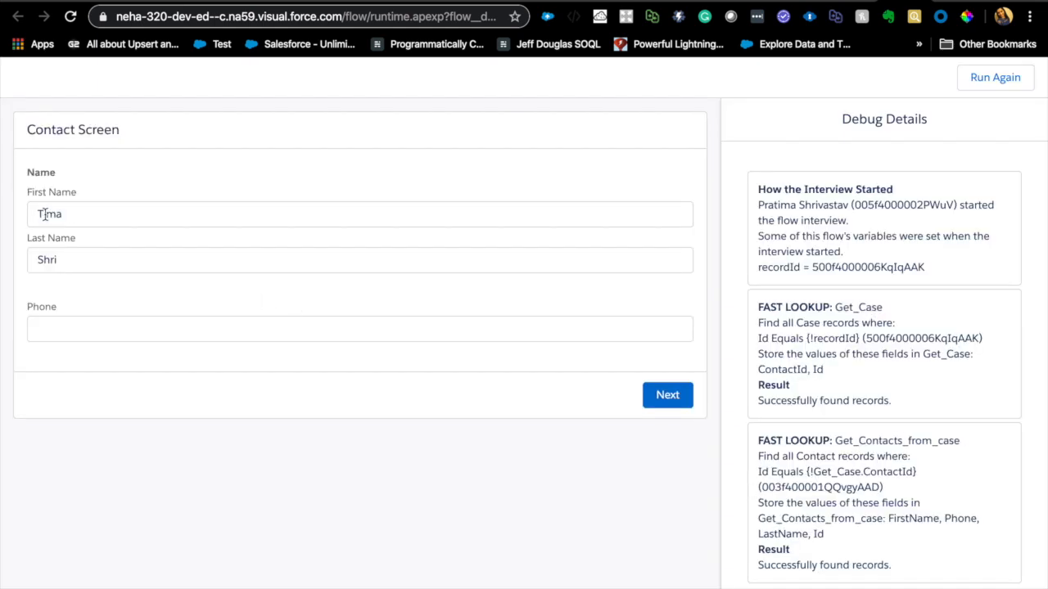
# - Enter a phone number for the contact on the debugged Contact Screen and shorten it by removing its last digits
pyautogui.click(57, 325)
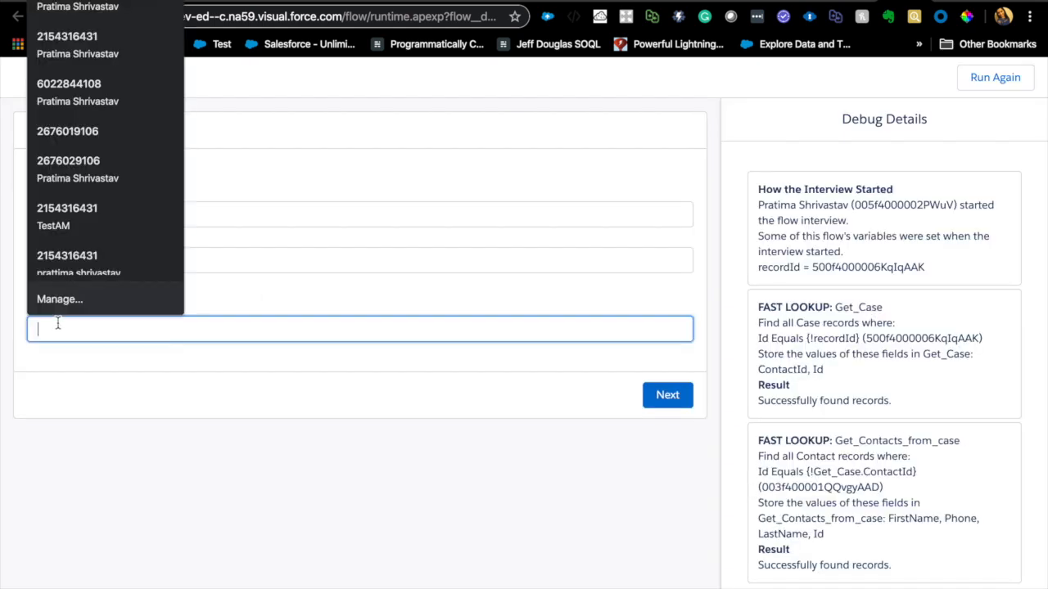
pyautogui.click(141, 358)
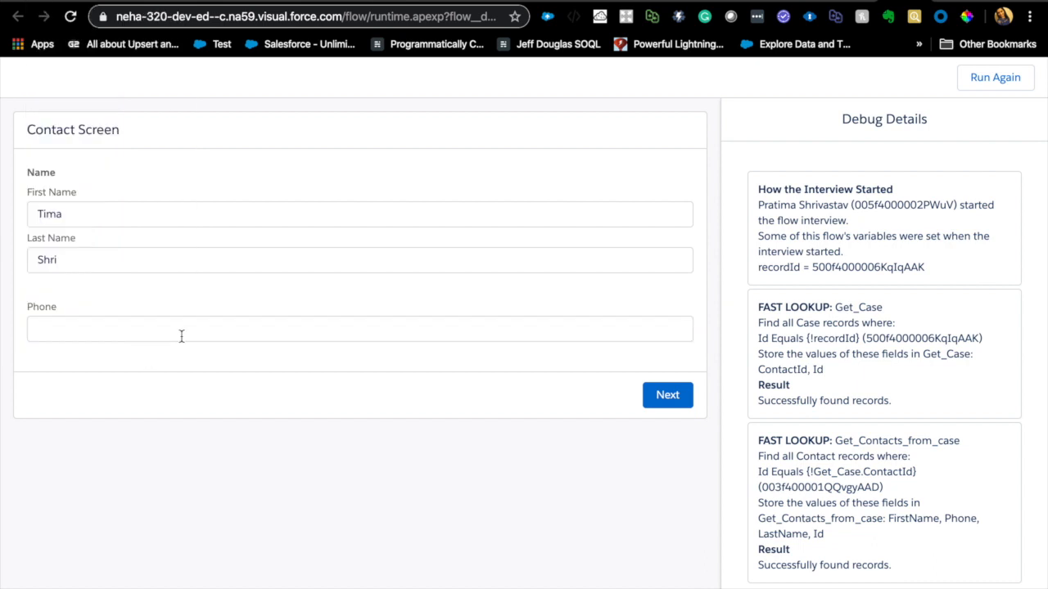
pyautogui.click(181, 336)
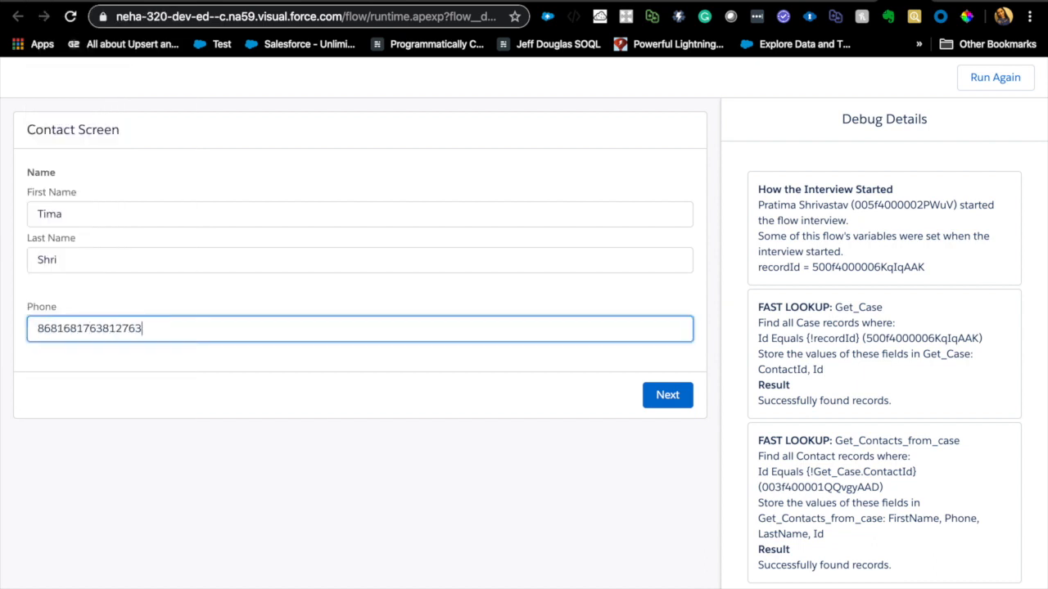
pyautogui.click(334, 387)
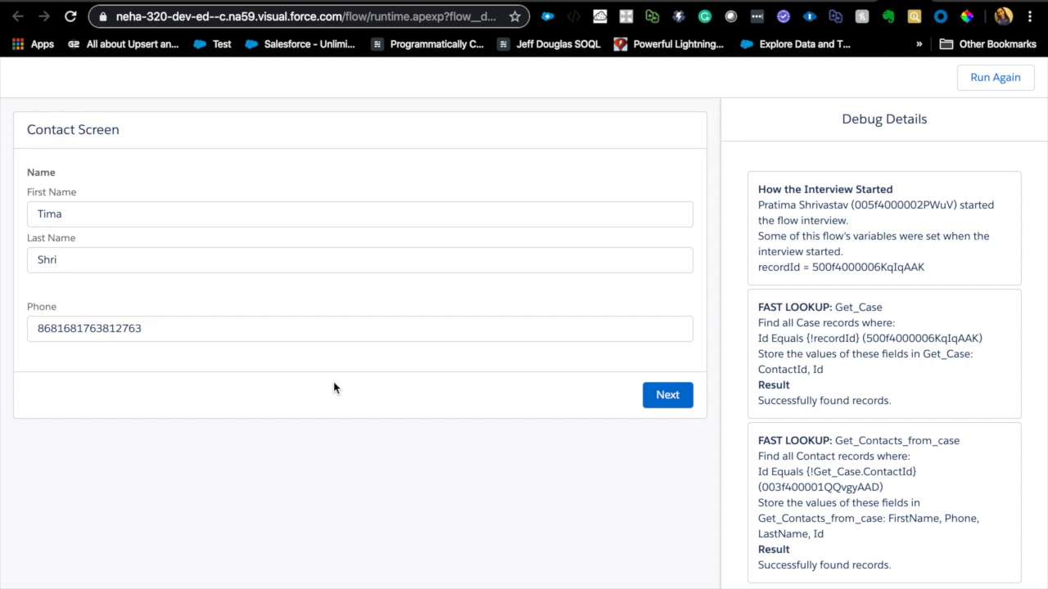
pyautogui.click(305, 335)
pyautogui.press('BackSpace')
pyautogui.press('BackSpace')
pyautogui.press('BackSpace')
pyautogui.press('BackSpace')
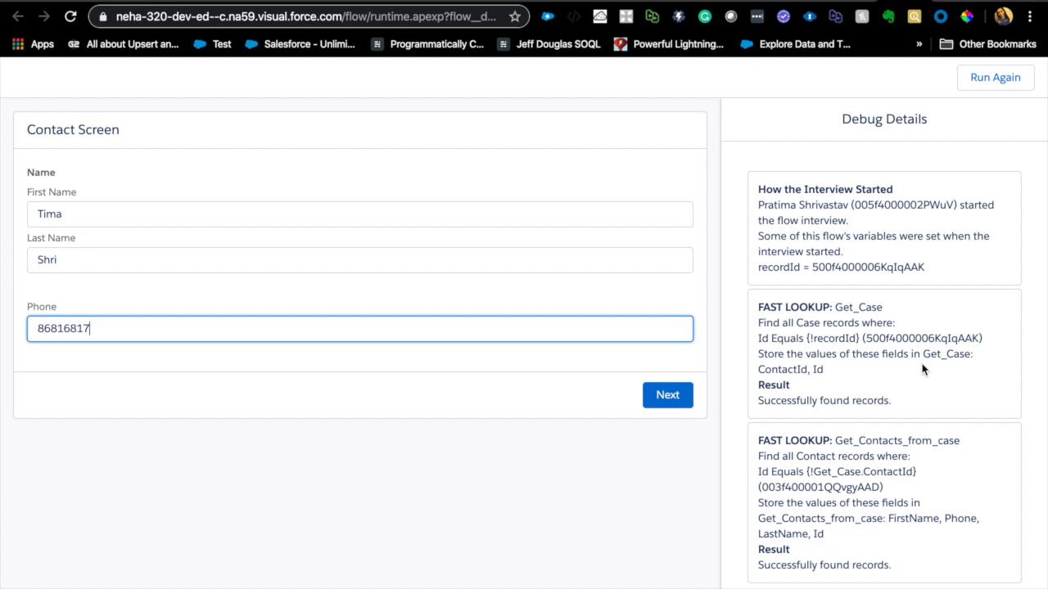
# - Check the Get_Case and Get_Contacts_from_case lookups in the debug details, and advance the flow past the contact screen
pyautogui.moveTo(757, 369); pyautogui.dragTo(808, 369)
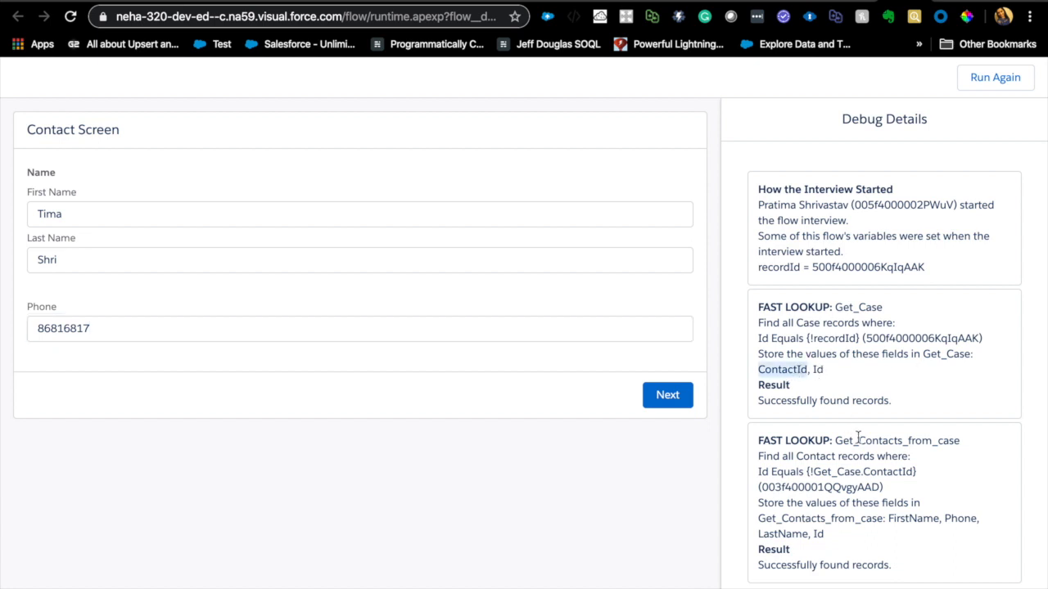
pyautogui.moveTo(836, 442); pyautogui.dragTo(973, 445)
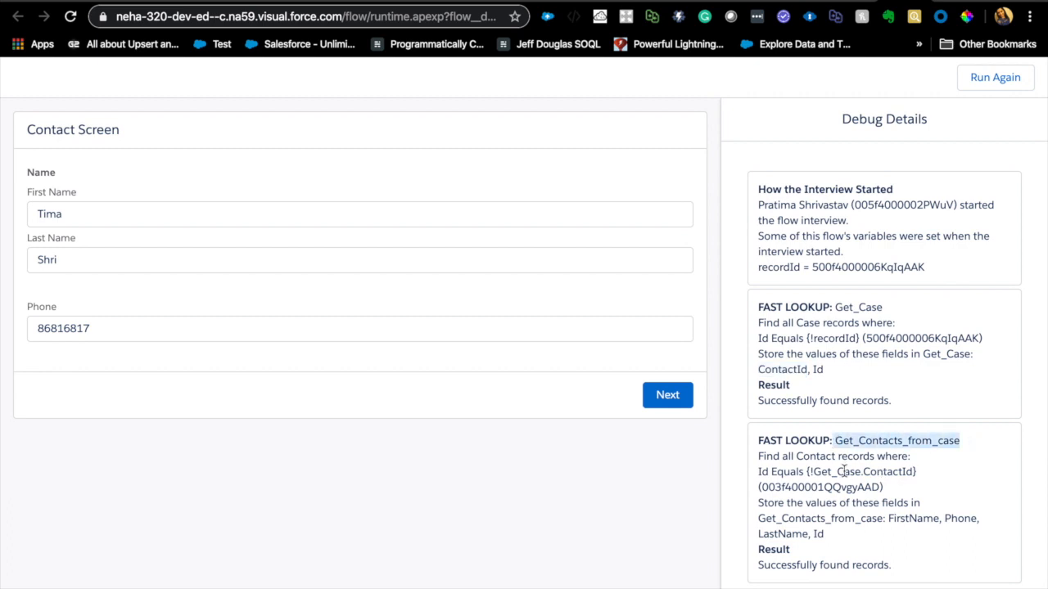
pyautogui.doubleClick(808, 488)
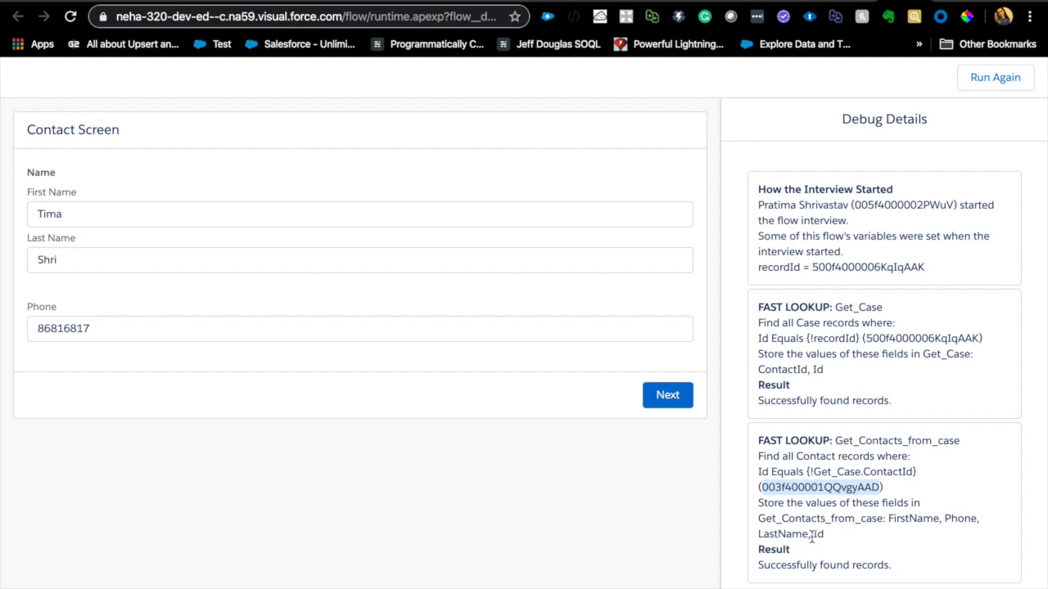
pyautogui.doubleClick(806, 565)
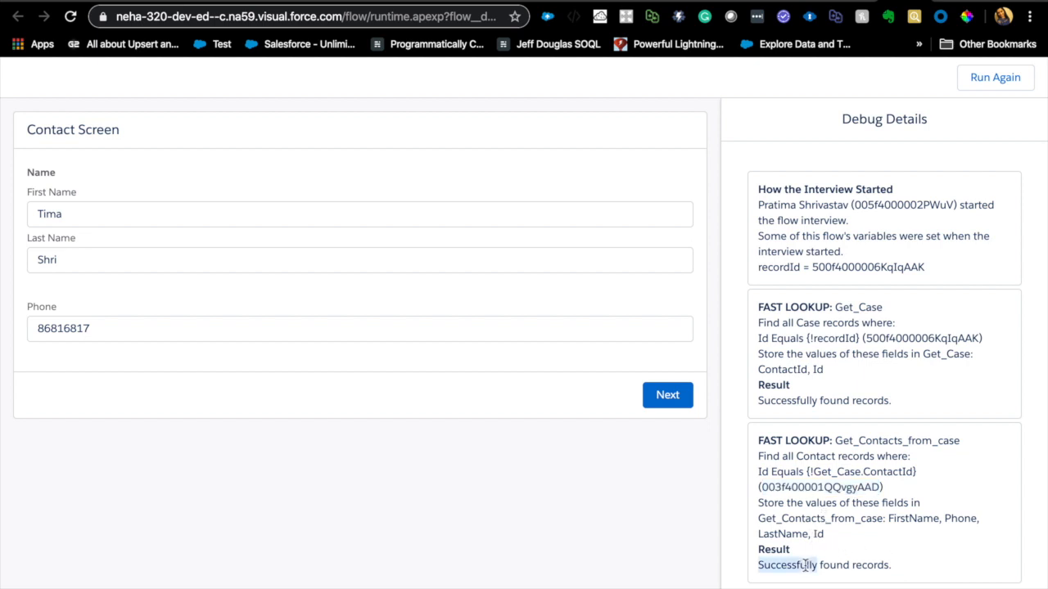
pyautogui.doubleClick(861, 565)
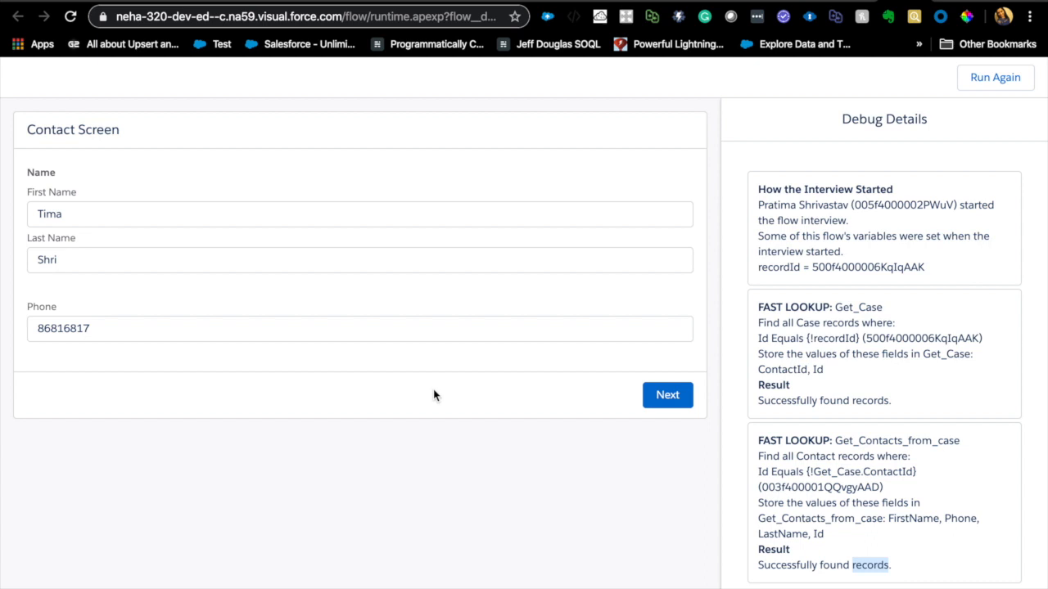
pyautogui.click(680, 399)
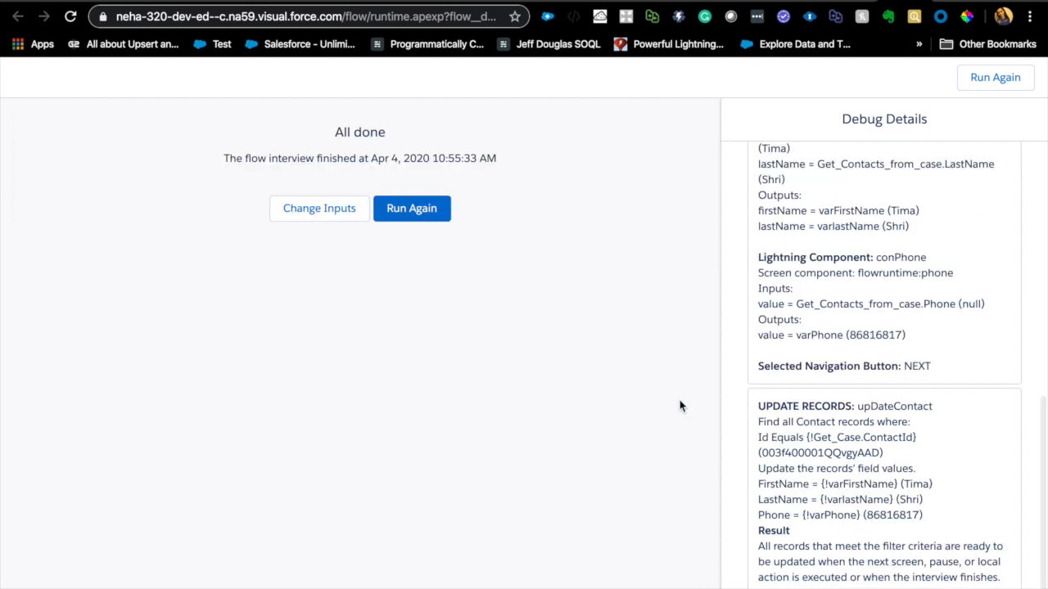
# - Examine the debug details for the conName and conPhone inputs and outputs and for the upDateContact record update
pyautogui.scroll(-1, 857, 448)
pyautogui.scroll(3, 838, 272)
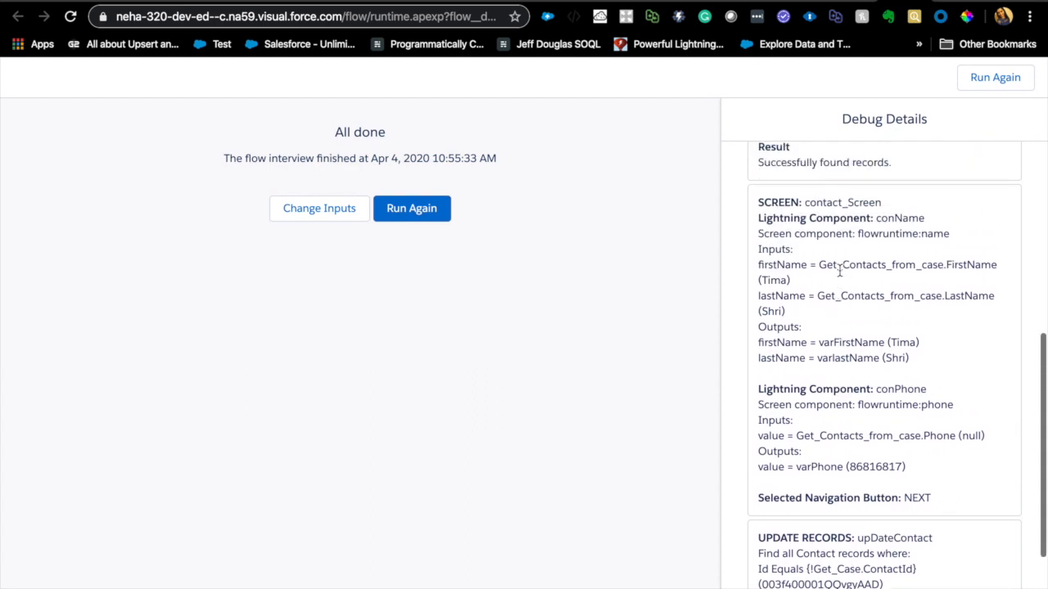
pyautogui.tripleClick(833, 219)
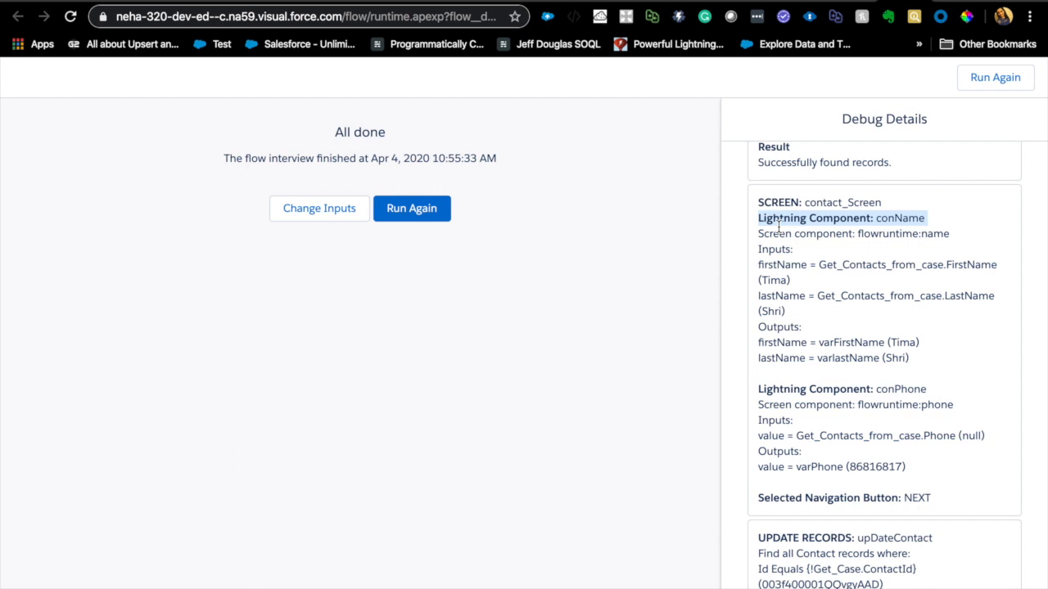
pyautogui.click(822, 264)
pyautogui.moveTo(820, 265); pyautogui.dragTo(996, 270)
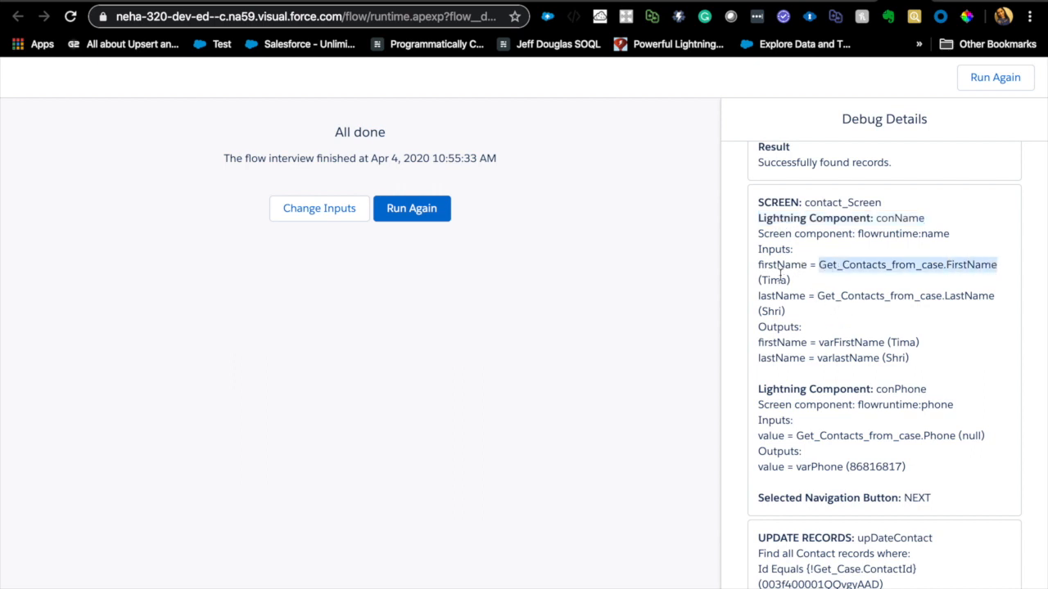
pyautogui.moveTo(824, 296); pyautogui.dragTo(928, 342)
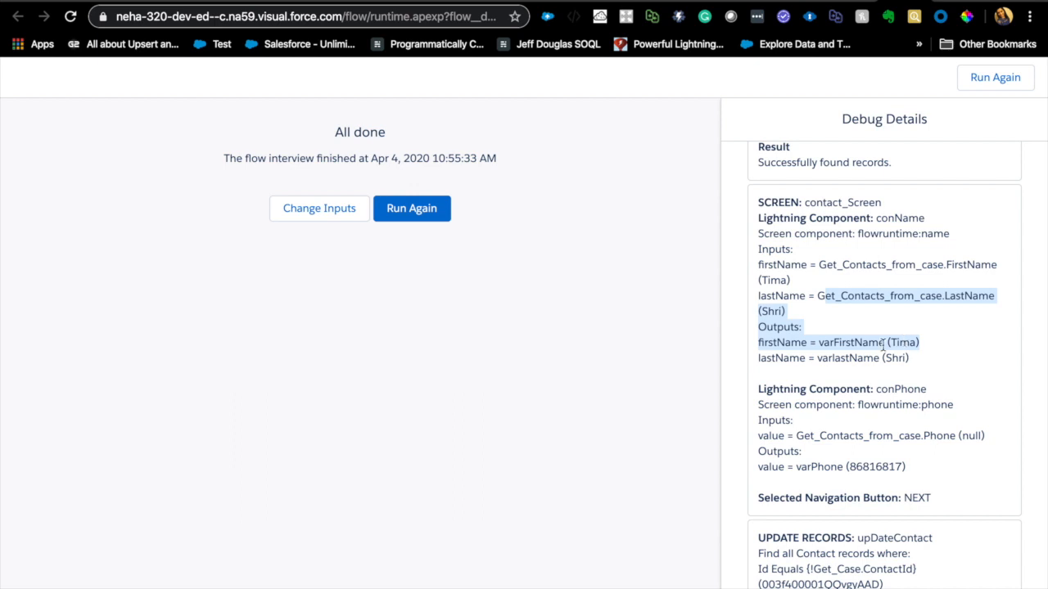
pyautogui.scroll(-1, 835, 405)
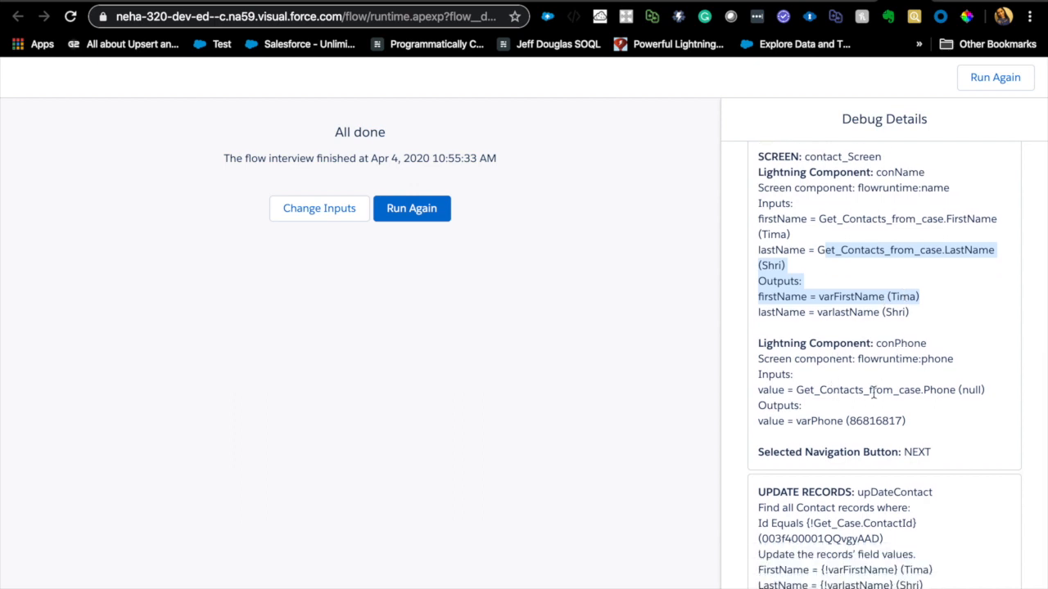
pyautogui.doubleClick(964, 390)
pyautogui.doubleClick(854, 420)
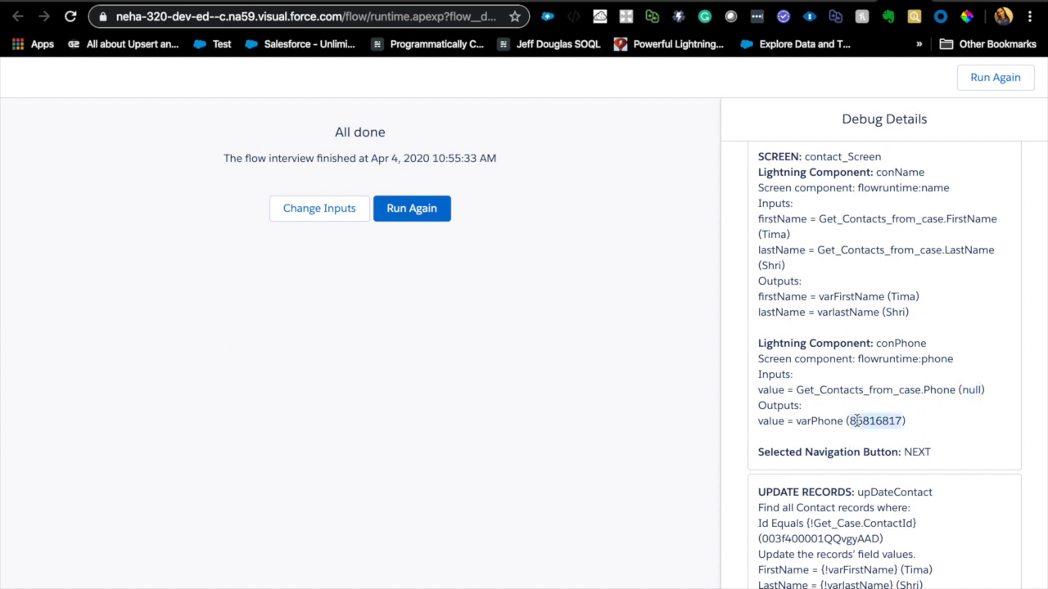
pyautogui.scroll(-2, 865, 458)
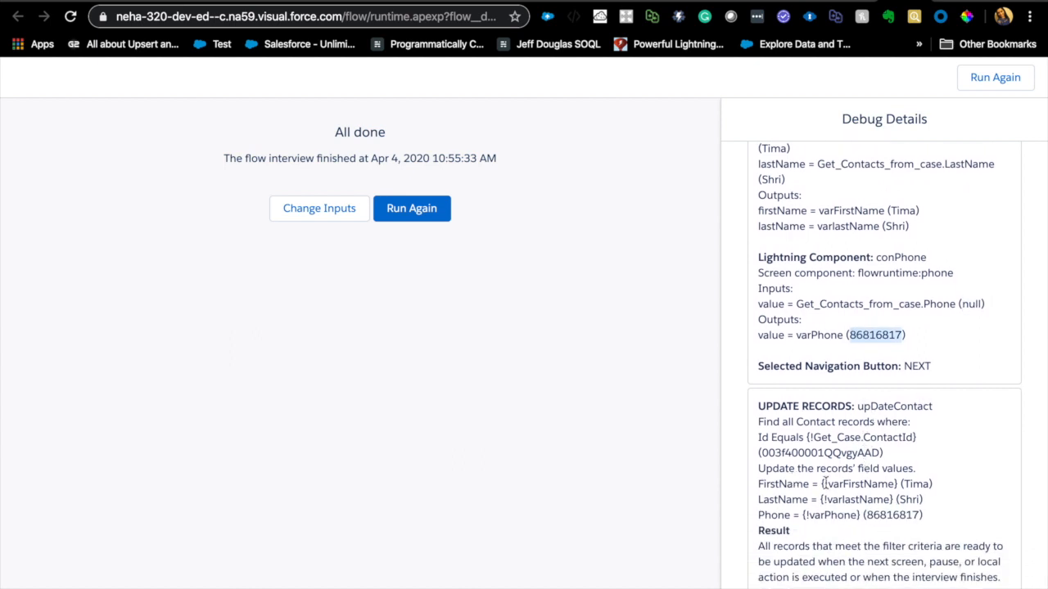
pyautogui.moveTo(813, 437); pyautogui.dragTo(938, 446)
pyautogui.click(844, 566)
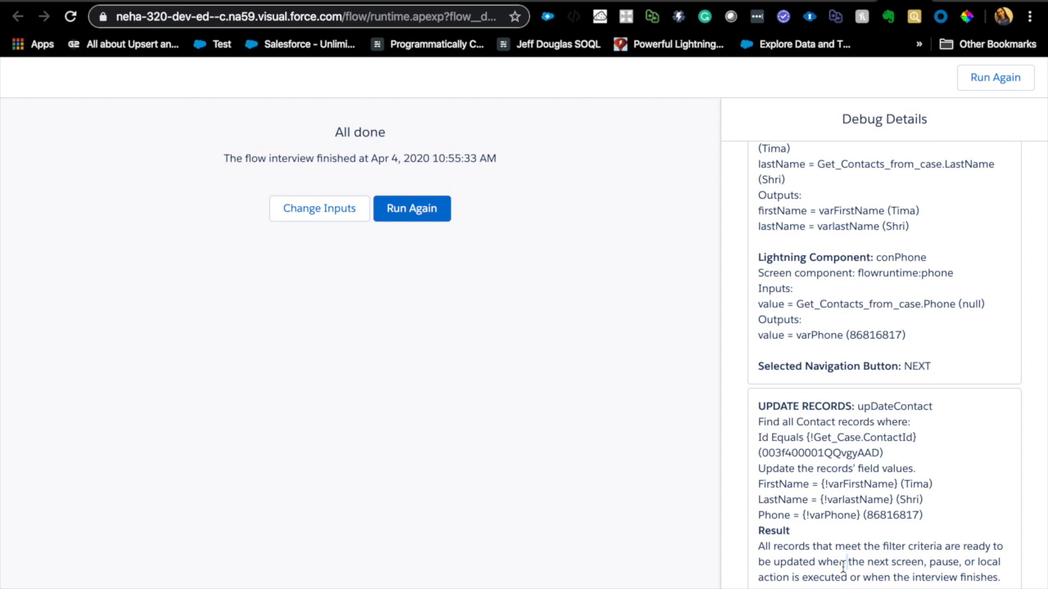
# - Activate the Contact Screen flow and open the Case about Accessories record page for editing in Lightning App Builder
pyautogui.click(854, 5)
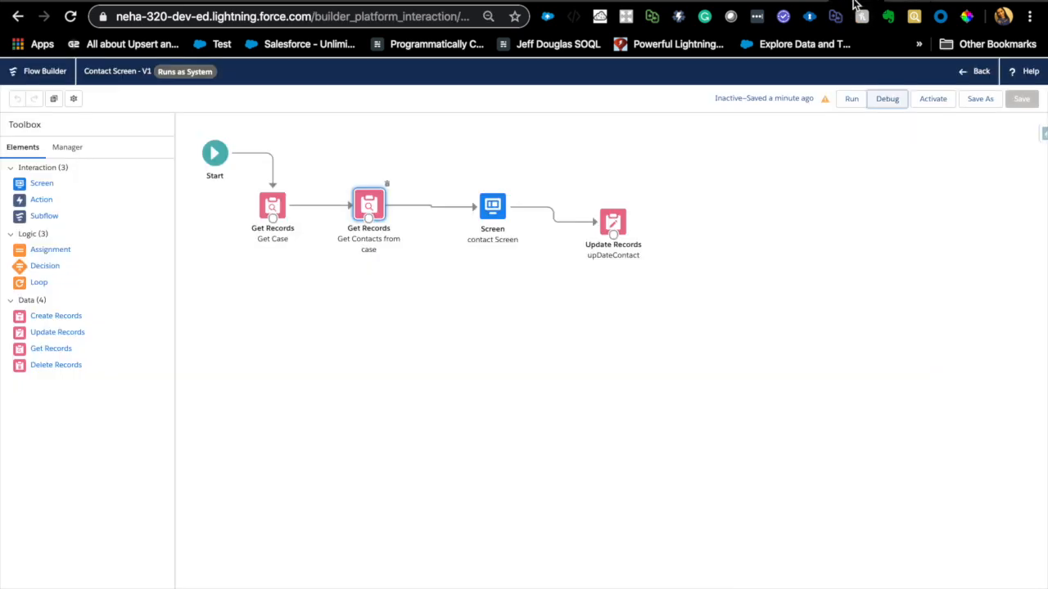
pyautogui.click(940, 104)
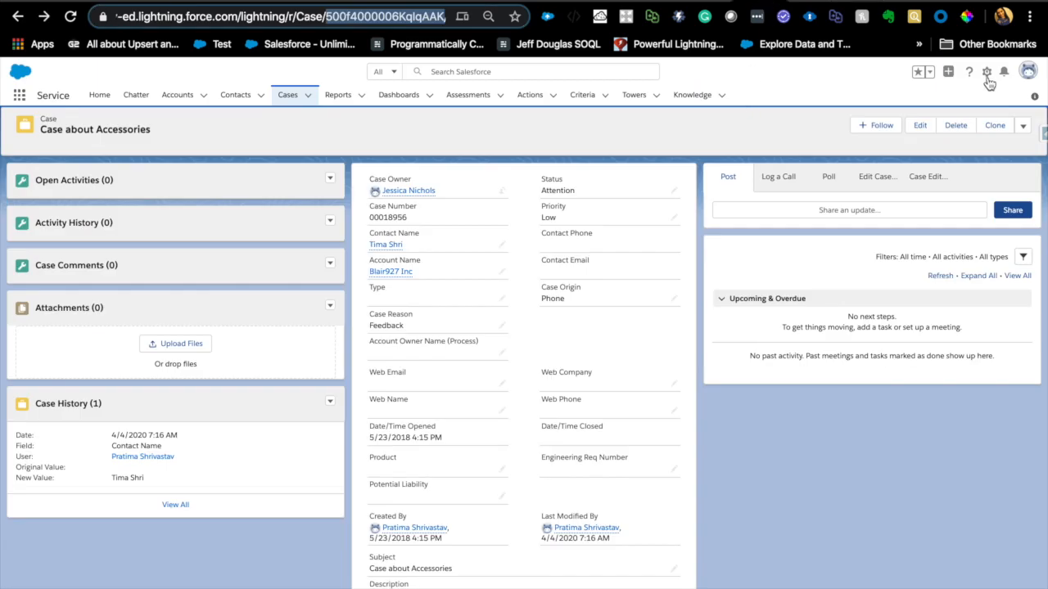
pyautogui.click(986, 72)
pyautogui.click(937, 201)
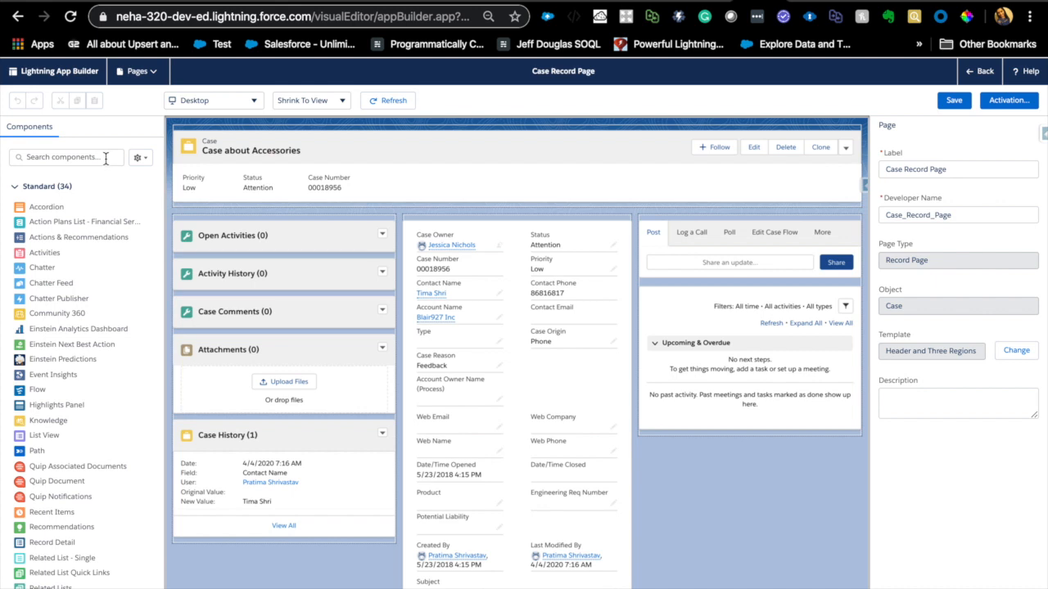
# - Find the standard Flow component and add it above the Post and Log a Call area of the Case Record Page
pyautogui.click(47, 188)
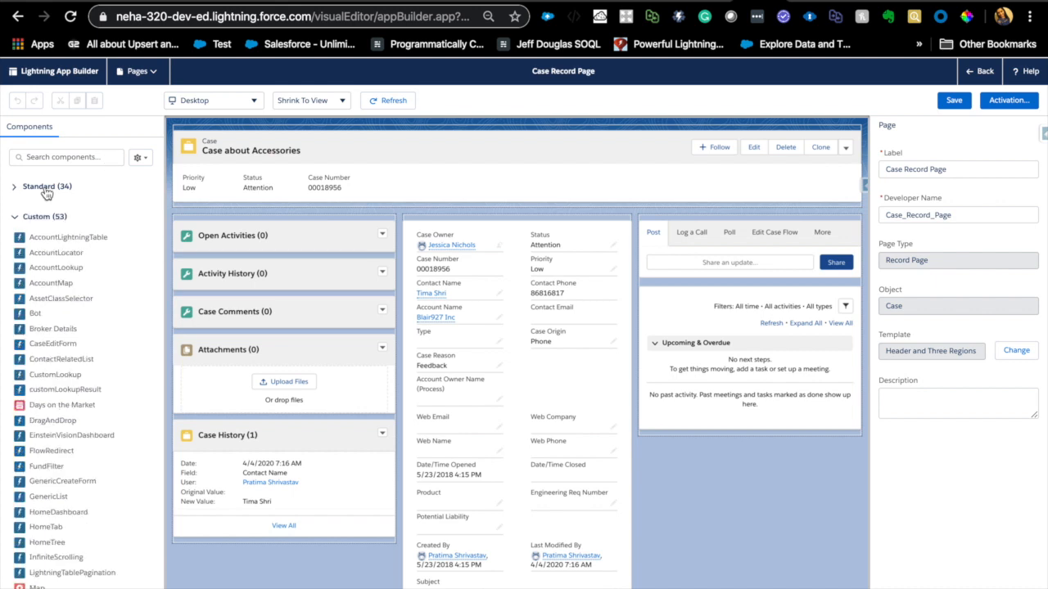
pyautogui.click(47, 189)
pyautogui.scroll(-5, 70, 549)
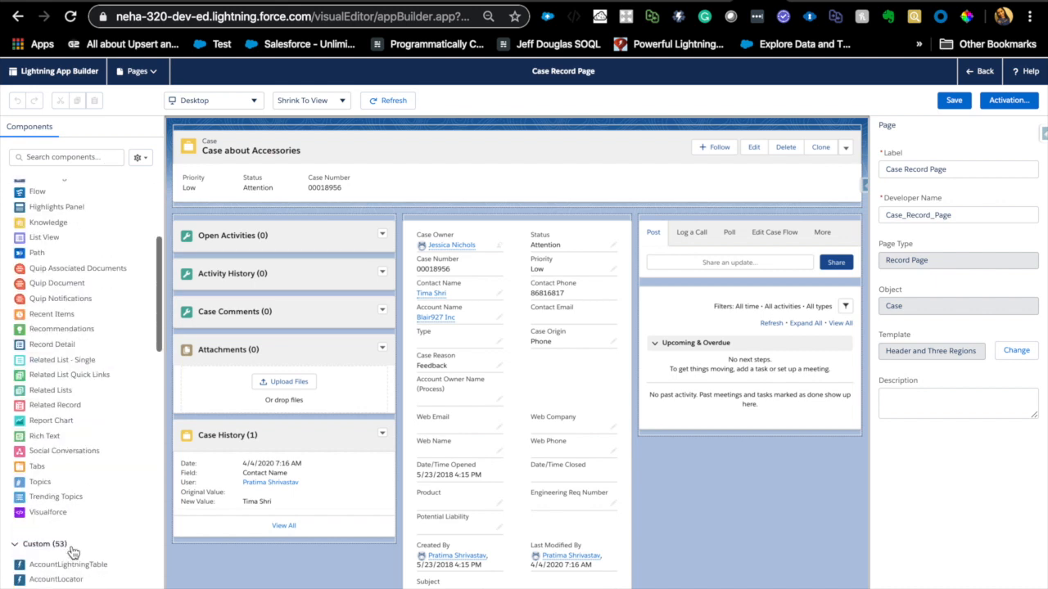
pyautogui.scroll(5, 72, 552)
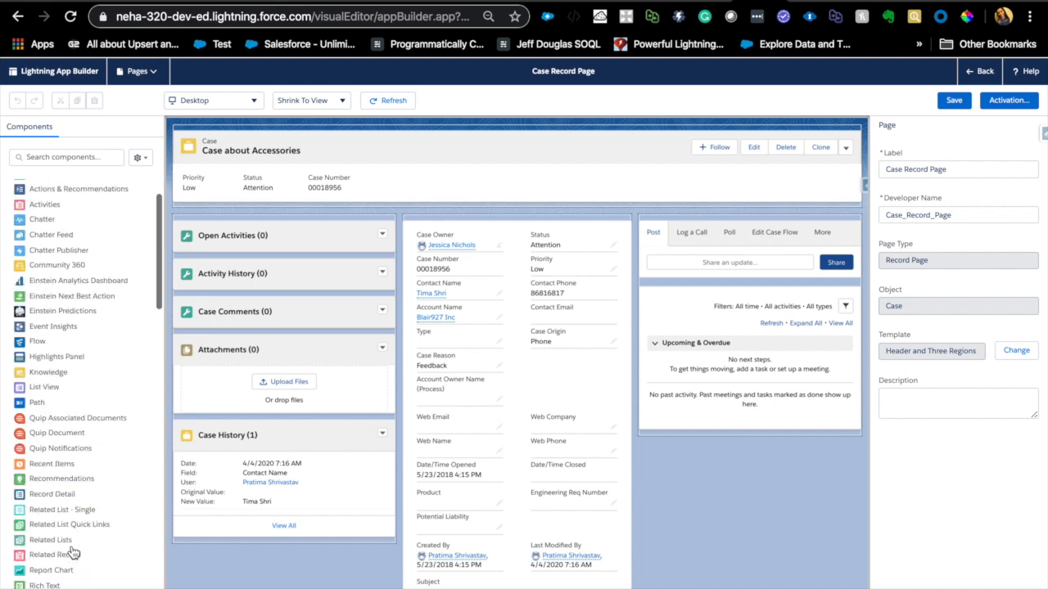
pyautogui.click(80, 157)
pyautogui.write('flo')
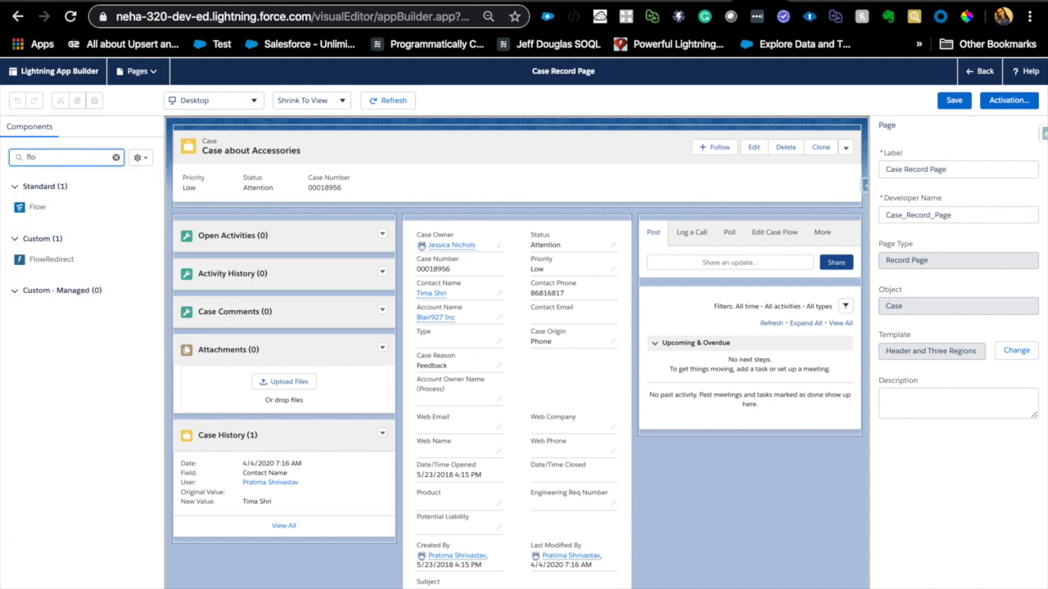
pyautogui.moveTo(33, 211); pyautogui.dragTo(734, 221)
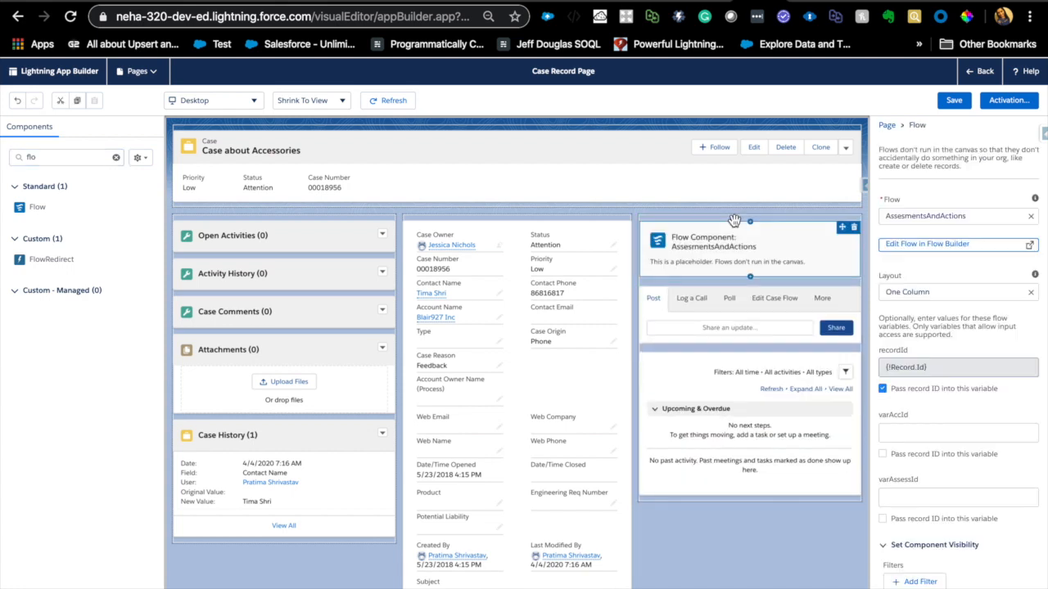
# - Set the component to the Contact Screen flow with the record ID passed into recordId, then save the page and return to the case
pyautogui.click(1032, 218)
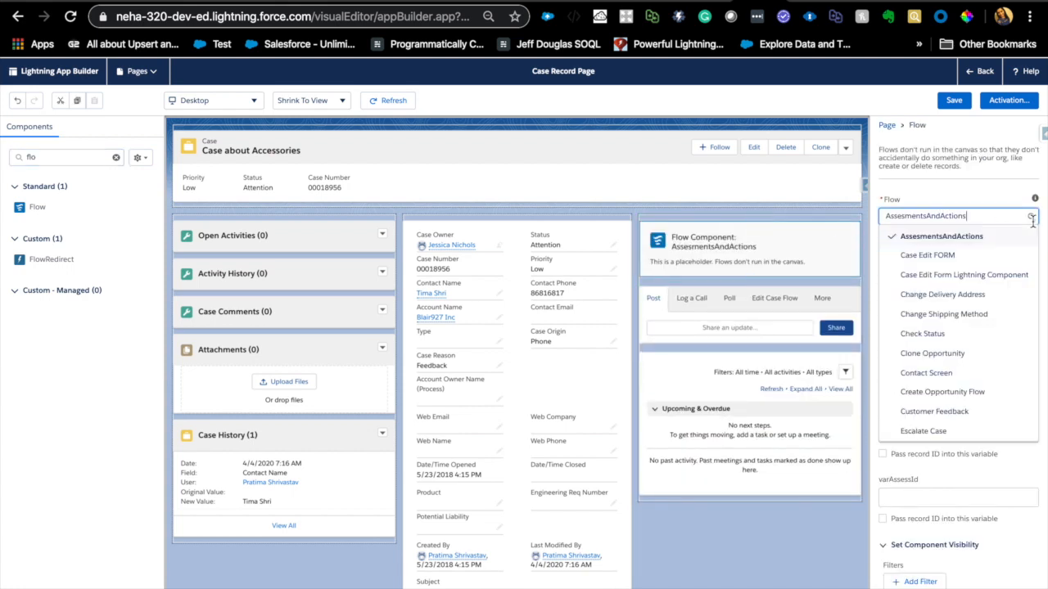
pyautogui.click(933, 373)
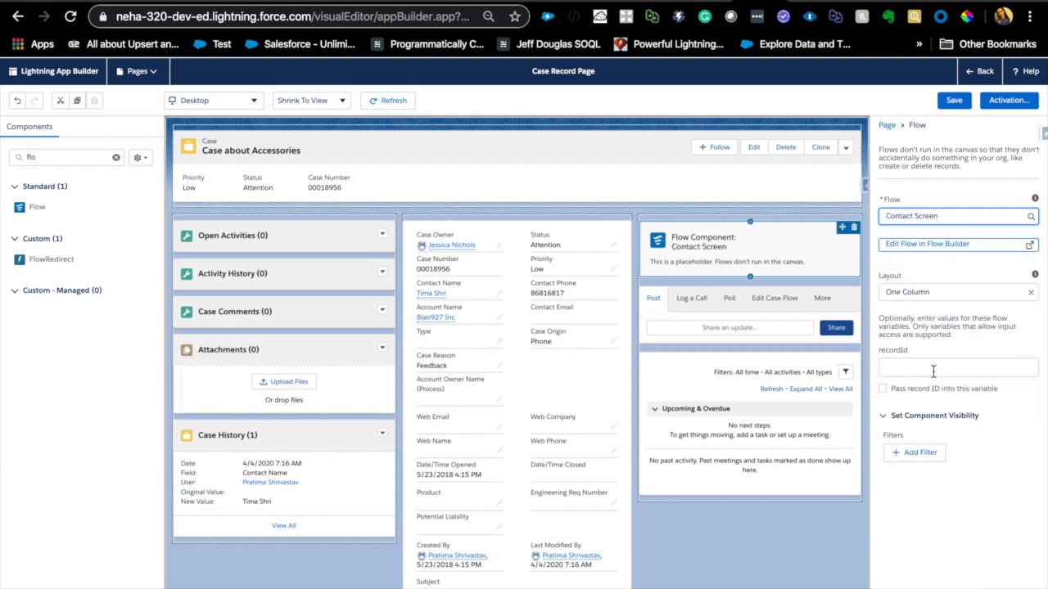
pyautogui.click(883, 389)
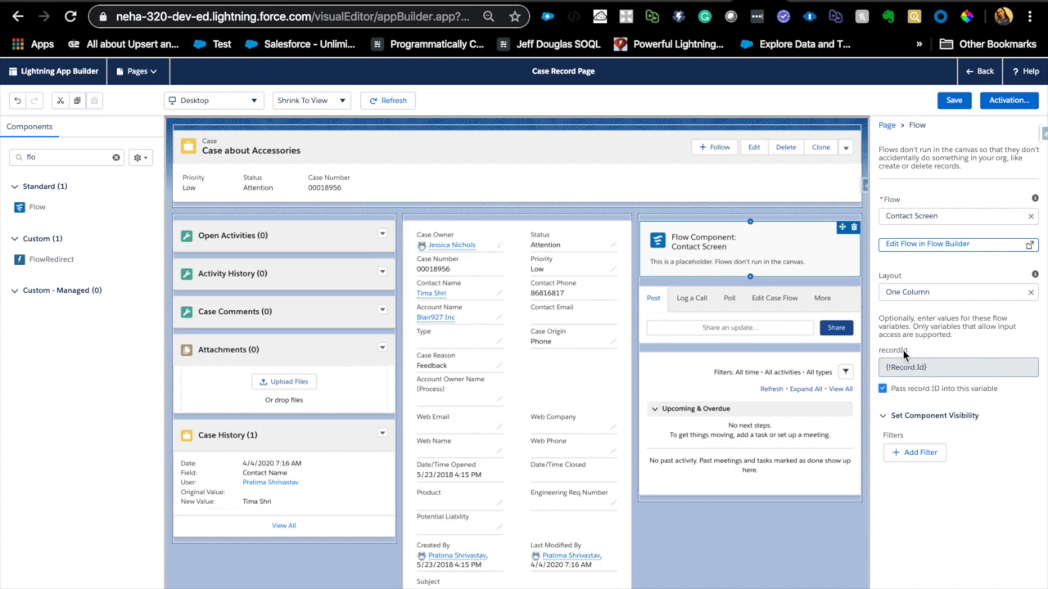
pyautogui.click(963, 104)
pyautogui.click(964, 101)
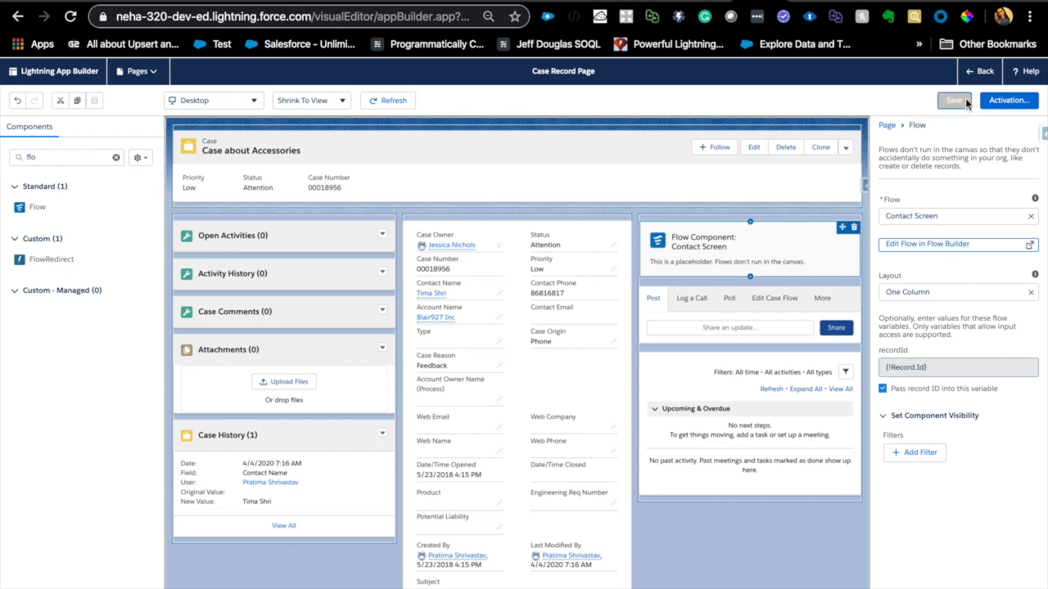
pyautogui.click(977, 73)
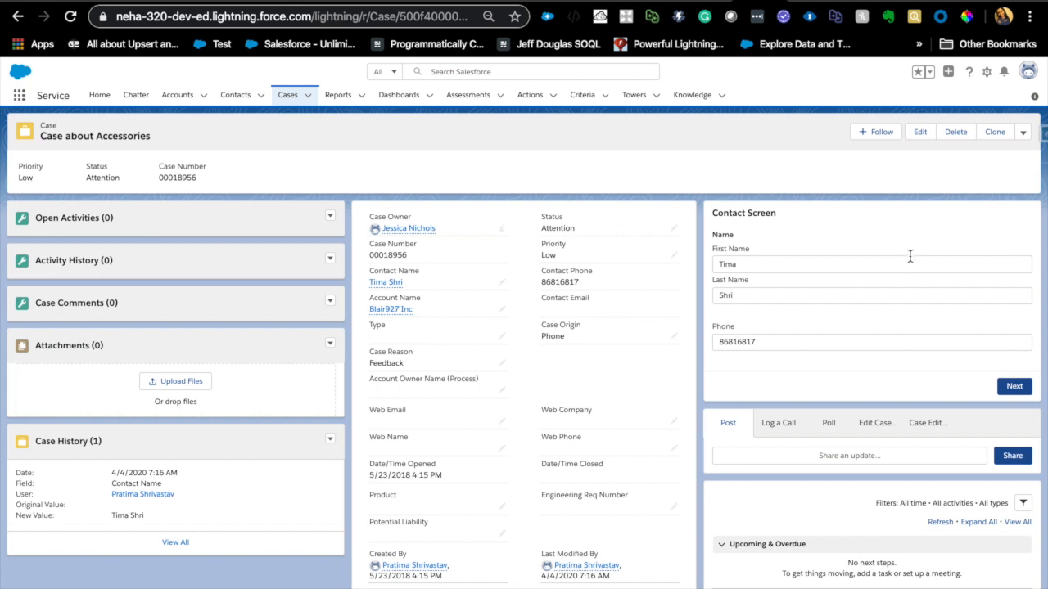
# - Replace the contact's first name and phone number in the Contact Screen flow on the case page and submit the changes
pyautogui.doubleClick(765, 341)
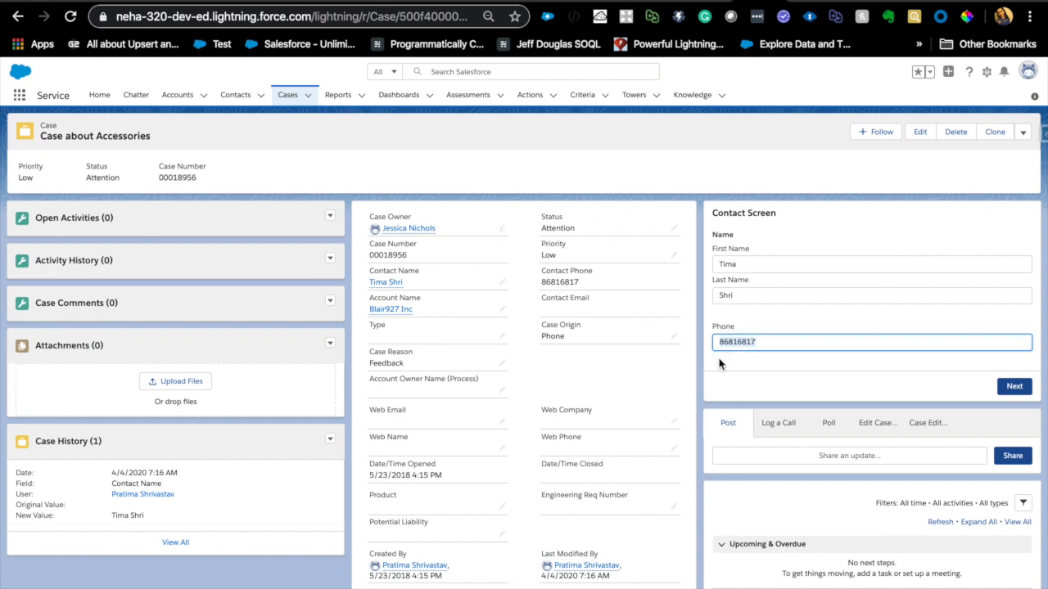
pyautogui.click(770, 344)
pyautogui.click(761, 263)
pyautogui.write('Pratima')
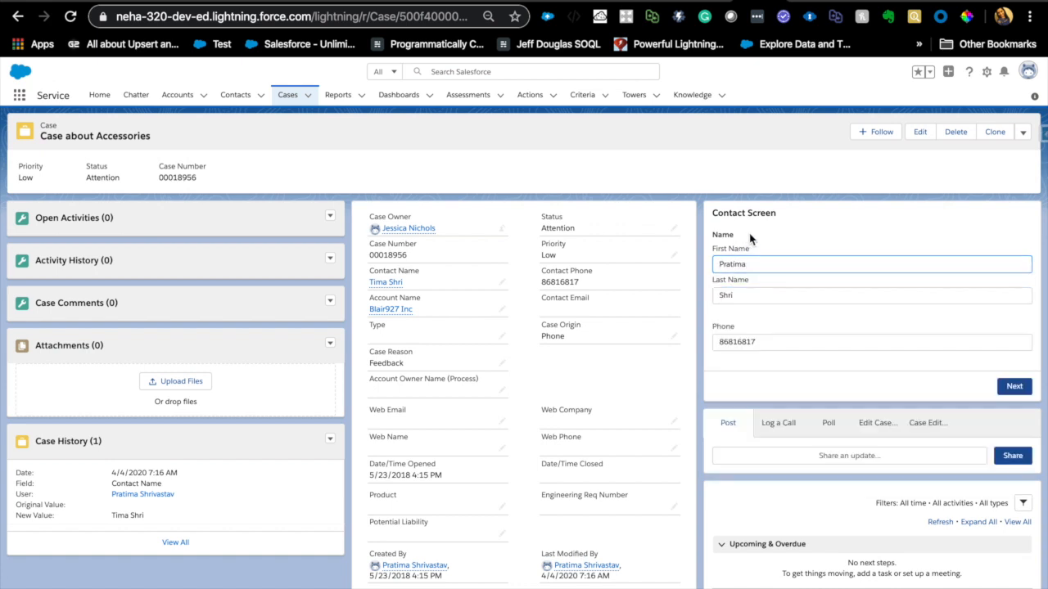
pyautogui.doubleClick(756, 344)
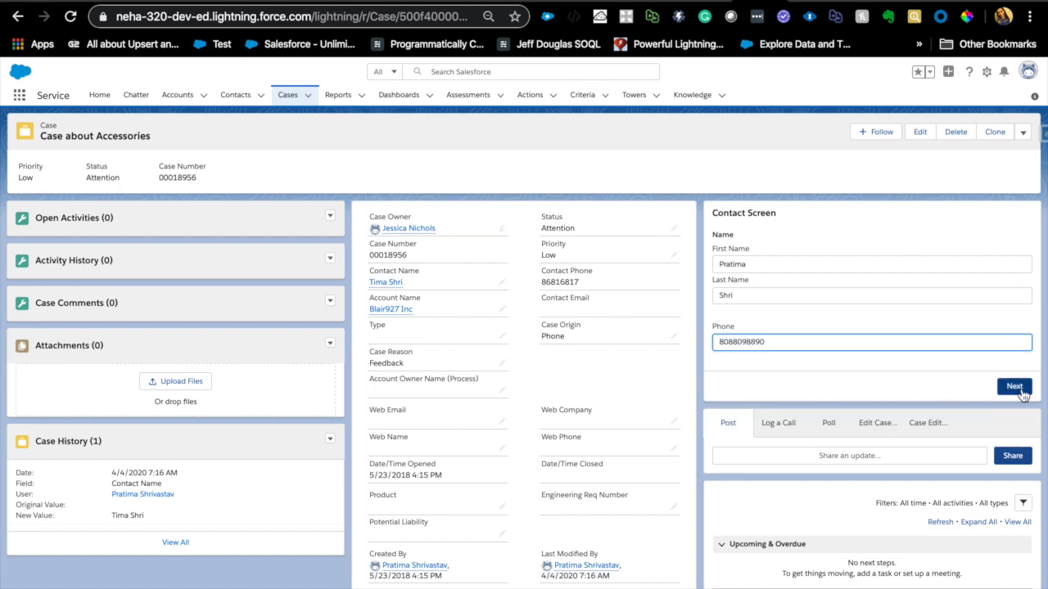
pyautogui.click(1019, 392)
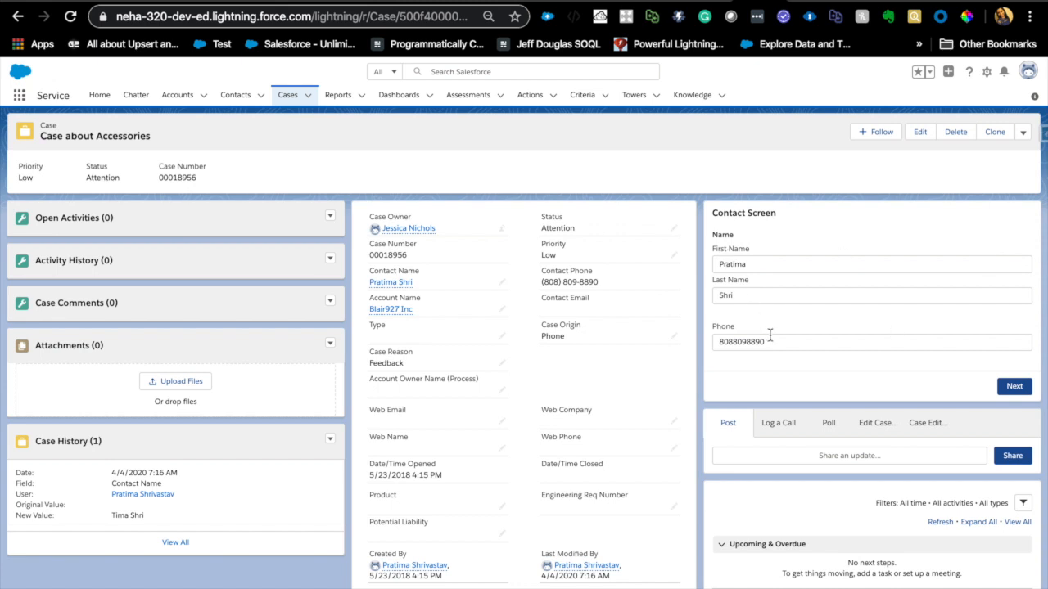
# - Switch back to the Contact Screen flow in Flow Builder
pyautogui.click(812, 3)
pyautogui.click(854, 2)
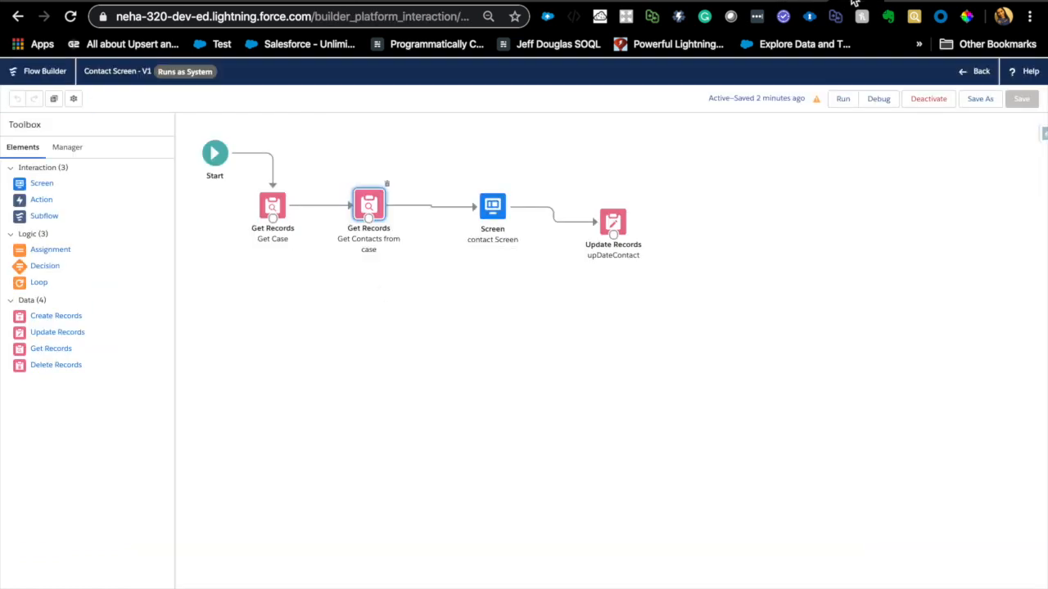